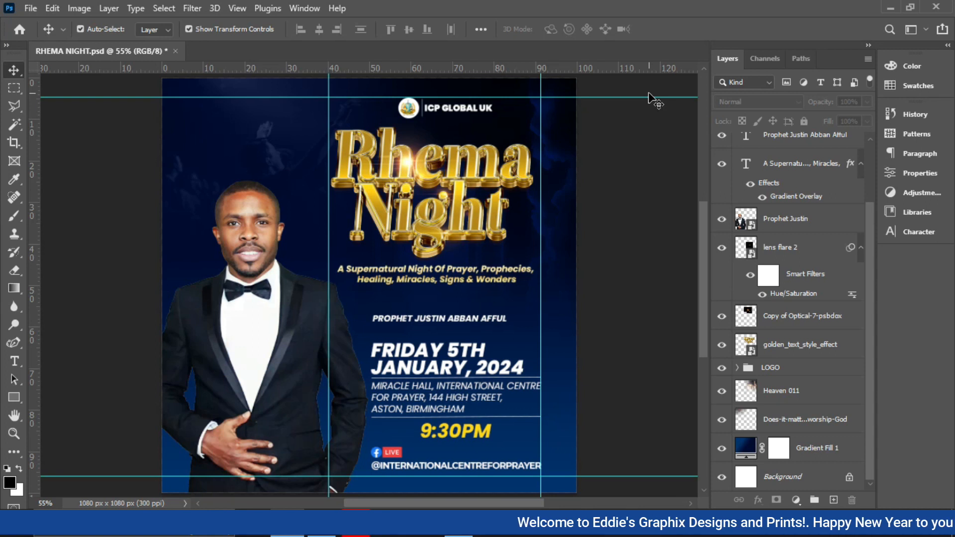
- Start a new document and name it RHEMA NIGHT
key("ctrl")
key("ctrl+n")
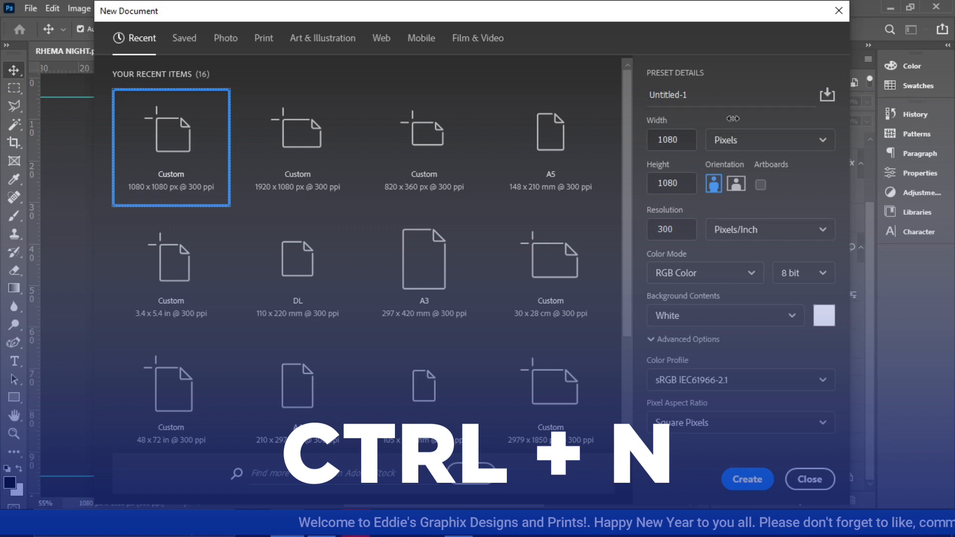
left_click_drag(699, 99, 641, 97)
type("RHEMA NIGHT")
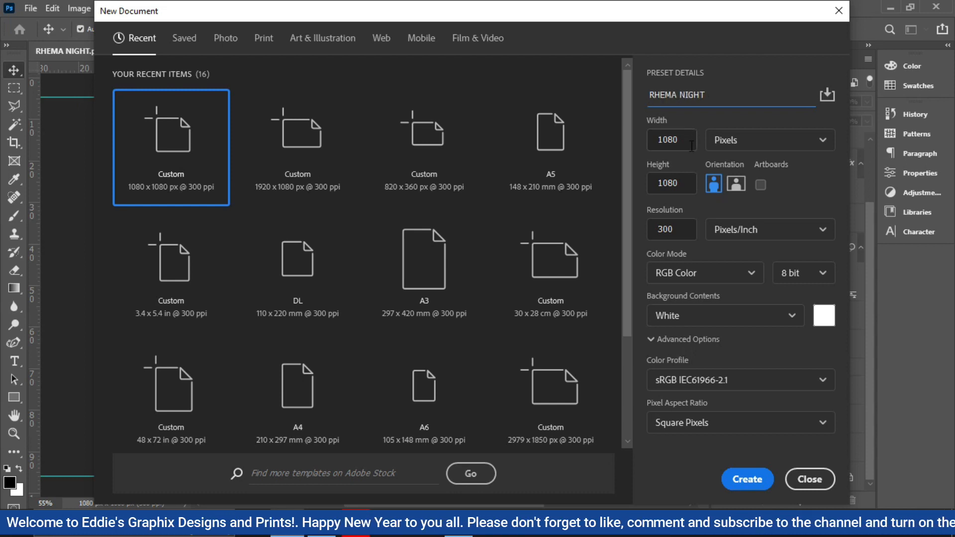
- Create the document at 1080 by 1080 pixels with a resolution of 300 pixels/inch
left_click(764, 149)
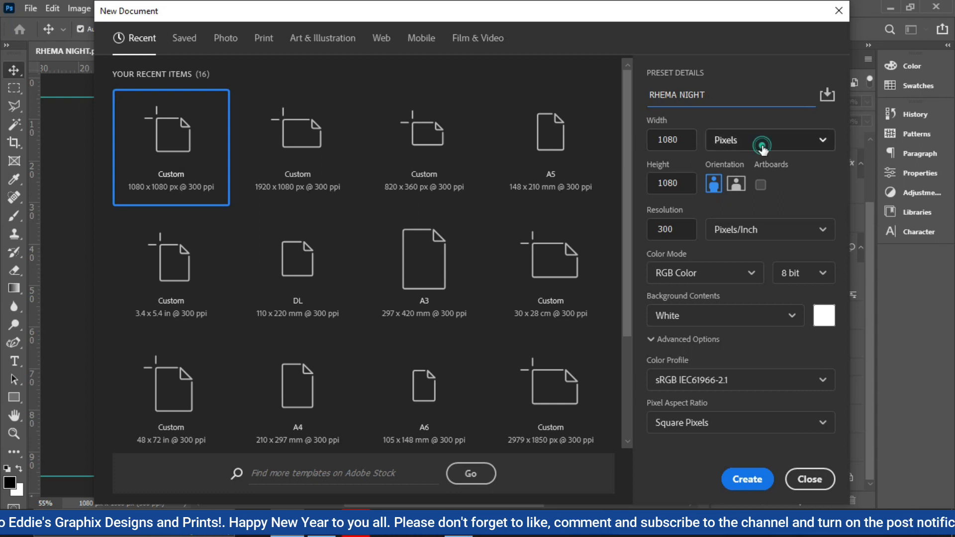
left_click(693, 138)
left_click(692, 140)
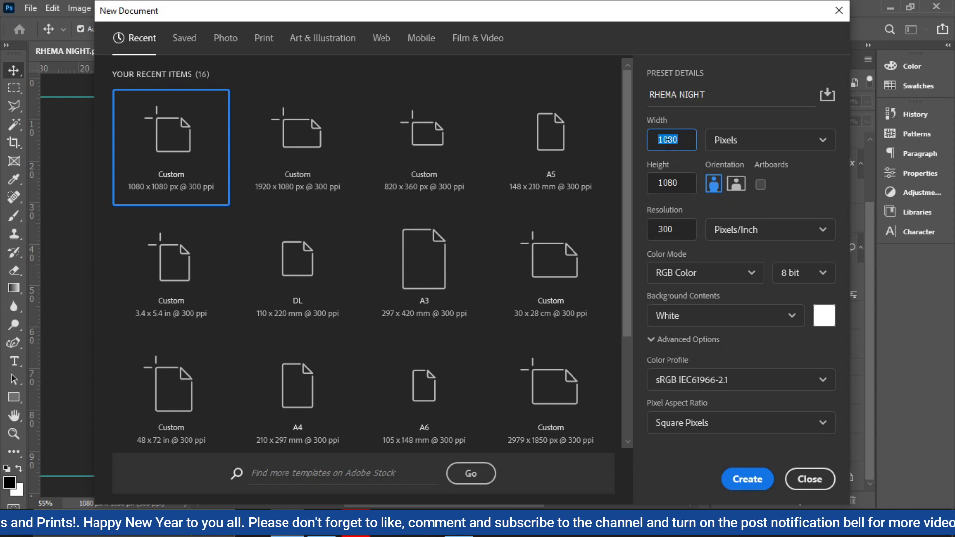
left_click(679, 183)
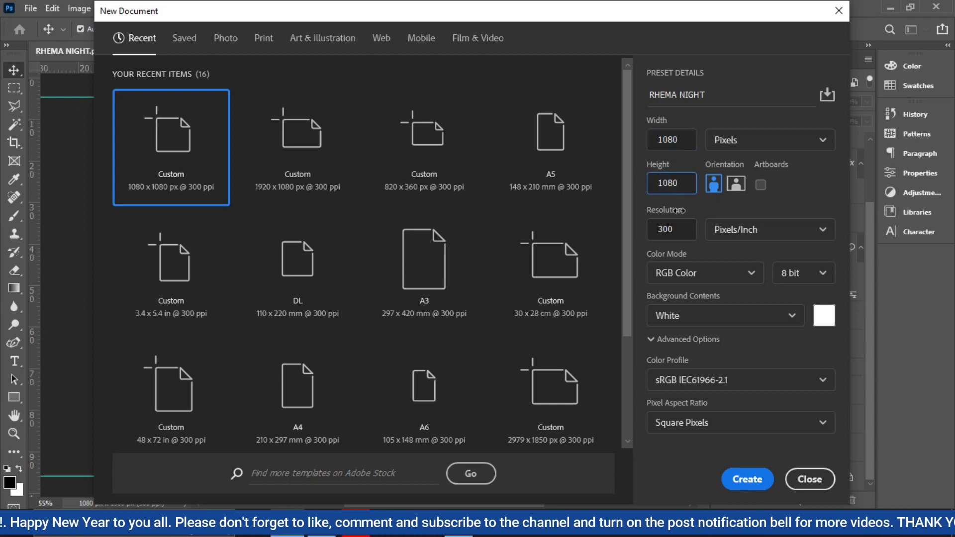
left_click(678, 230)
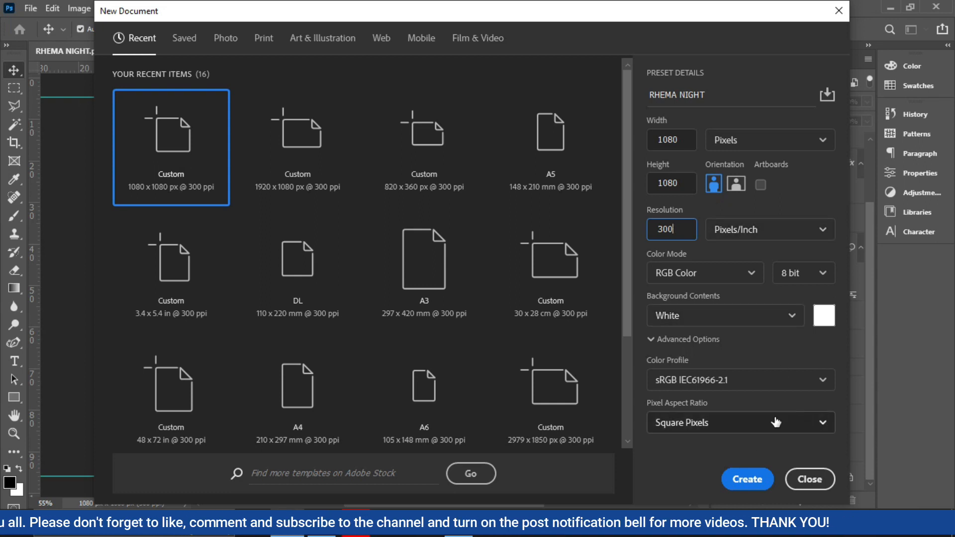
left_click(749, 480)
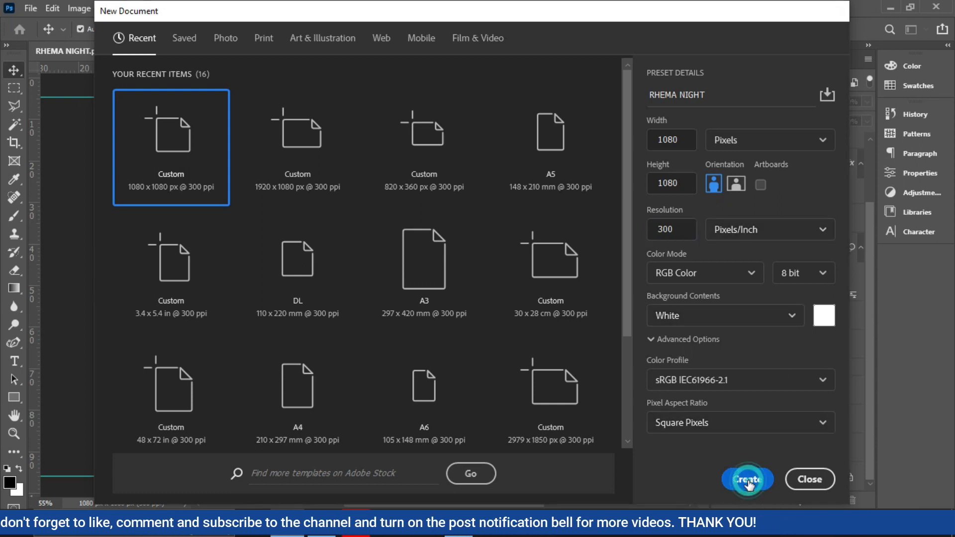
- Fit the canvas on screen and add margin guides: vertical at about 10 and 90, horizontal near the top and bottom edges
left_click(614, 324)
key("ctrl+0")
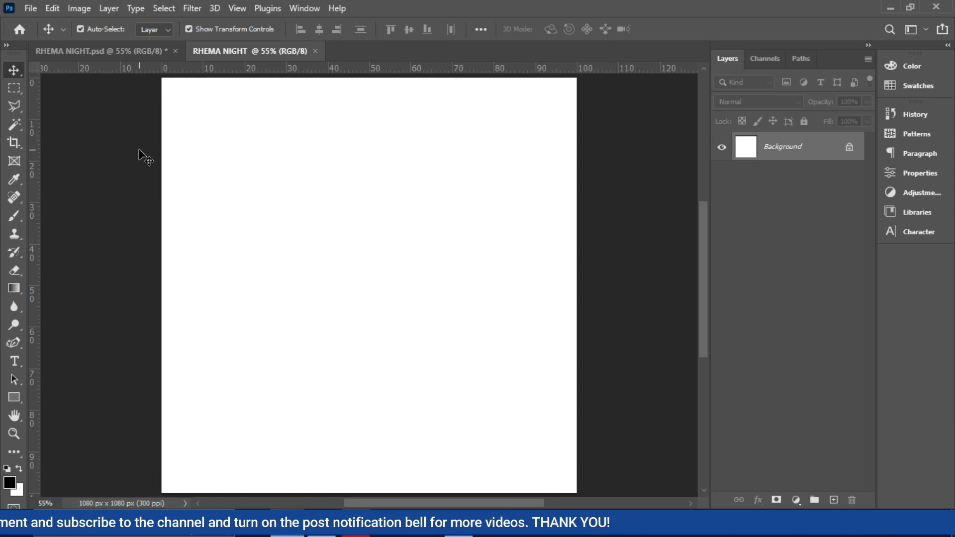
left_click_drag(33, 189, 204, 209)
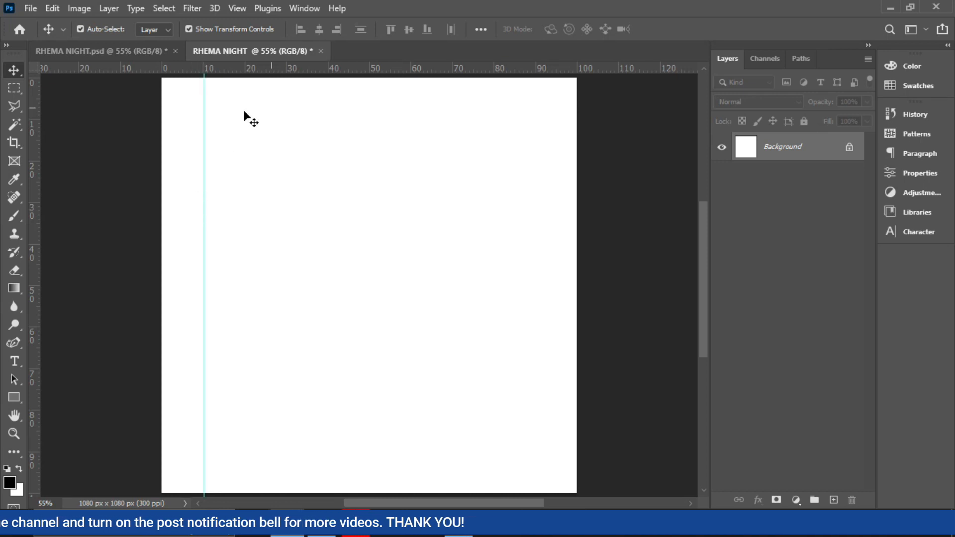
left_click_drag(333, 70, 325, 102)
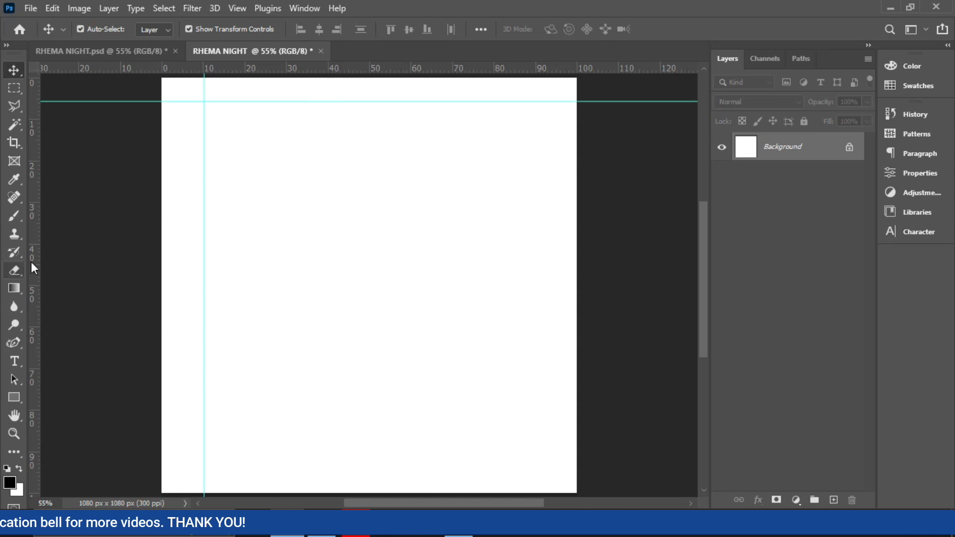
left_click_drag(33, 263, 536, 284)
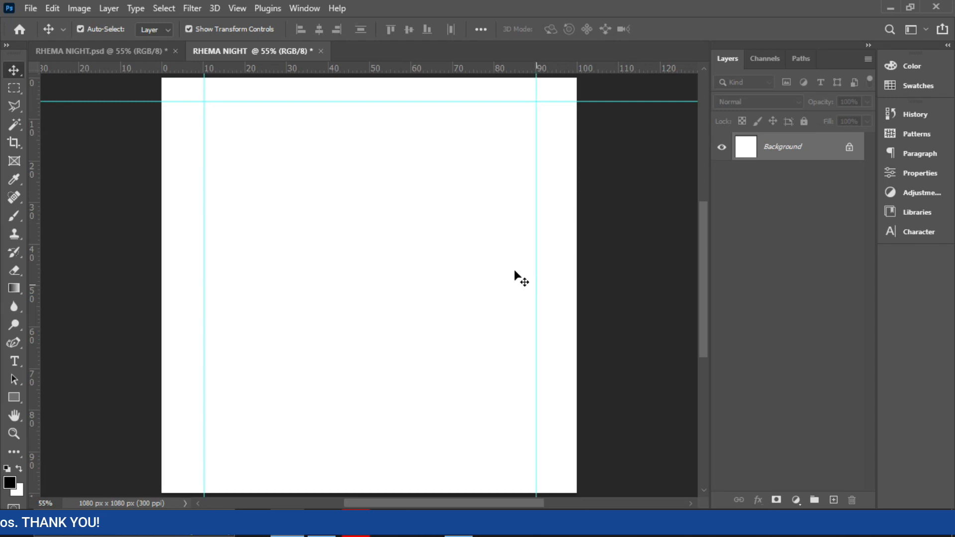
left_click_drag(437, 66, 387, 461)
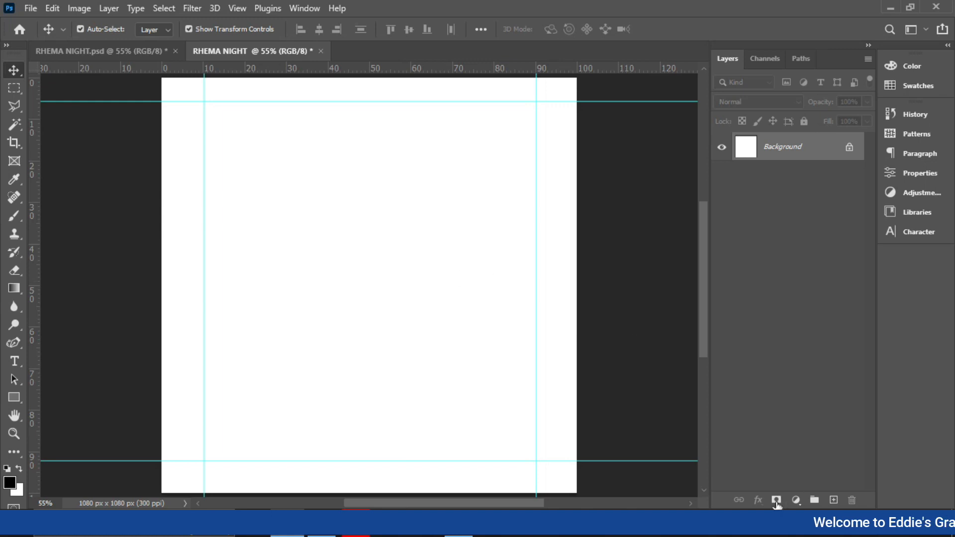
- Add a Gradient fill layer and choose the dark blue preset gradient in the Gradient Editor
left_click(796, 500)
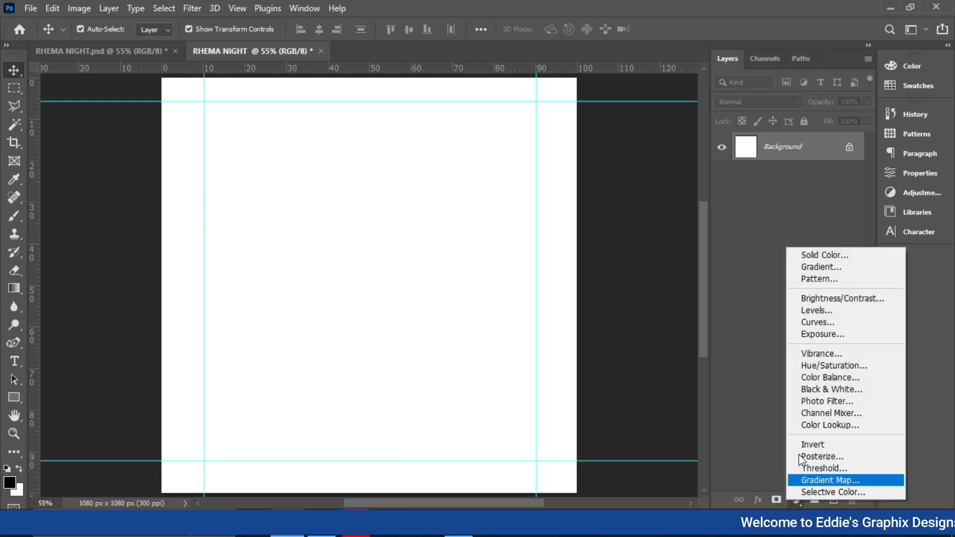
left_click(829, 268)
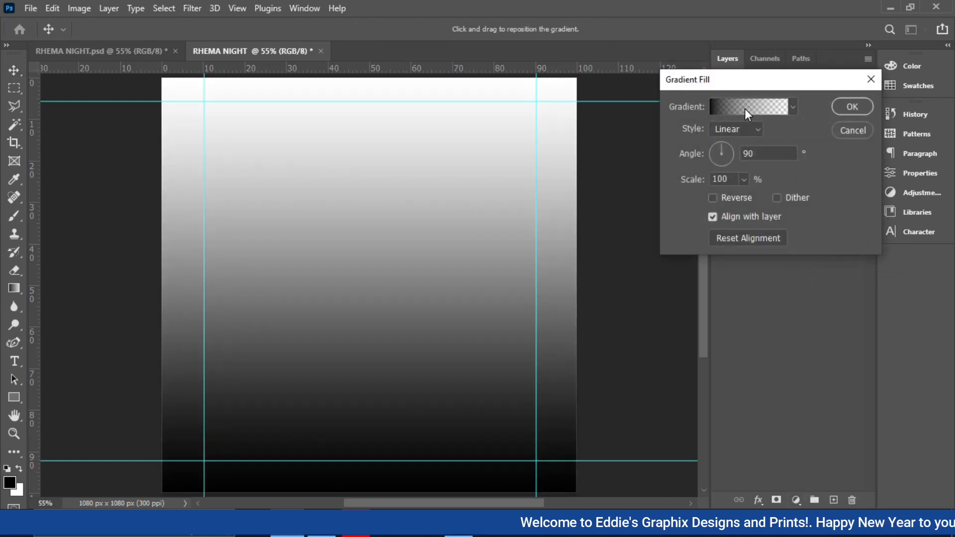
left_click(745, 109)
left_click_drag(862, 130, 864, 213)
left_click(864, 211)
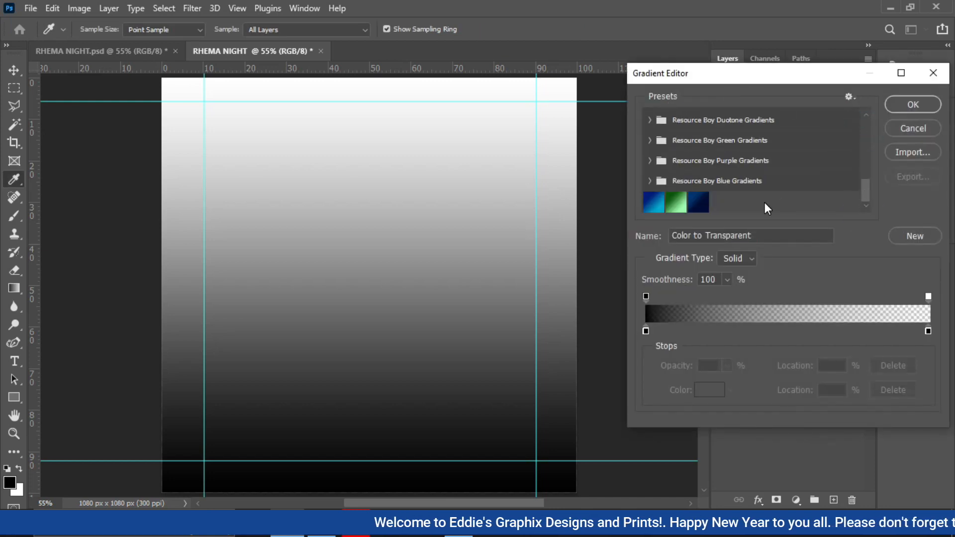
left_click(699, 202)
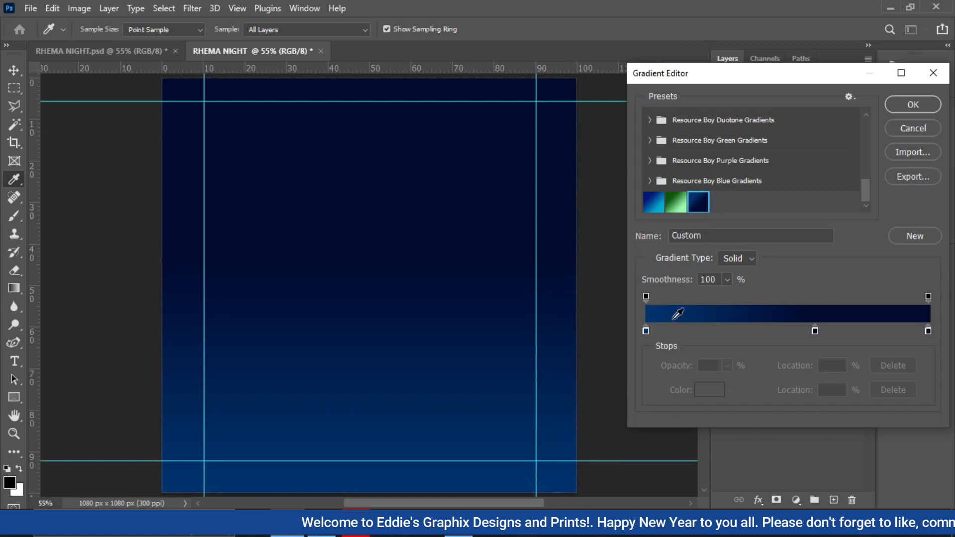
- Inspect the colour of each gradient stop in the color picker
left_click(647, 330)
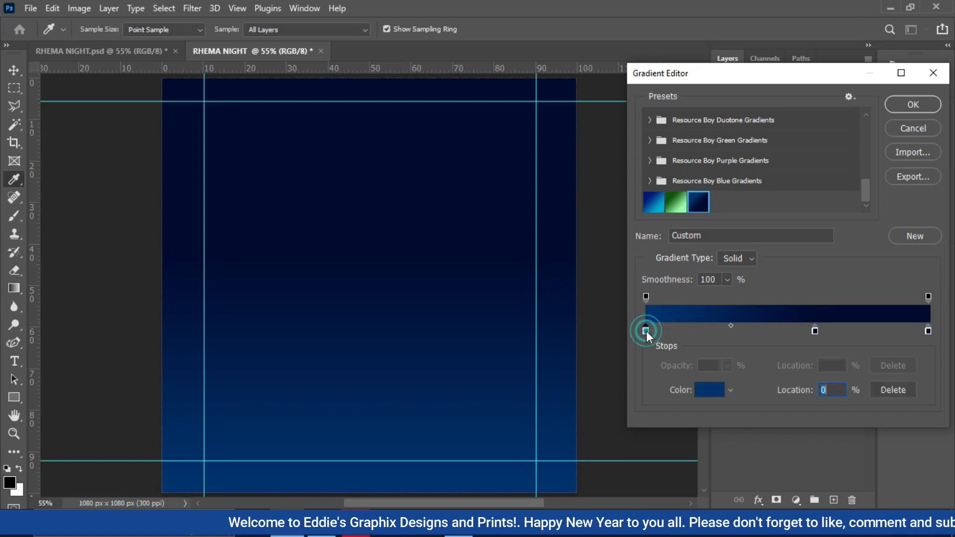
double_click(646, 331)
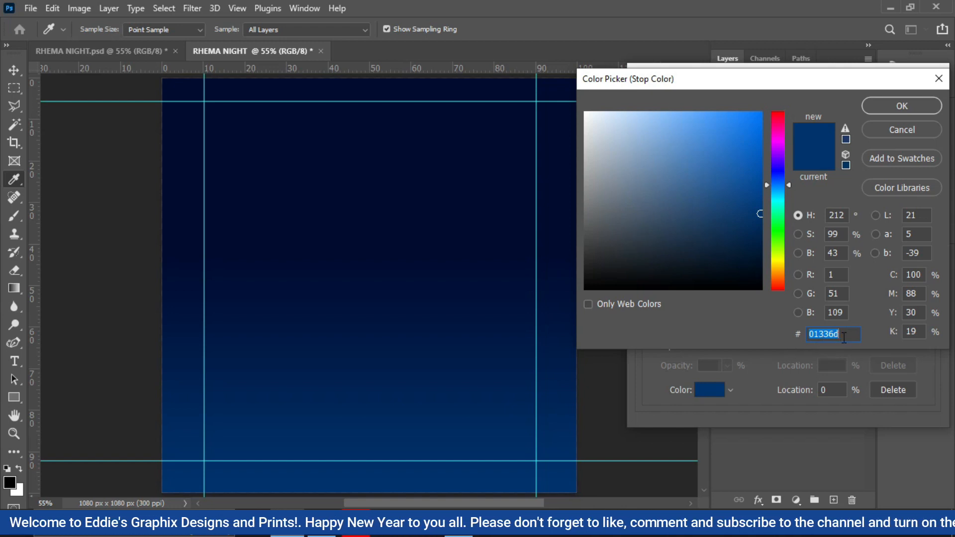
left_click(878, 107)
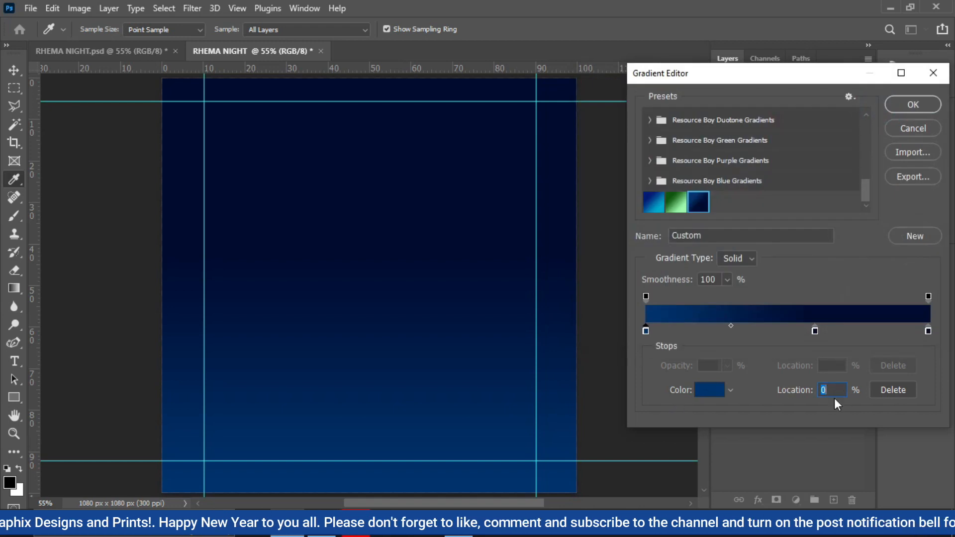
double_click(815, 331)
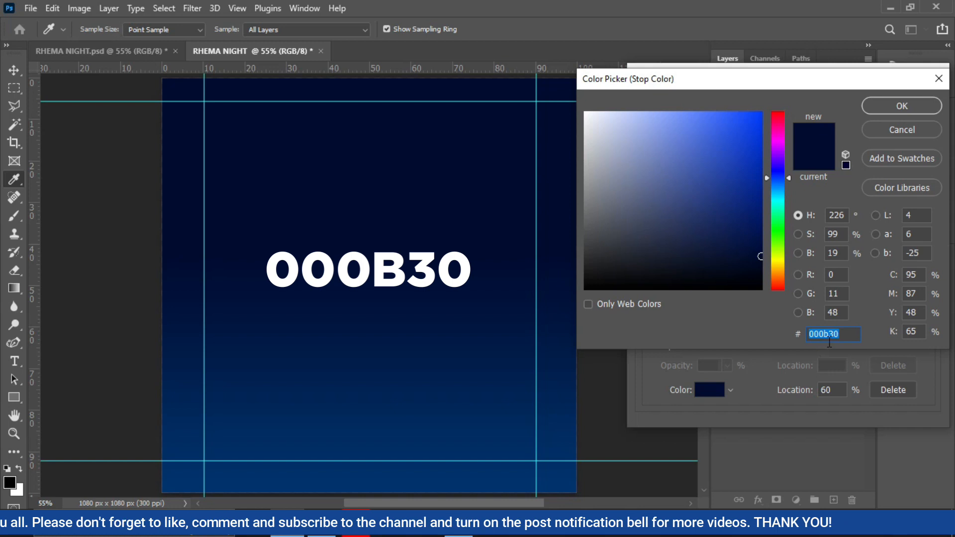
key("Return")
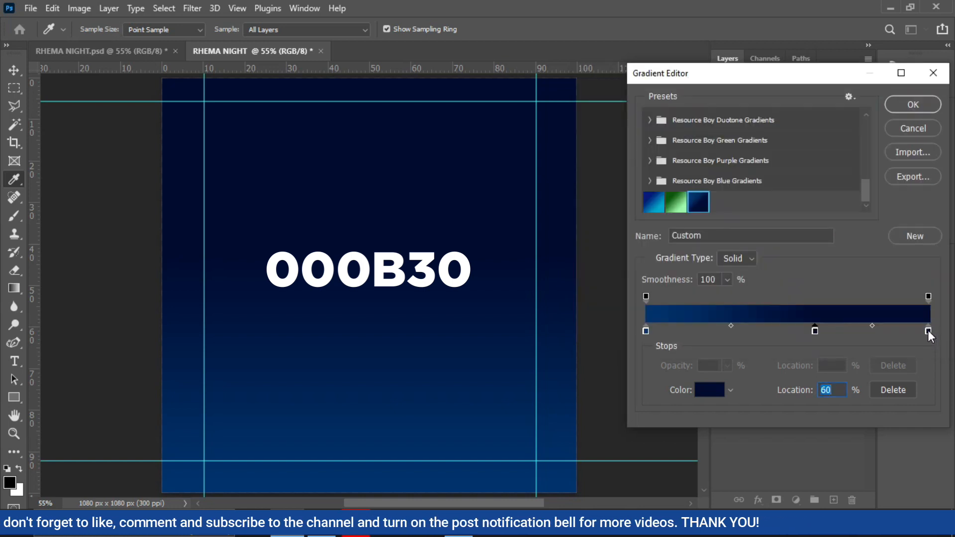
double_click(928, 332)
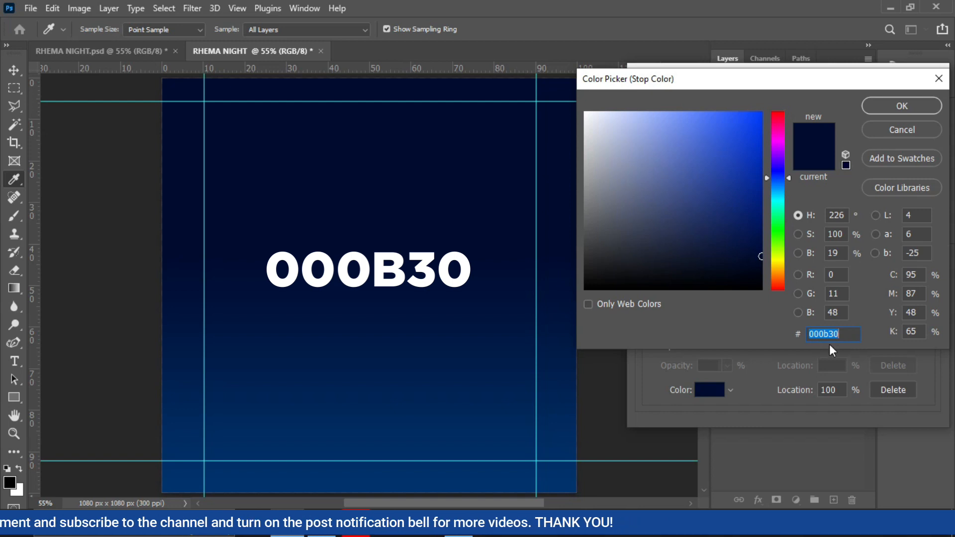
left_click(914, 108)
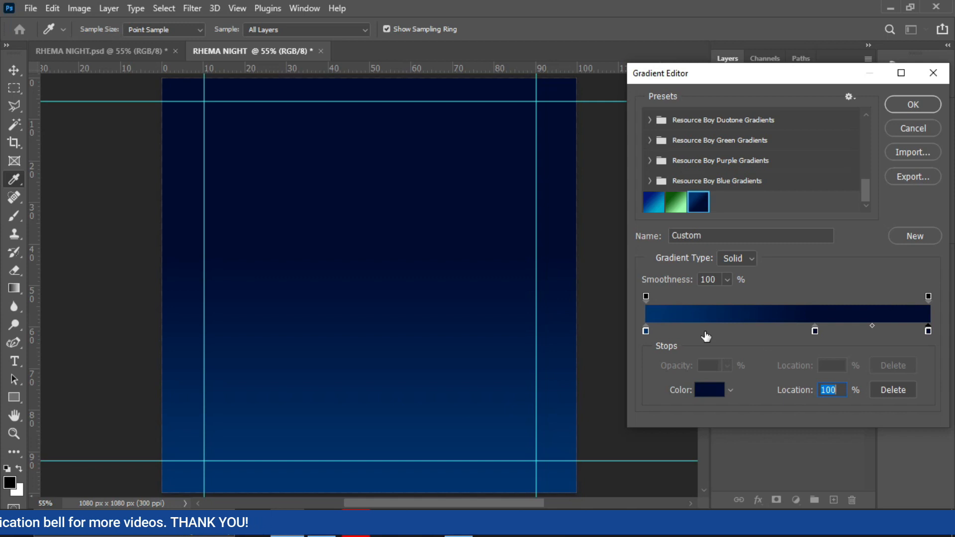
- Apply the gradient as a Linear fill at 90°
left_click(905, 102)
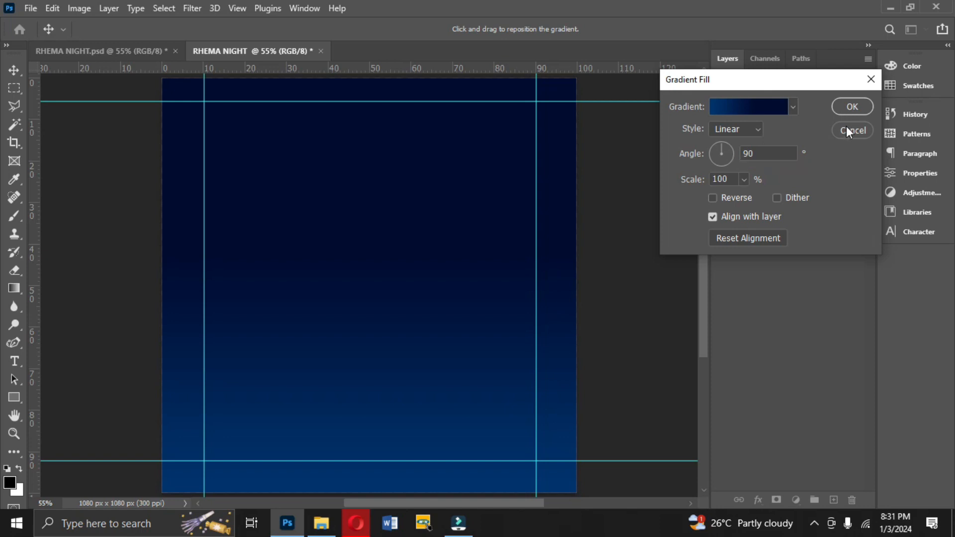
left_click(850, 108)
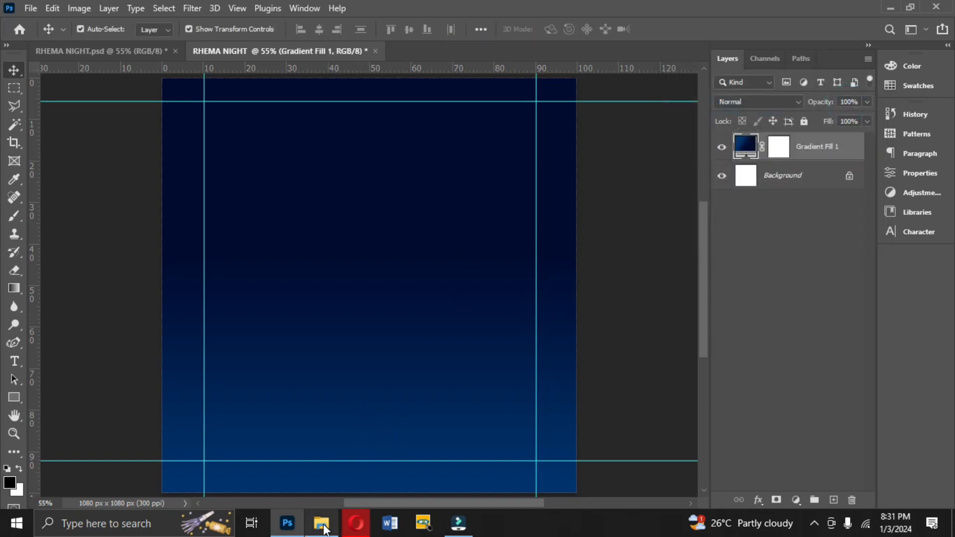
- Switch to File Explorer and drag the Does-it-matter-how-I-worship-God photo into the document
left_click(325, 529)
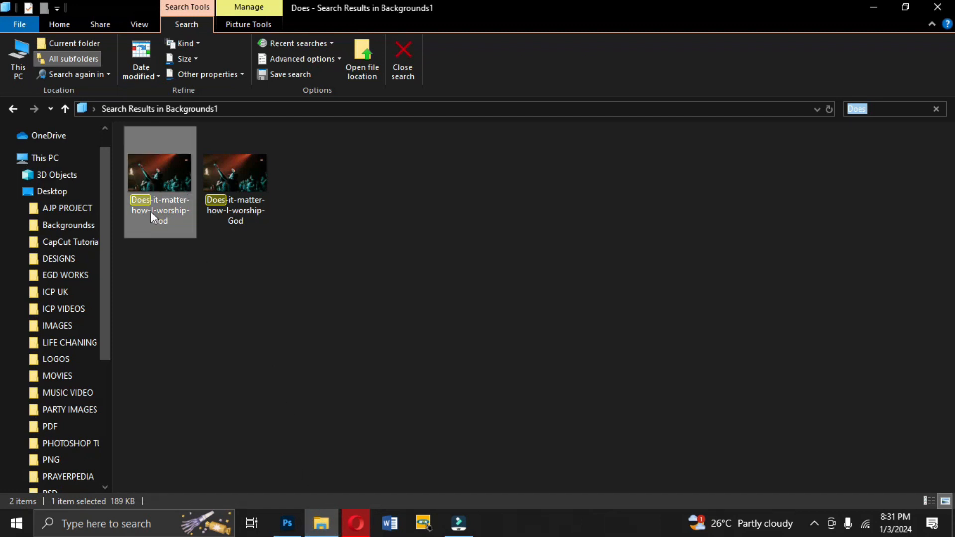
left_click_drag(157, 192, 70, 192)
left_click_drag(162, 186, 356, 158)
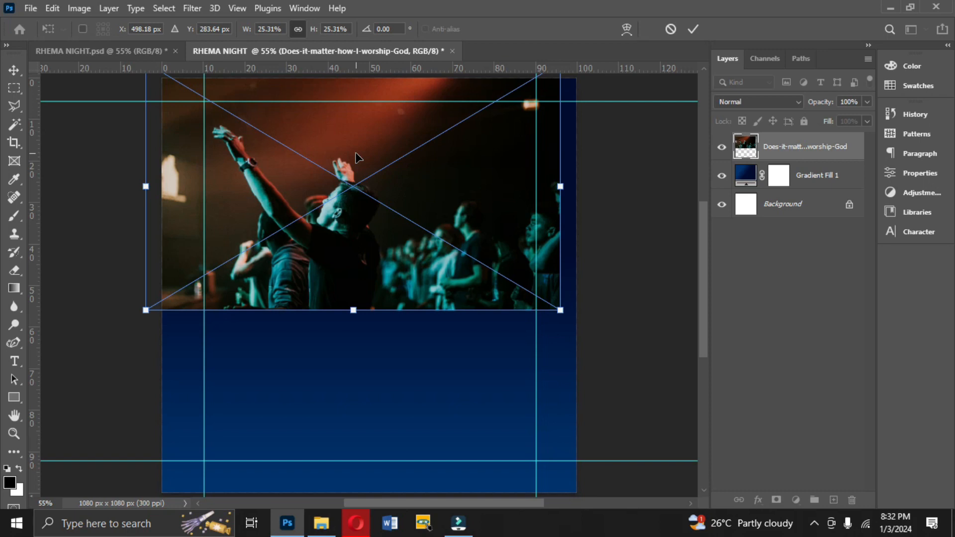
- Flip the placed photo horizontally, scale it to about 23.65% and place it at the canvas's upper left
right_click(358, 164)
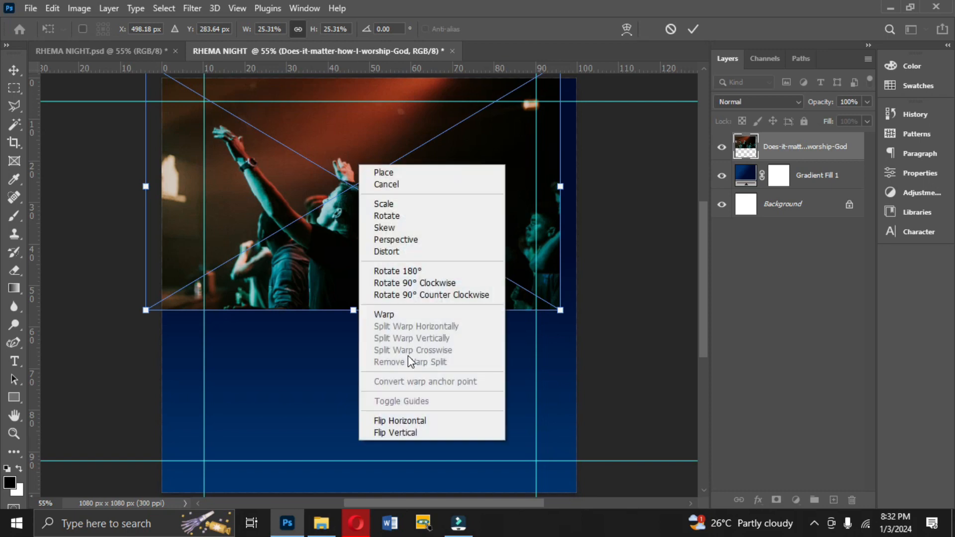
left_click(398, 421)
left_click_drag(393, 228, 282, 200)
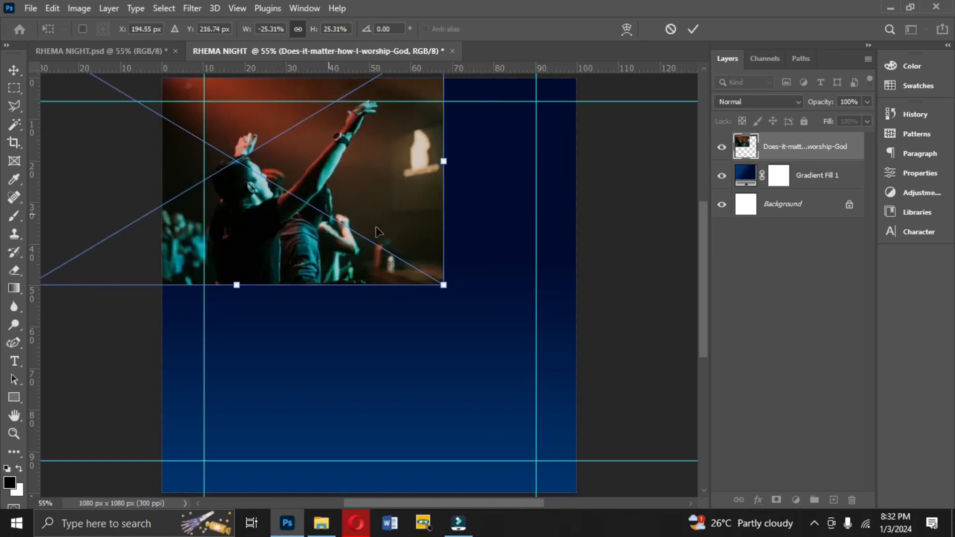
mouse_move(426, 260)
left_mouse_down()
mouse_move(419, 265)
mouse_move(427, 260)
left_mouse_up()
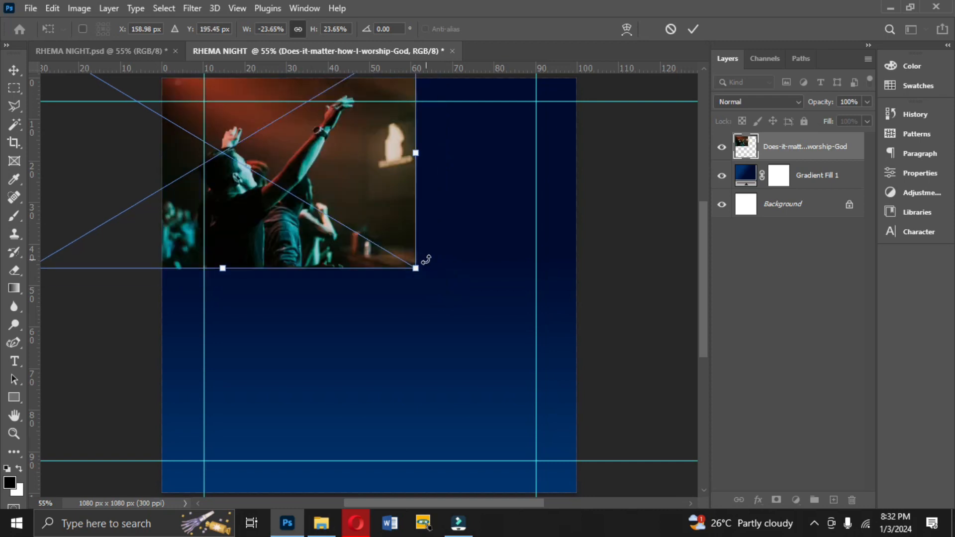
double_click(386, 232)
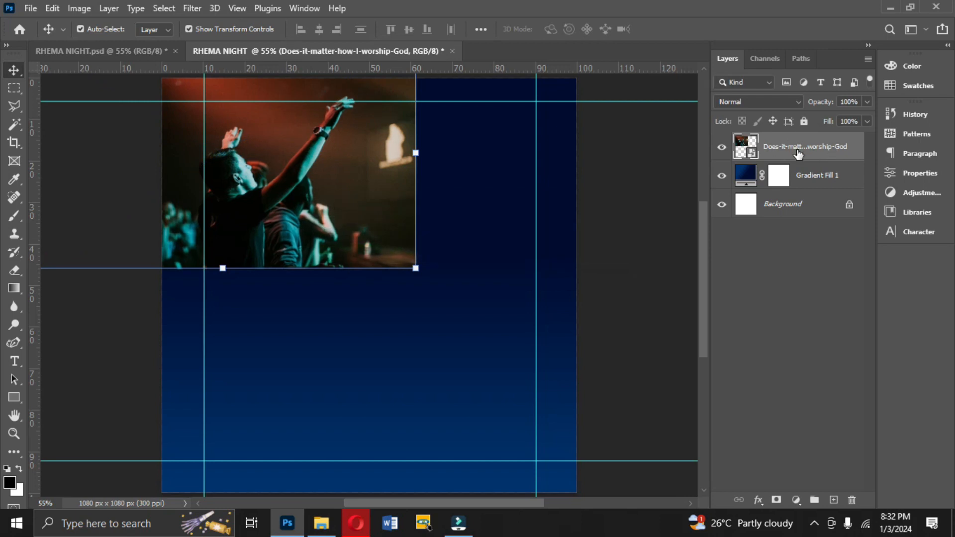
- Rasterize the photo layer
right_click(798, 153)
left_click(666, 272)
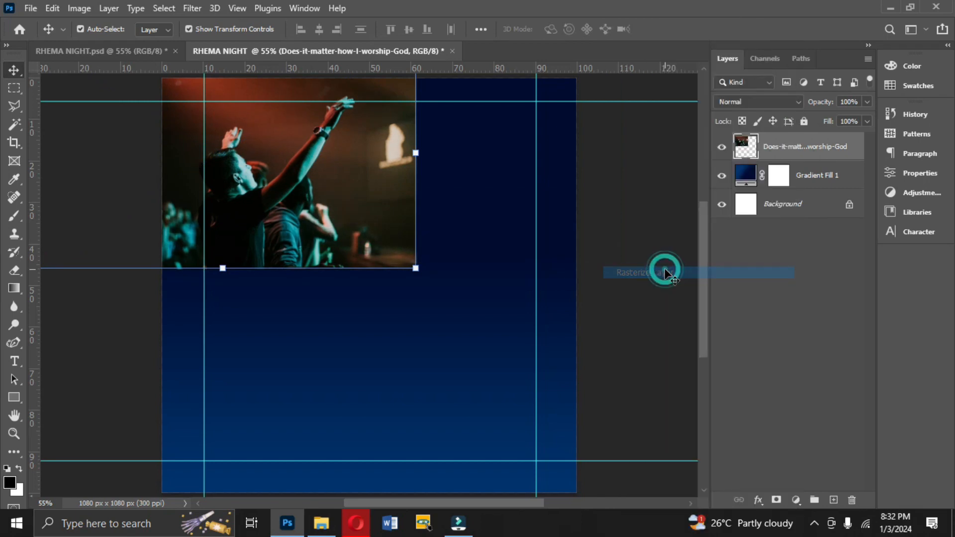
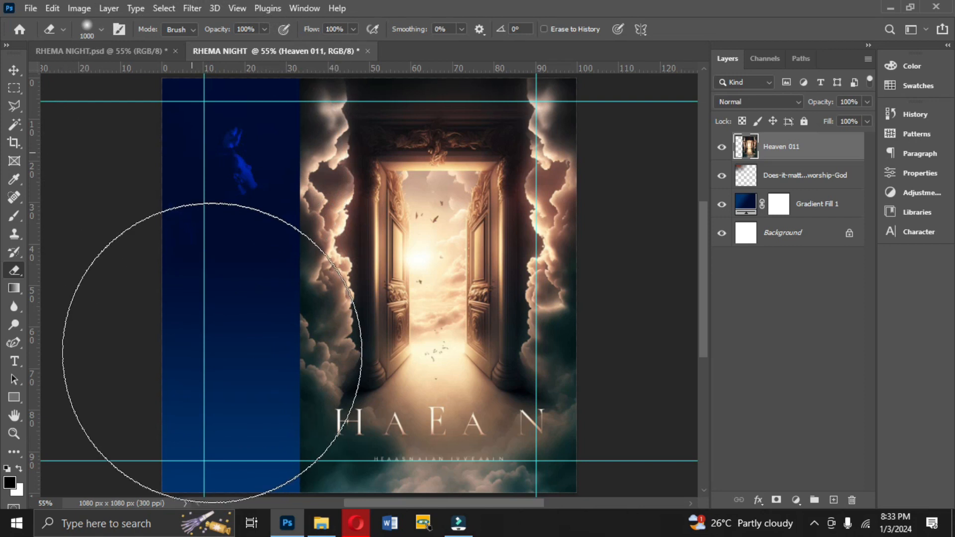
- Erase the left side and lower part of the Heaven 011 layer with a large soft eraser
left_click_drag(192, 203, 202, 145)
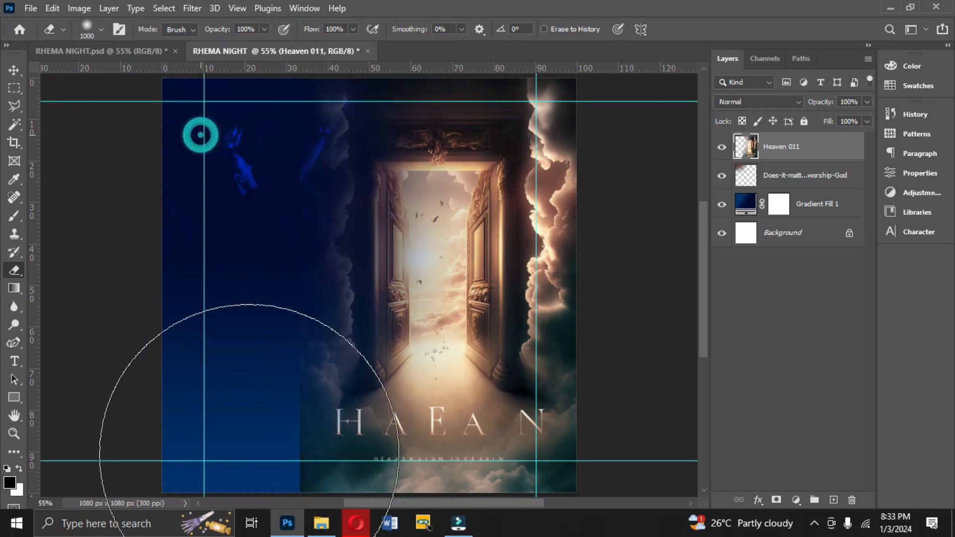
mouse_move(250, 425)
left_mouse_down()
mouse_move(265, 480)
mouse_move(309, 497)
mouse_move(446, 445)
mouse_move(409, 443)
mouse_move(541, 457)
left_mouse_up()
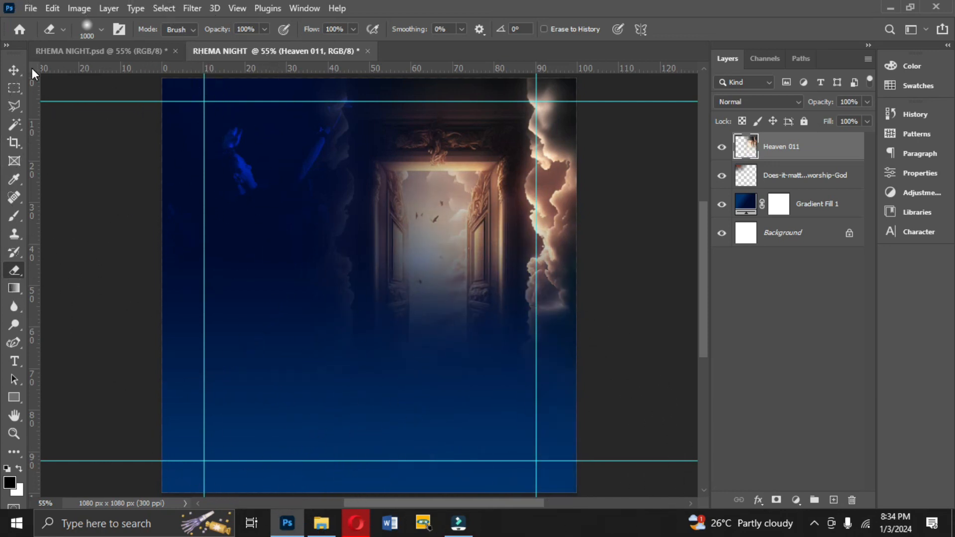
left_click(15, 71)
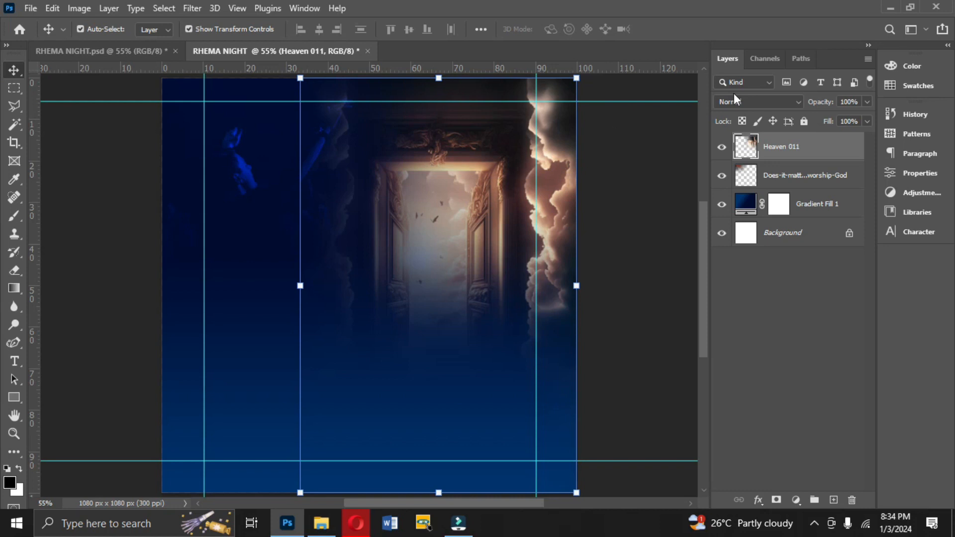
- Set the Heaven 011 layer's blend mode to Color Dodge
left_click(771, 103)
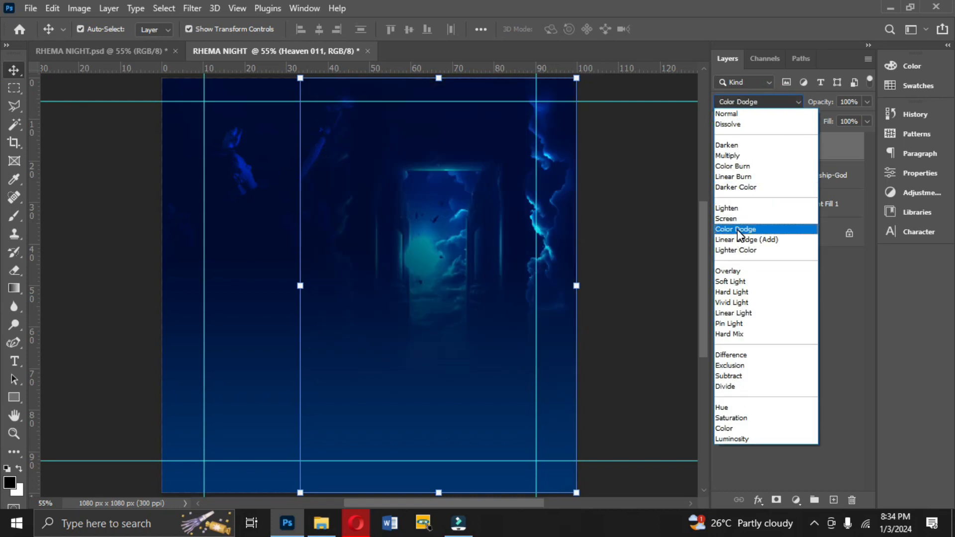
left_click(737, 231)
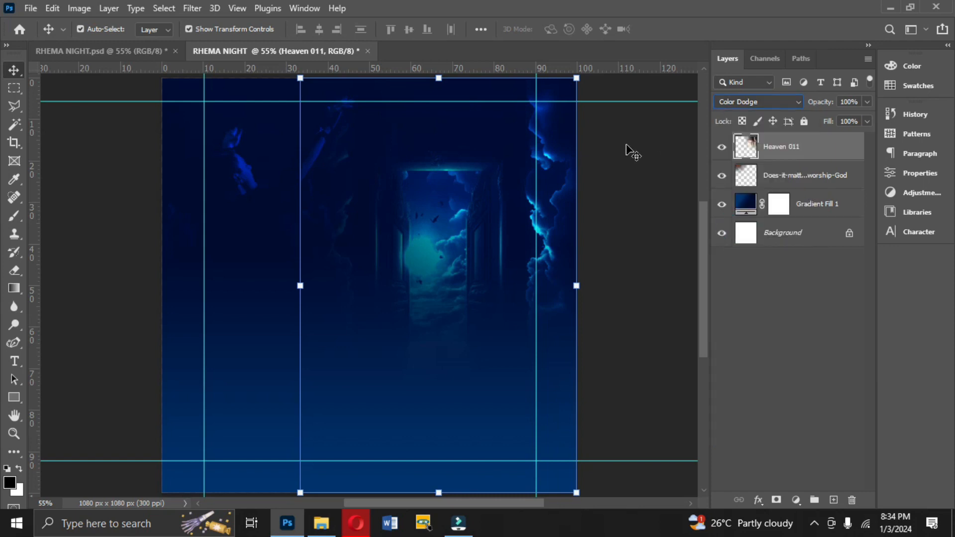
left_click(736, 100)
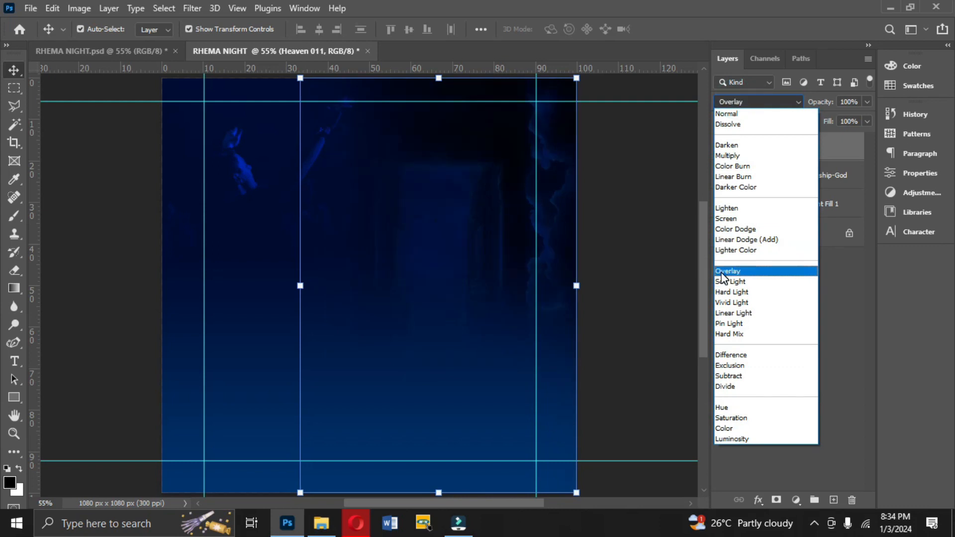
left_click(724, 232)
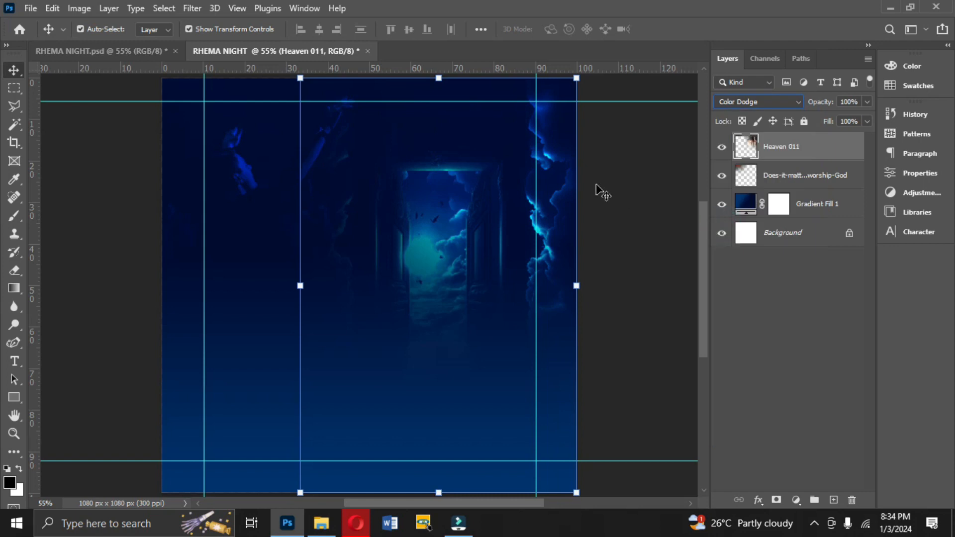
left_click(655, 169)
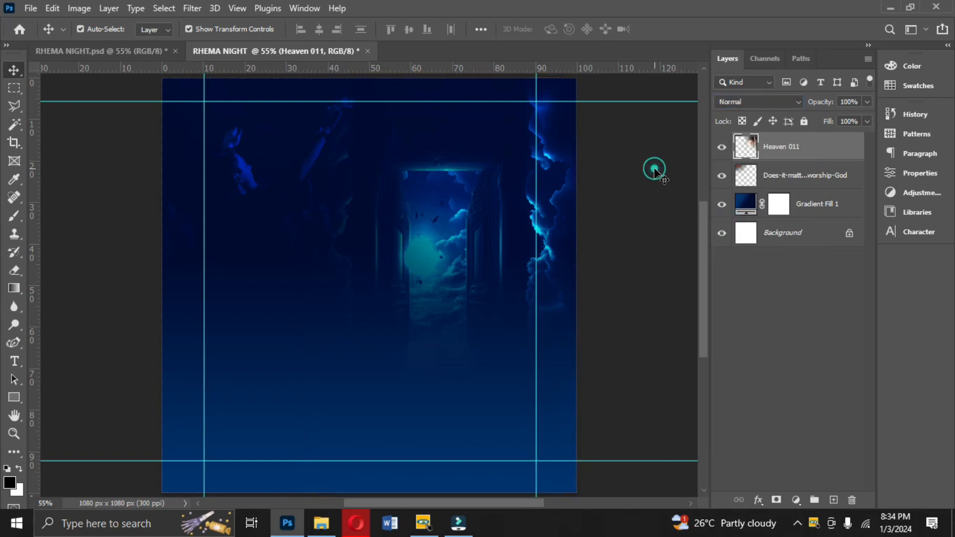
left_click(550, 167)
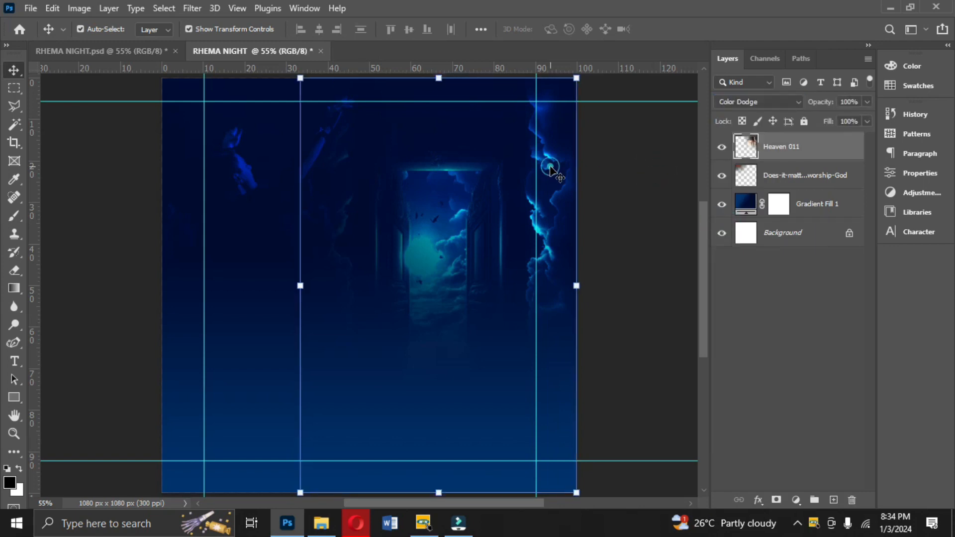
left_click(631, 199)
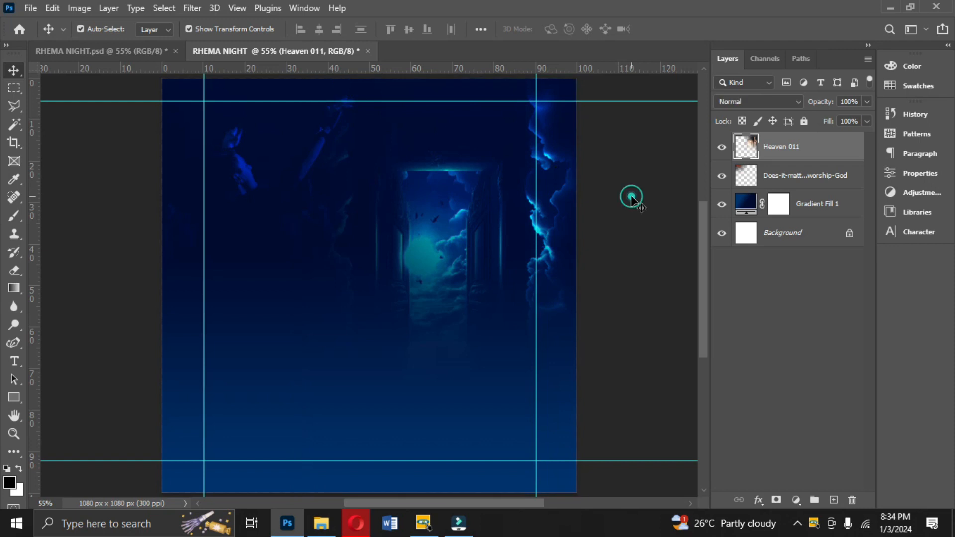
- Group the Heaven 011, worship photo and Gradient Fill 1 layers and name the group BG
left_click(772, 154)
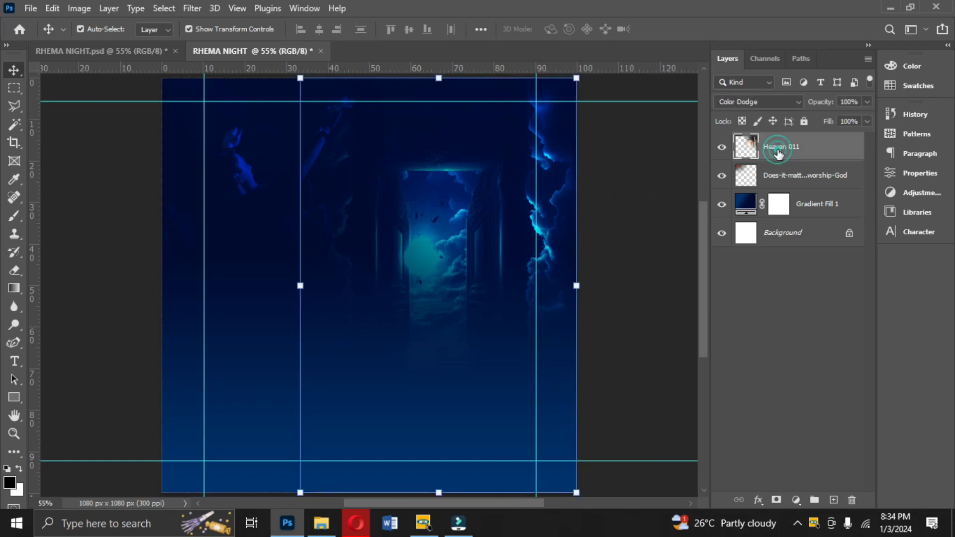
left_click(791, 181, "shift")
left_click(809, 206, "shift")
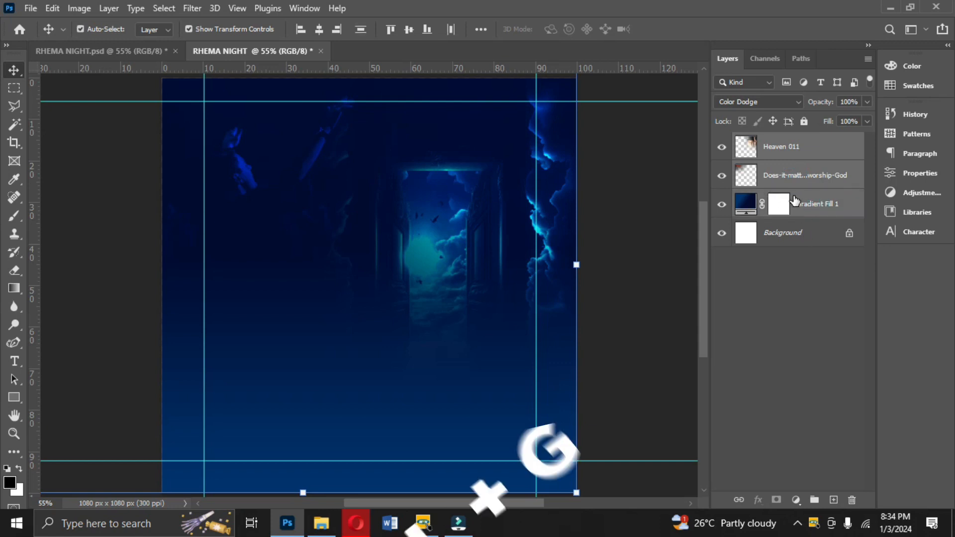
key("ctrl+g")
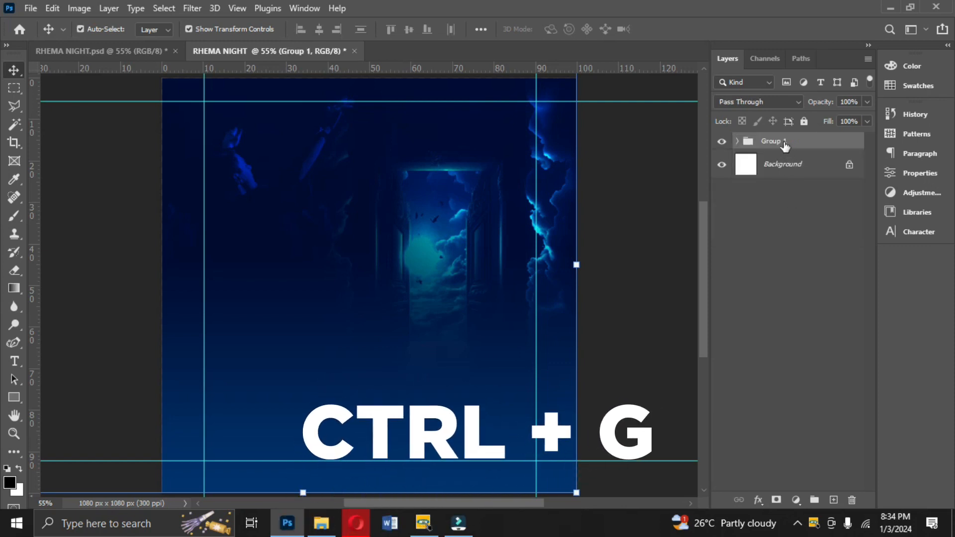
double_click(785, 142)
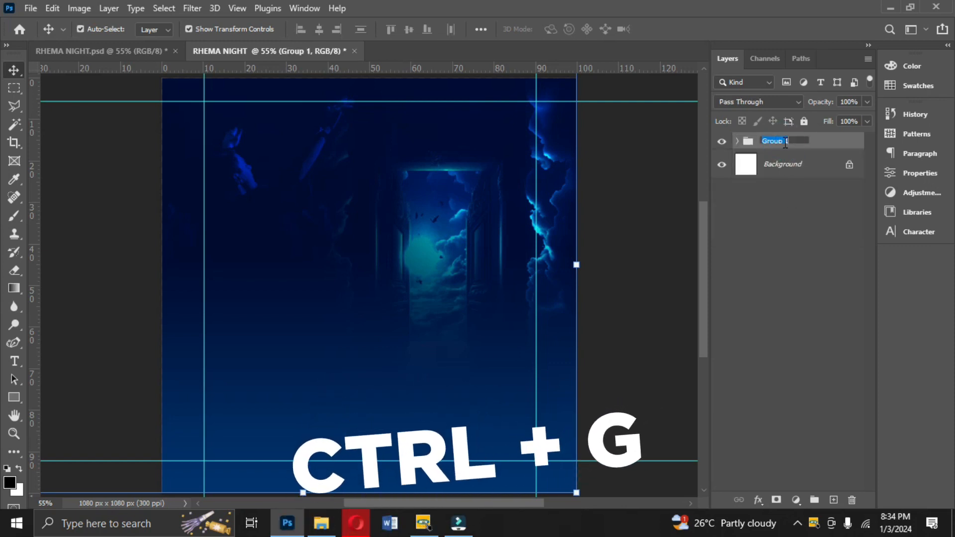
type("BG")
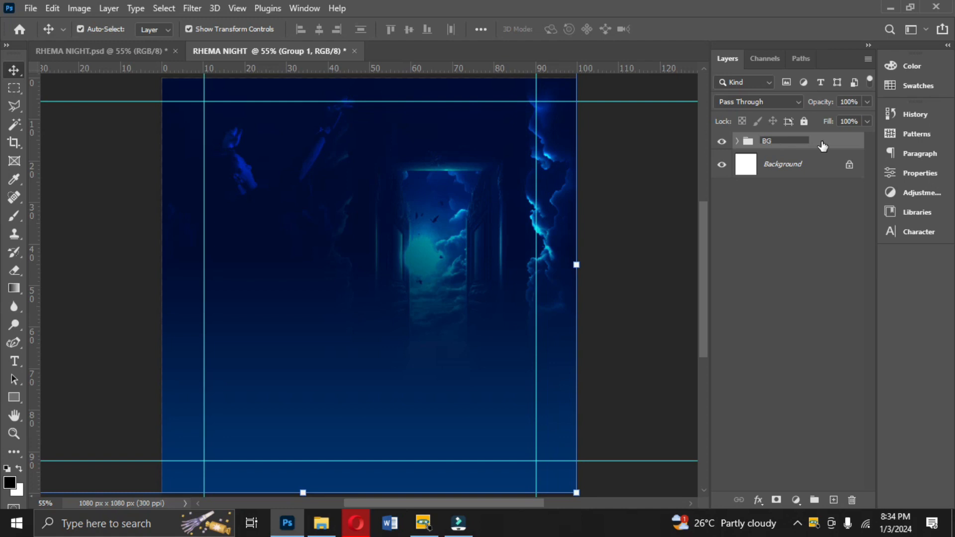
left_click(821, 144)
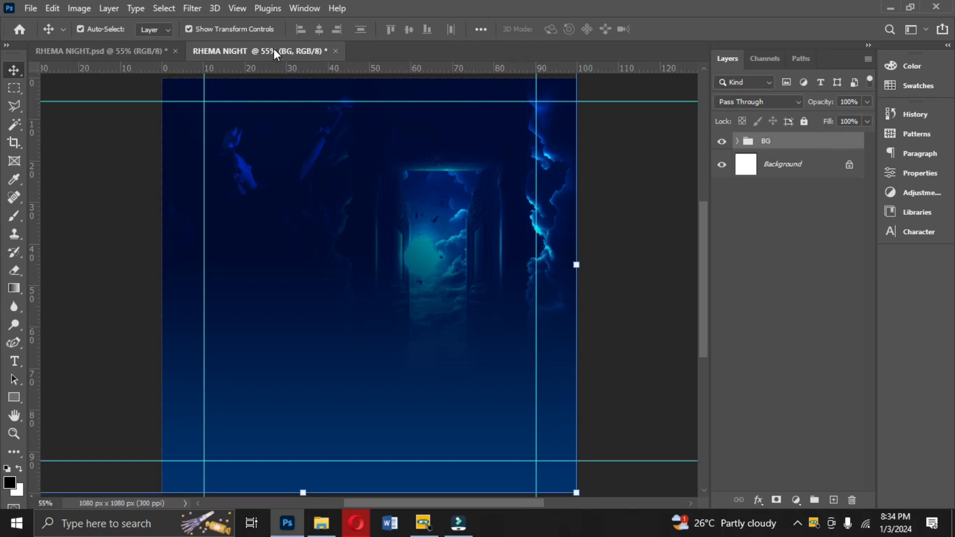
- Open the golden_text_style_effect PSD from the TEXT EFFECT folder on the EDDIE'S GRAPHIX drive
left_click(77, 51)
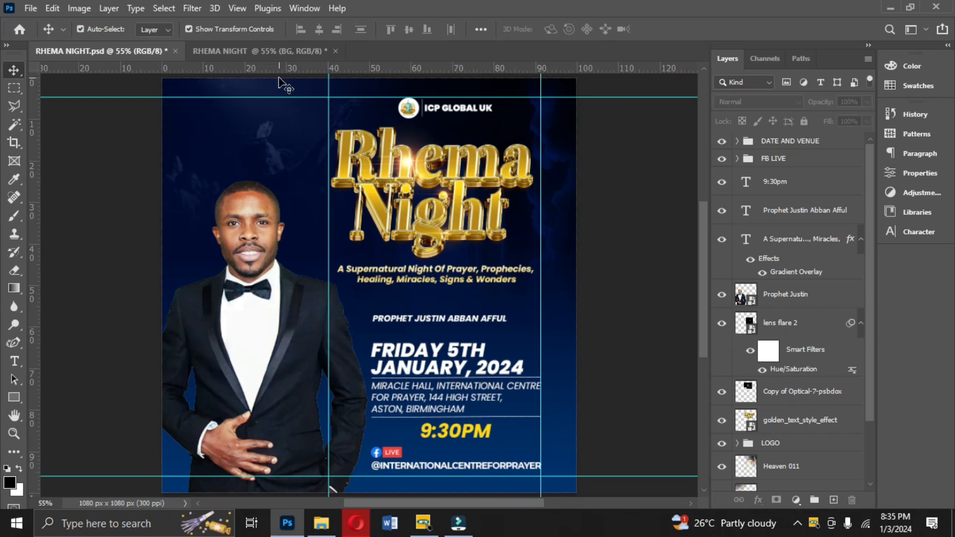
left_click(264, 51)
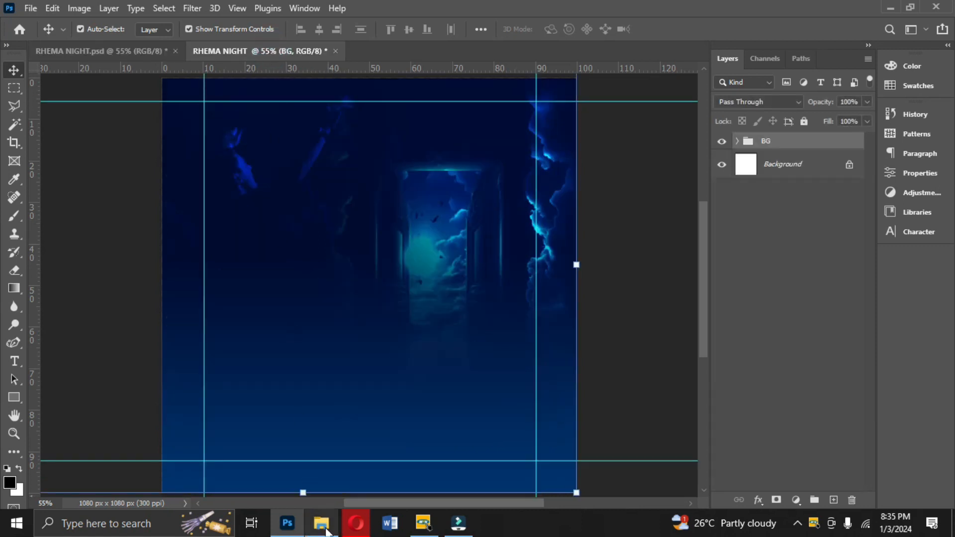
left_click(322, 523)
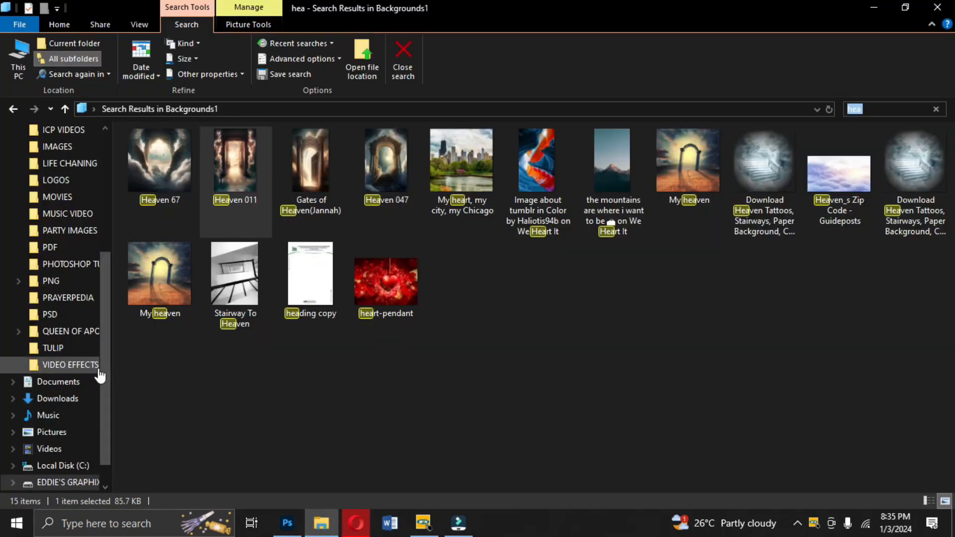
left_click(81, 483)
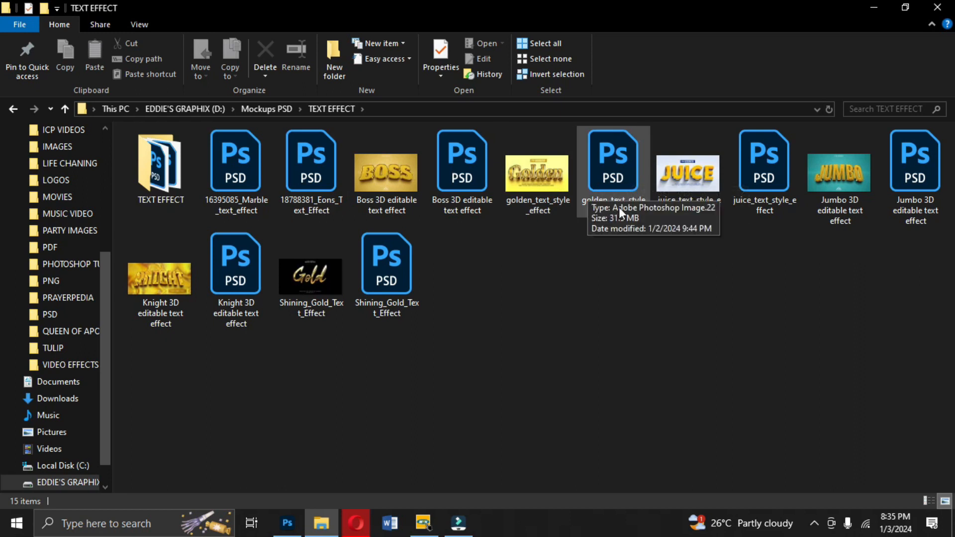
double_click(614, 186)
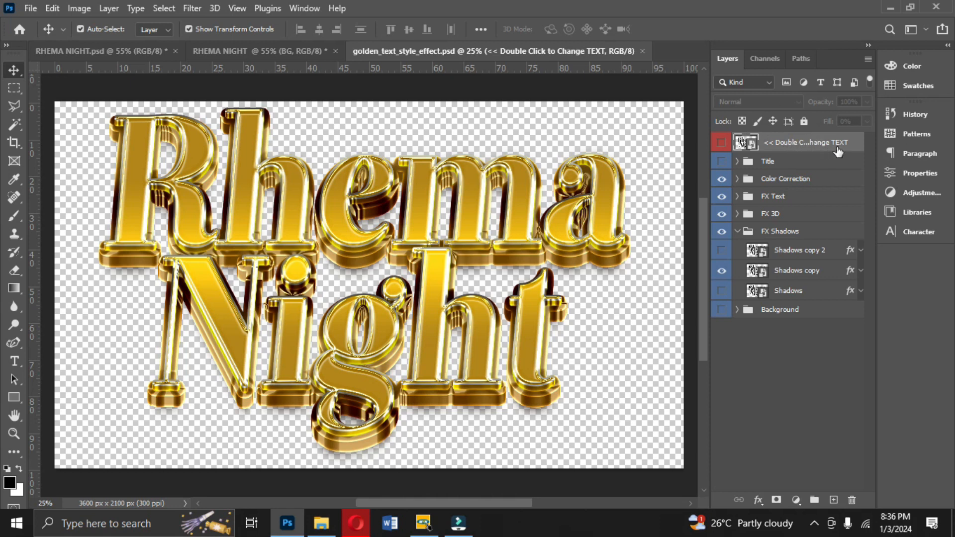
- Edit the mockup's text smart object, commit the Rhema Night text, and save and close it
double_click(751, 144)
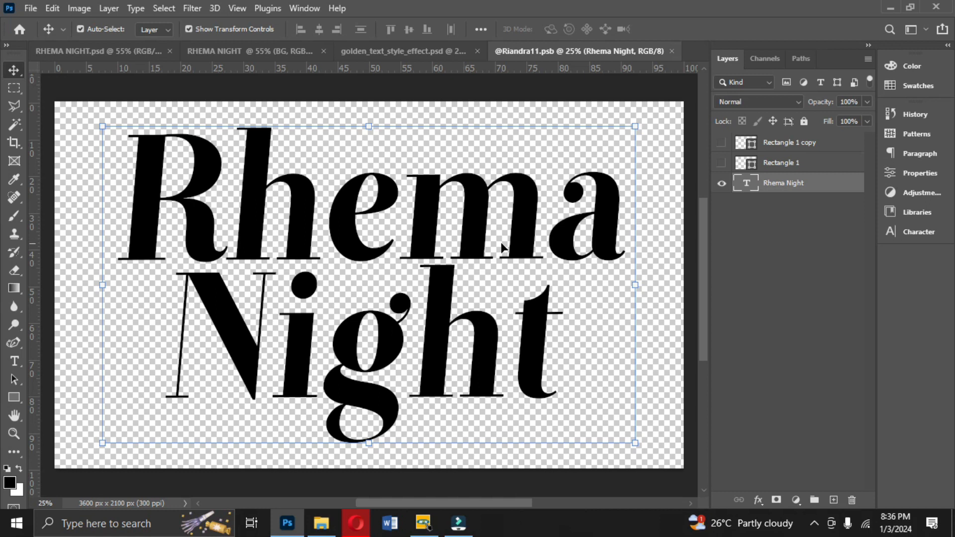
left_click(431, 241)
double_click(440, 235)
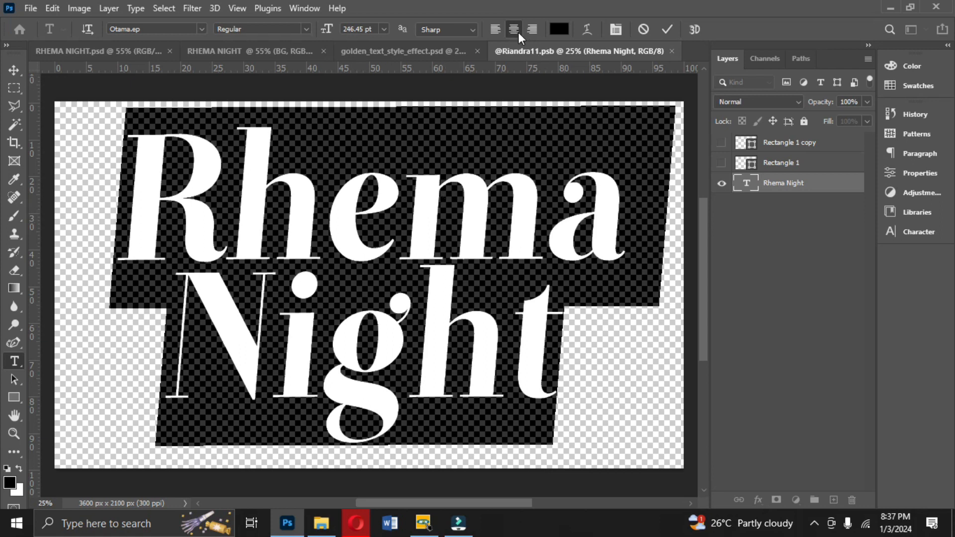
left_click(667, 29)
key("v")
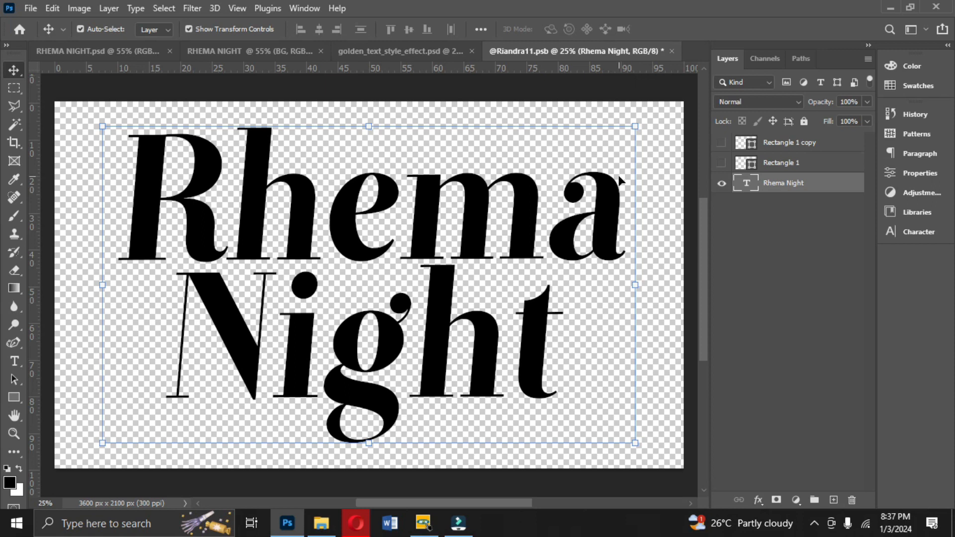
left_click(672, 51)
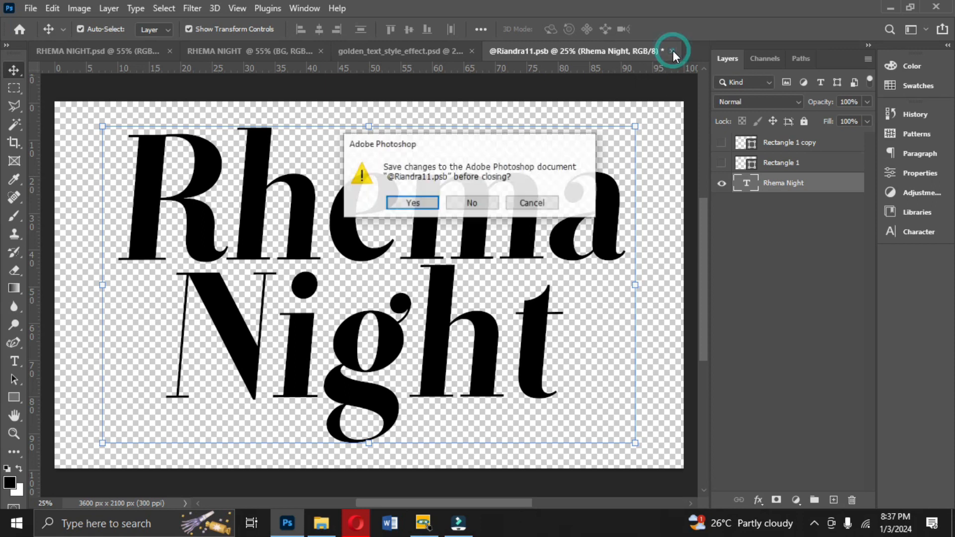
left_click(420, 205)
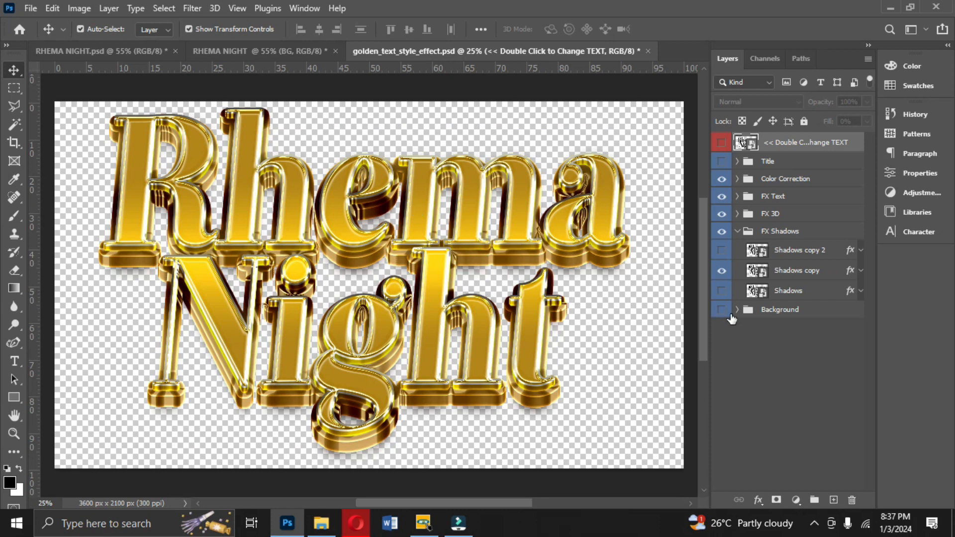
- Inspect the FX Shadows folder and the Background layer's visibility in the text effect
left_click(738, 232)
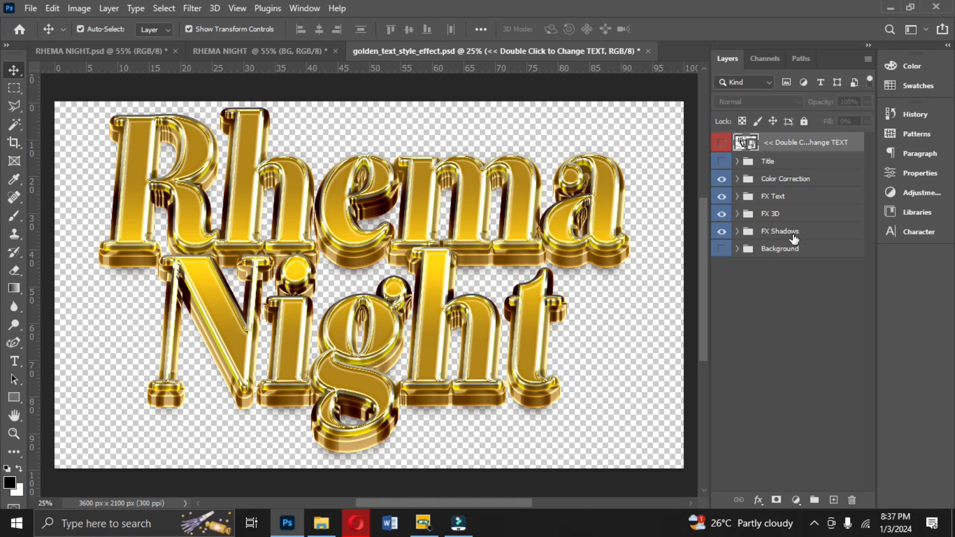
left_click(738, 233)
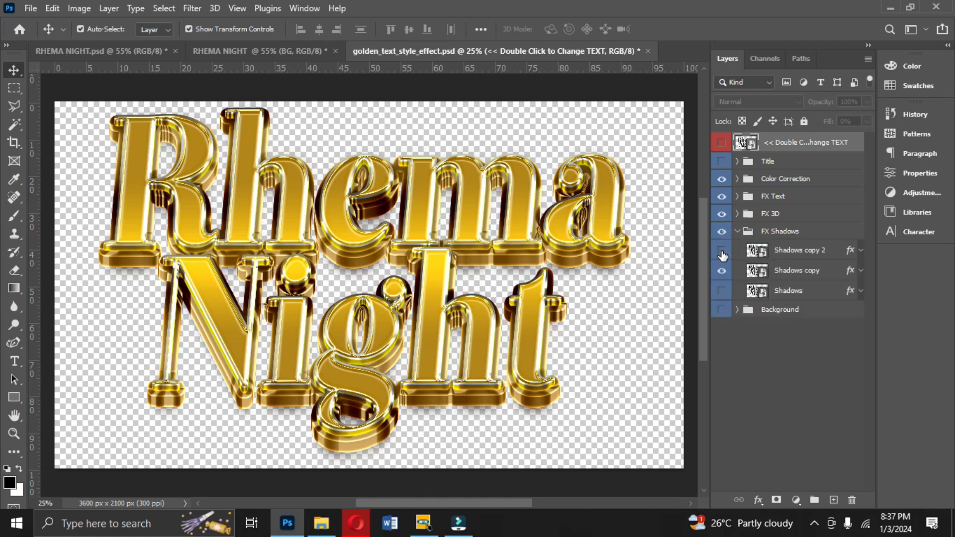
left_click(721, 312)
left_click(722, 312)
left_click(31, 8)
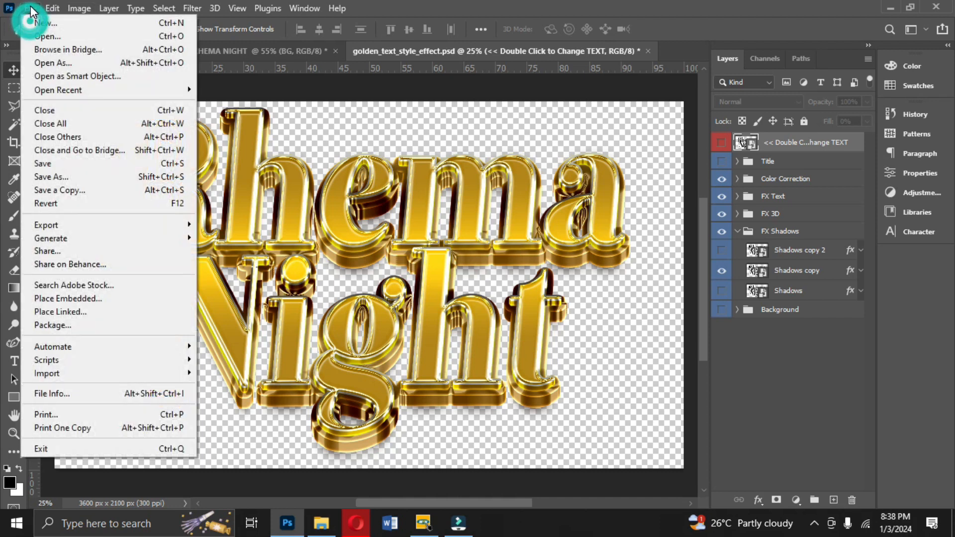
mouse_move(193, 225)
left_click(246, 228)
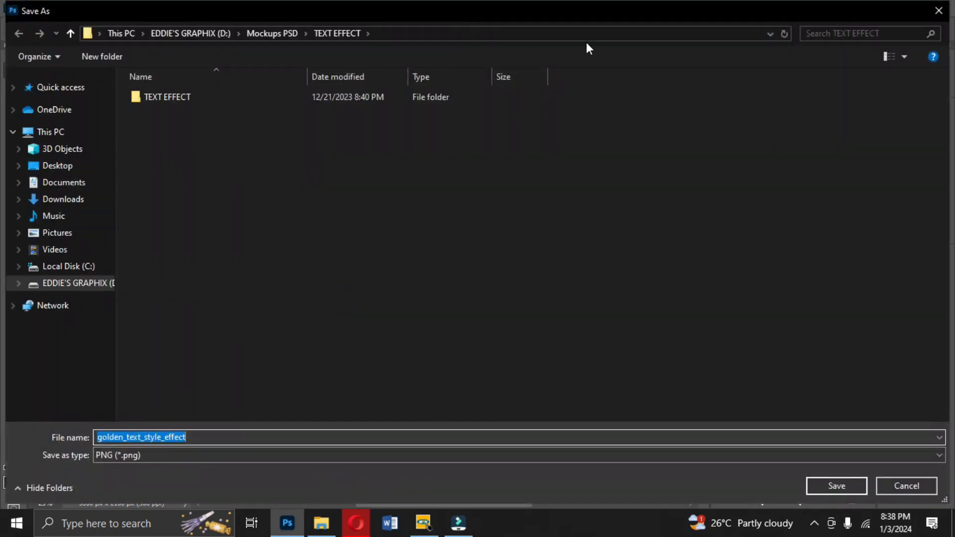
left_click(940, 10)
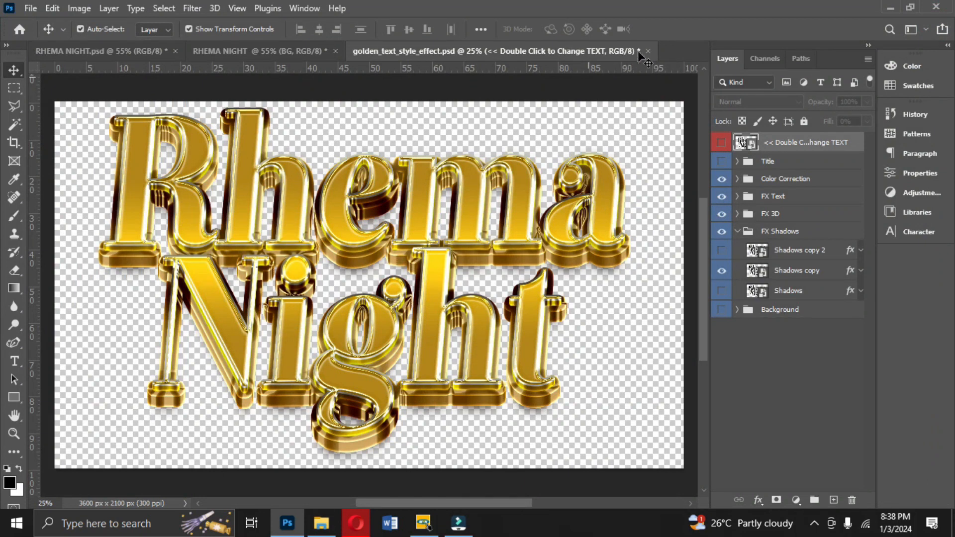
- Close the golden_text_style_effect document without saving
left_click(647, 52)
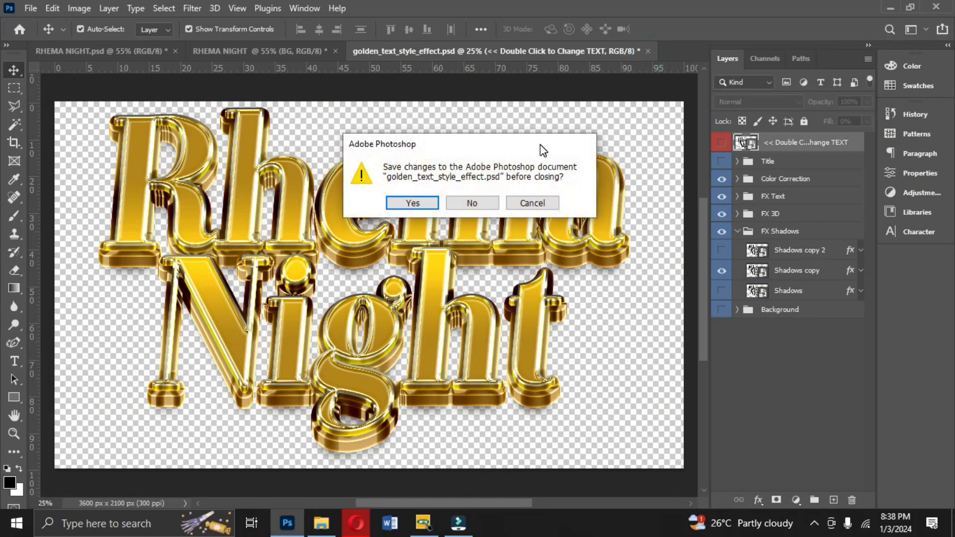
left_click(472, 202)
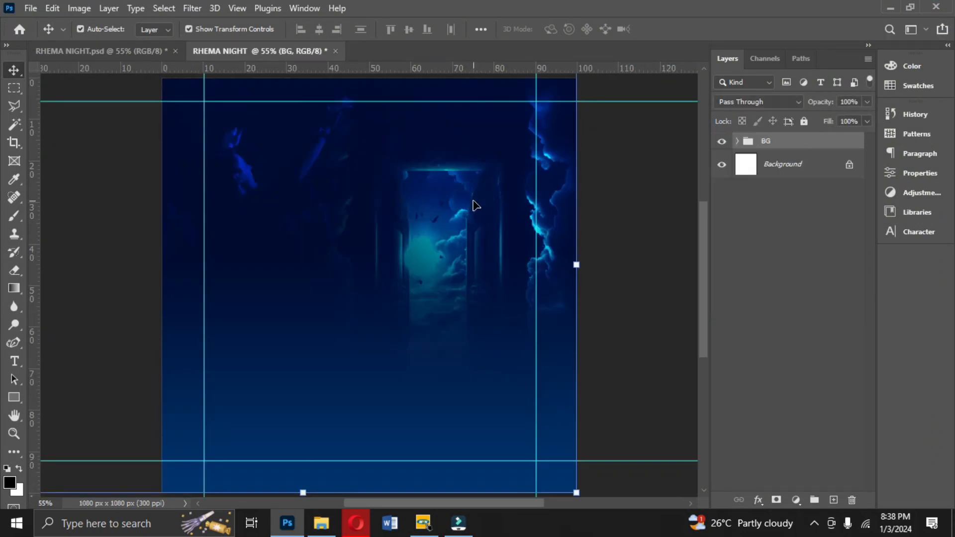
- Place the golden_text_style_effect image from the Desktop into the RHEMA NIGHT document and position it near the top
left_click(322, 523)
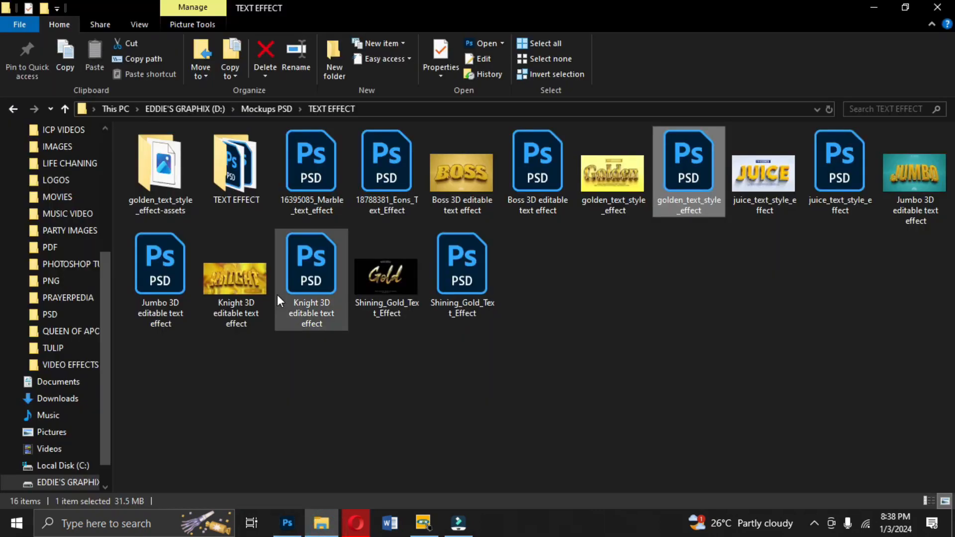
left_click_drag(104, 399, 138, 132)
left_click(52, 219)
double_click(448, 276)
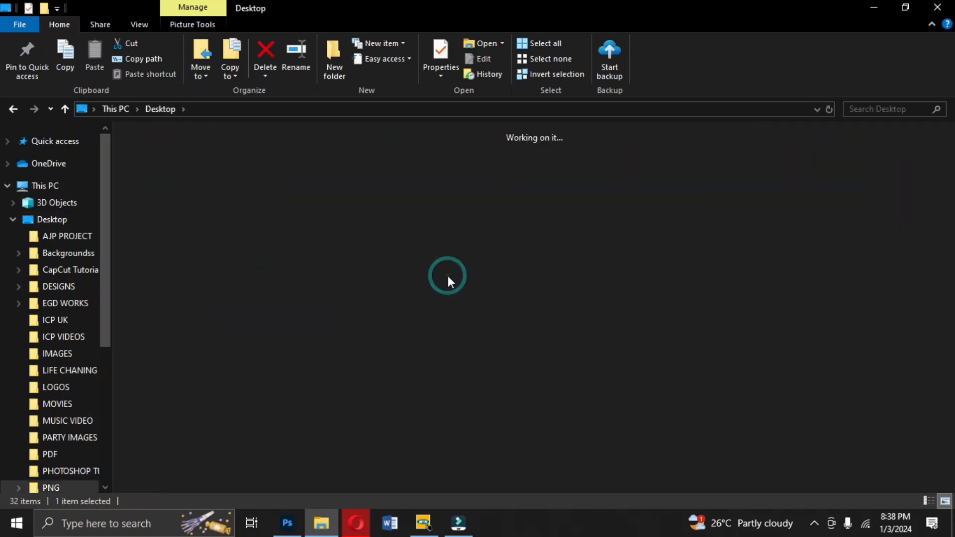
double_click(382, 268)
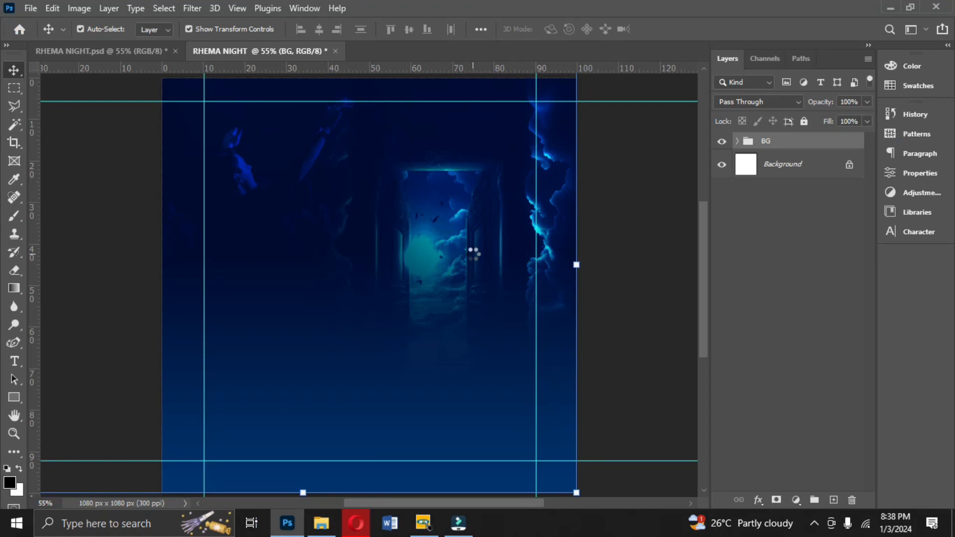
left_click_drag(159, 288, 369, 233)
left_click_drag(432, 266, 417, 192)
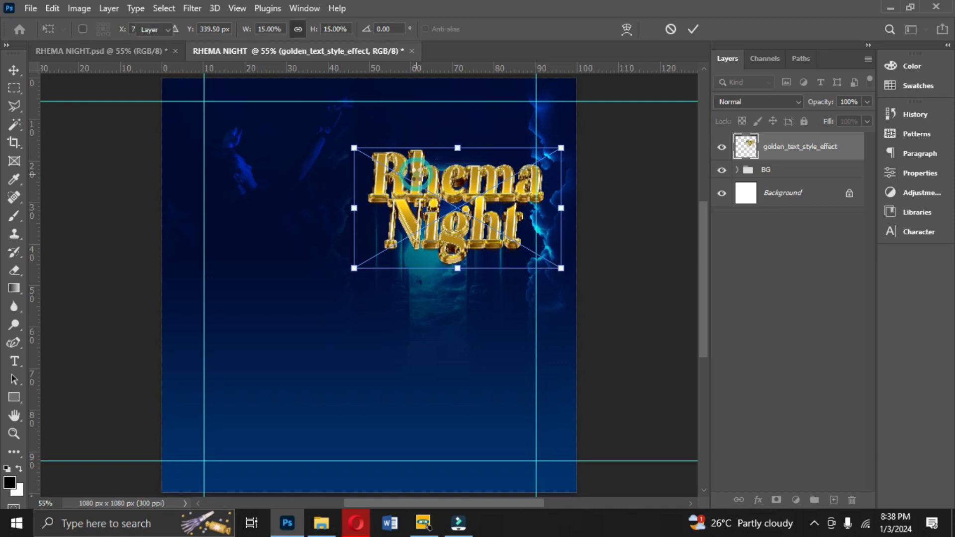
key("Return")
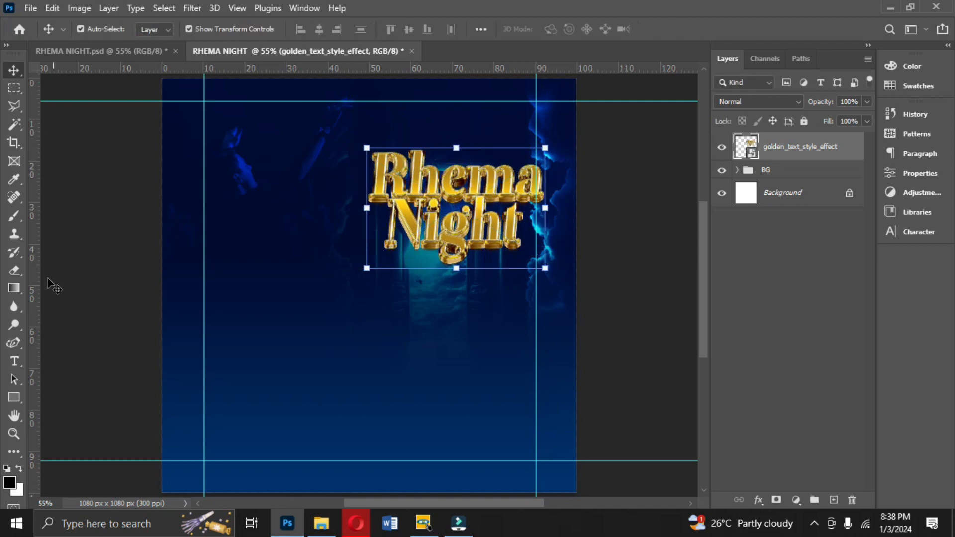
- Add a vertical guide near the 40 mark and align and scale the golden title to about 17% against it
left_click_drag(36, 295, 330, 265)
left_click_drag(366, 213, 348, 215)
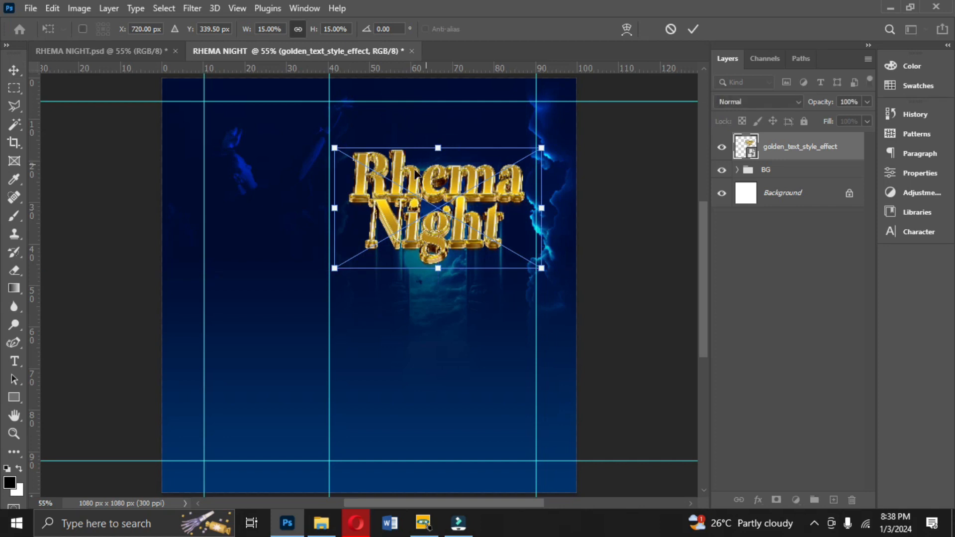
left_click_drag(340, 210, 315, 208)
left_click_drag(541, 208, 550, 208)
key("Return")
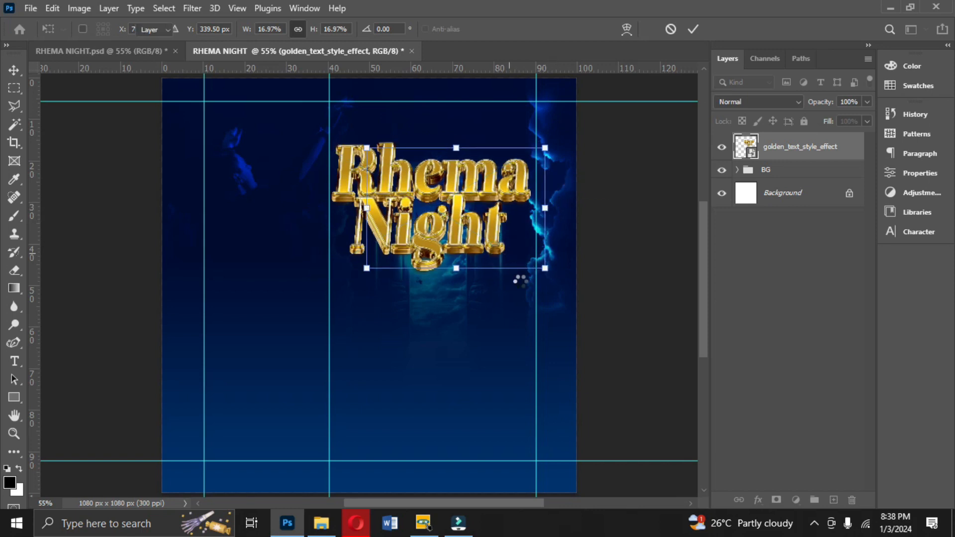
- Move the right guide to about the 90 mark and scale the title to about 17.7% between the guides
left_click_drag(536, 316, 549, 319)
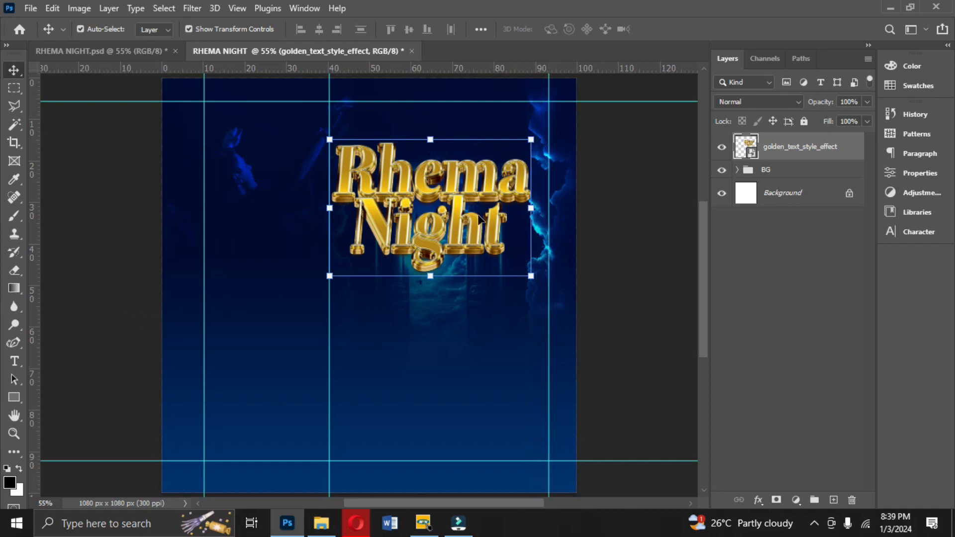
left_click_drag(533, 210, 567, 209)
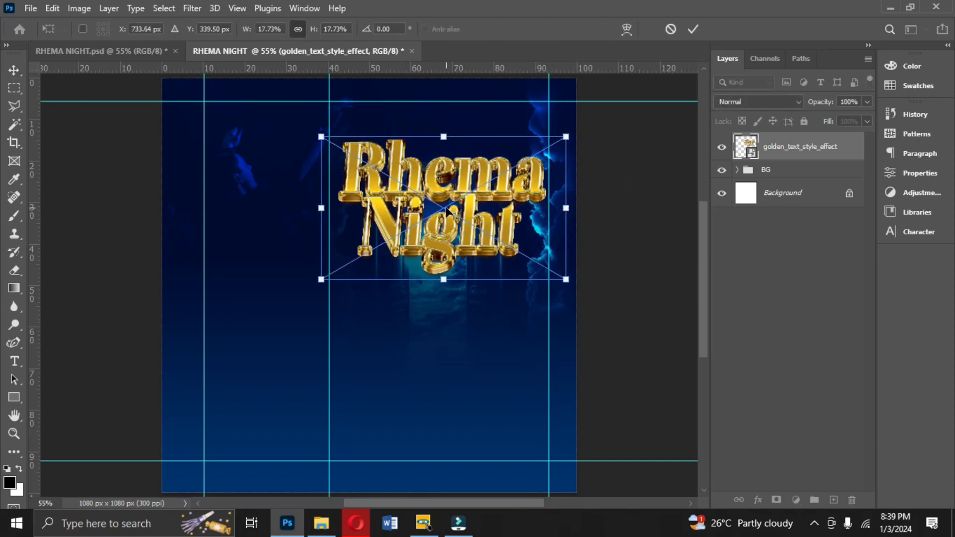
key("Return")
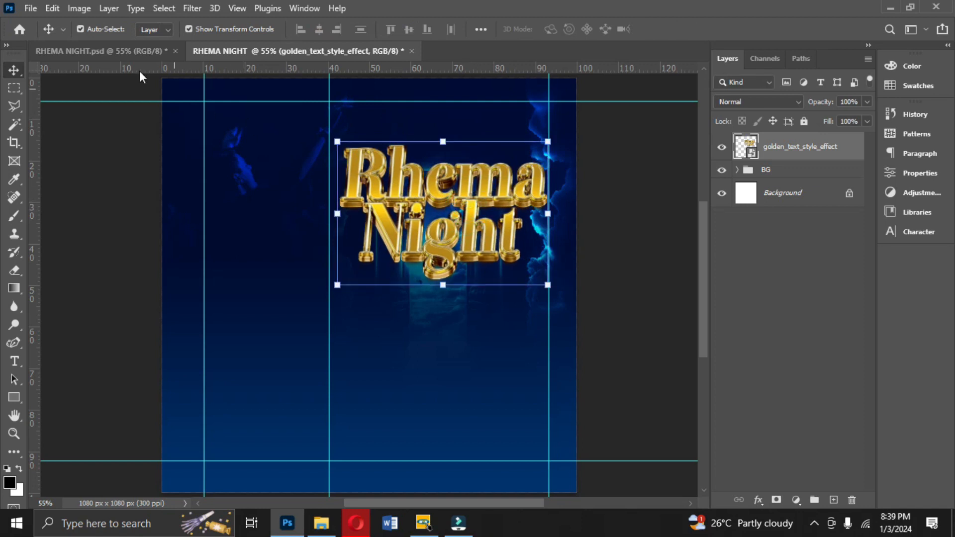
- Switch to the original RHEMA NIGHT.psd flyer for reference and return to the working document
left_click(108, 52)
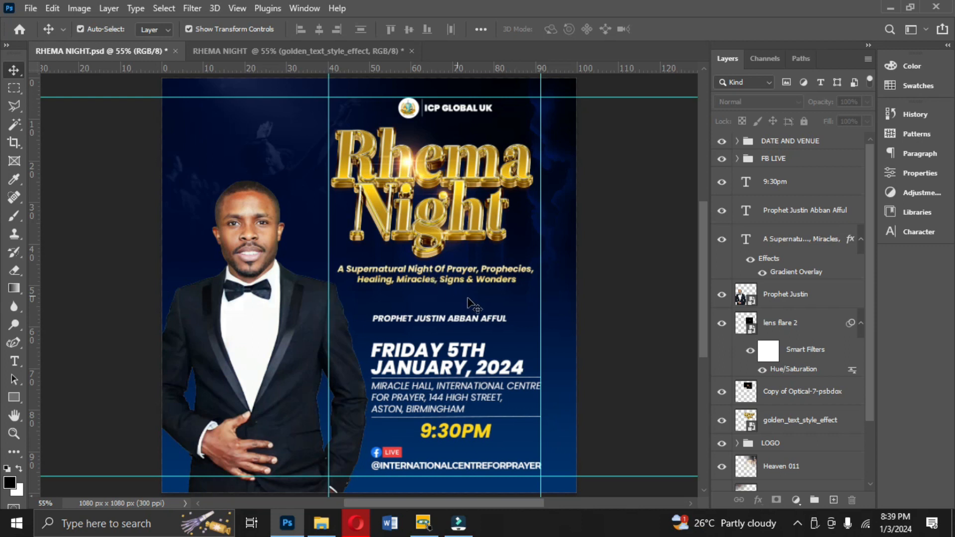
left_click(279, 53)
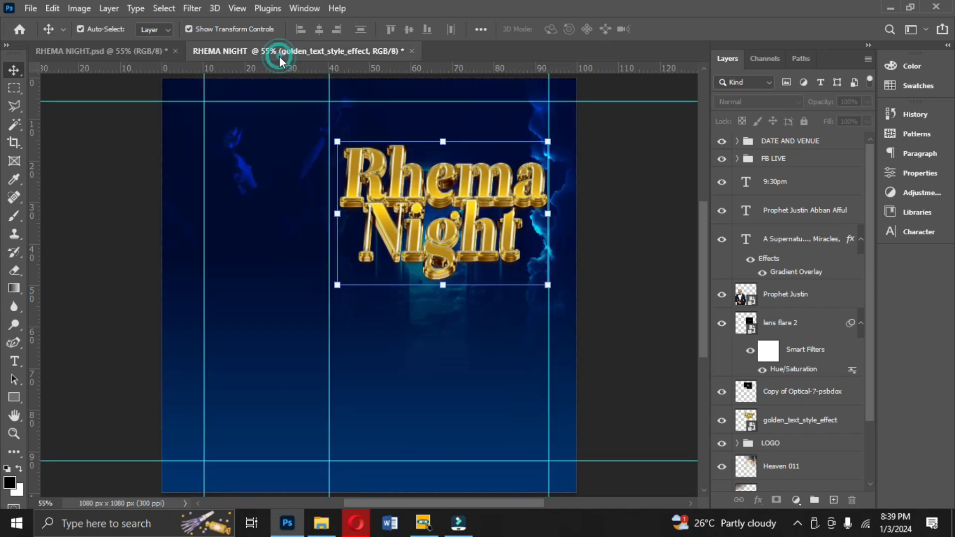
- Pick the Type tool and set the text colour to white, ffffff
left_click(16, 363)
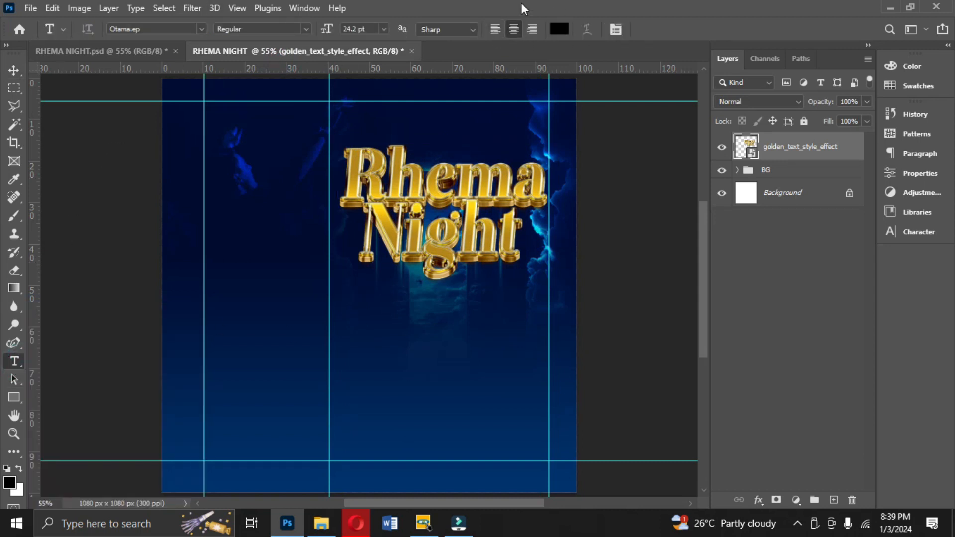
left_click(558, 29)
left_click(619, 147)
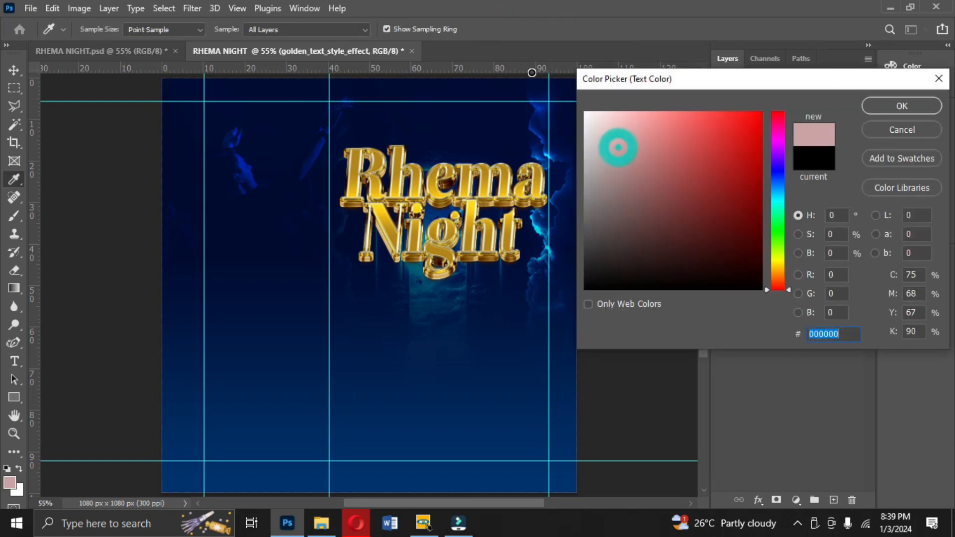
type("ffffff")
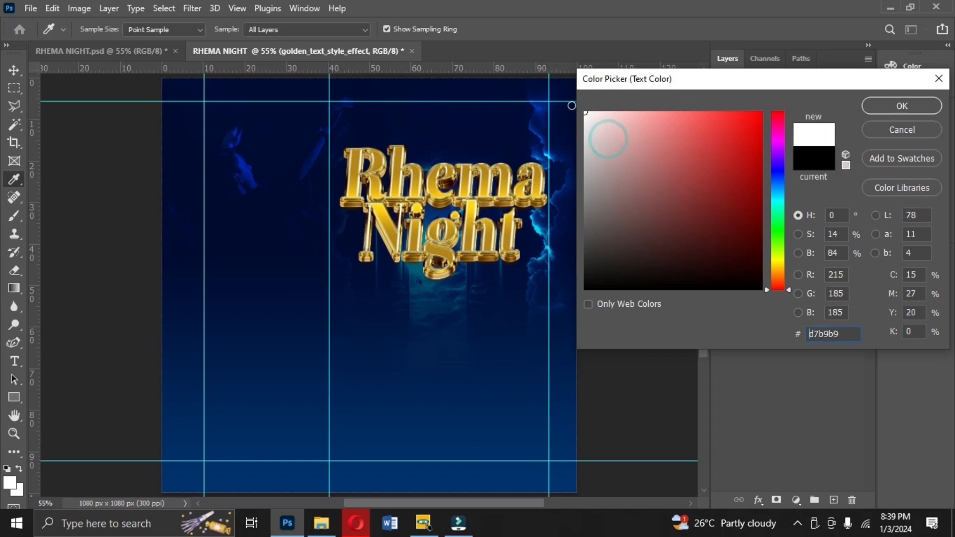
left_click(868, 107)
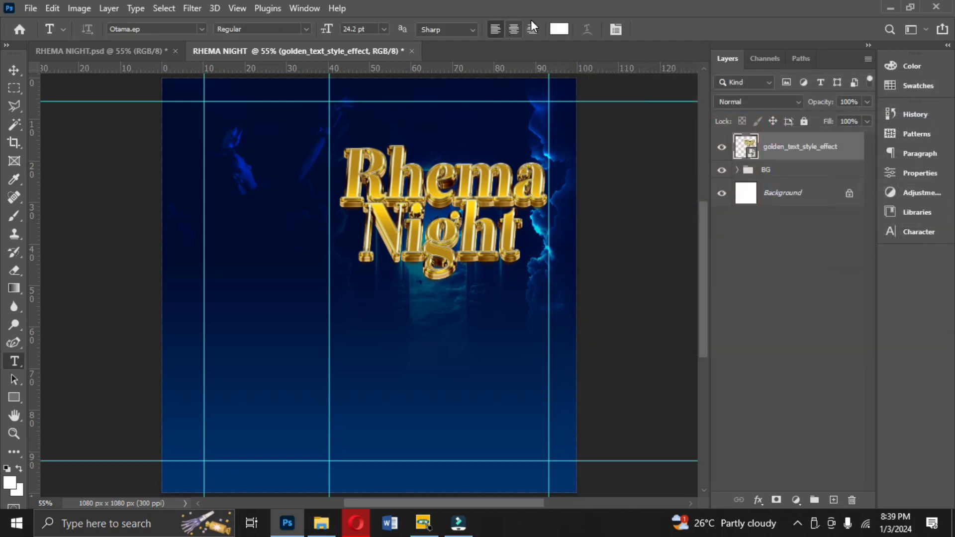
- Set the character options to Poppins Bold, 10 pt, tracking -50 and auto leading
left_click(926, 233)
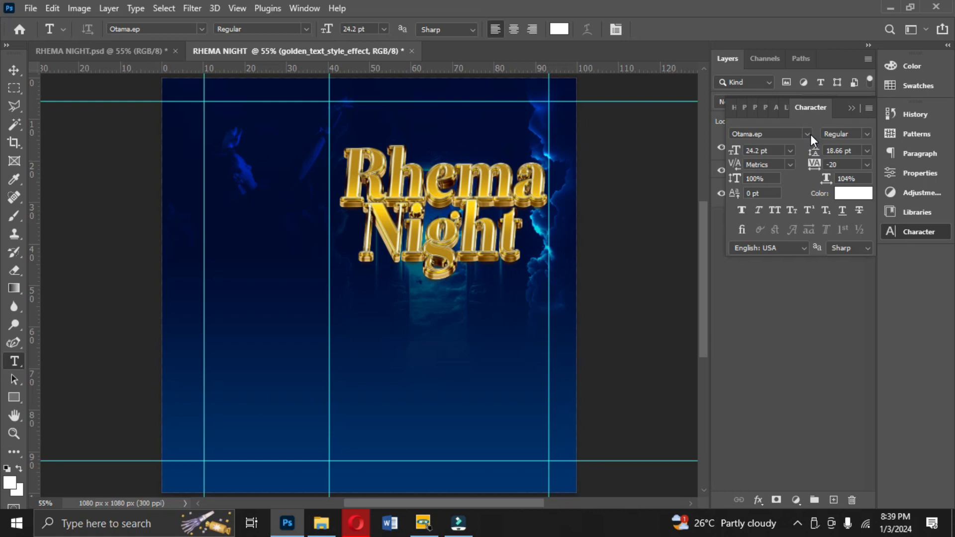
left_click(810, 134)
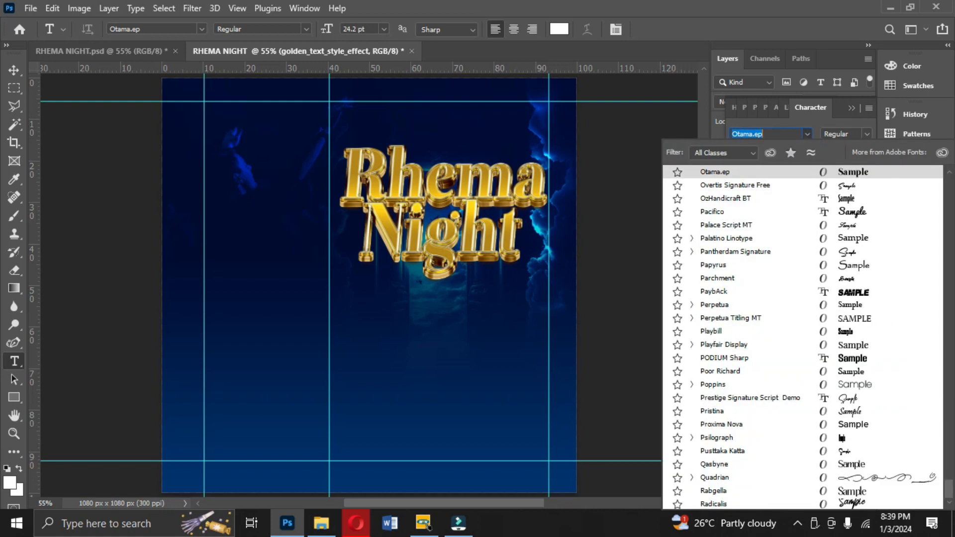
type("POPP")
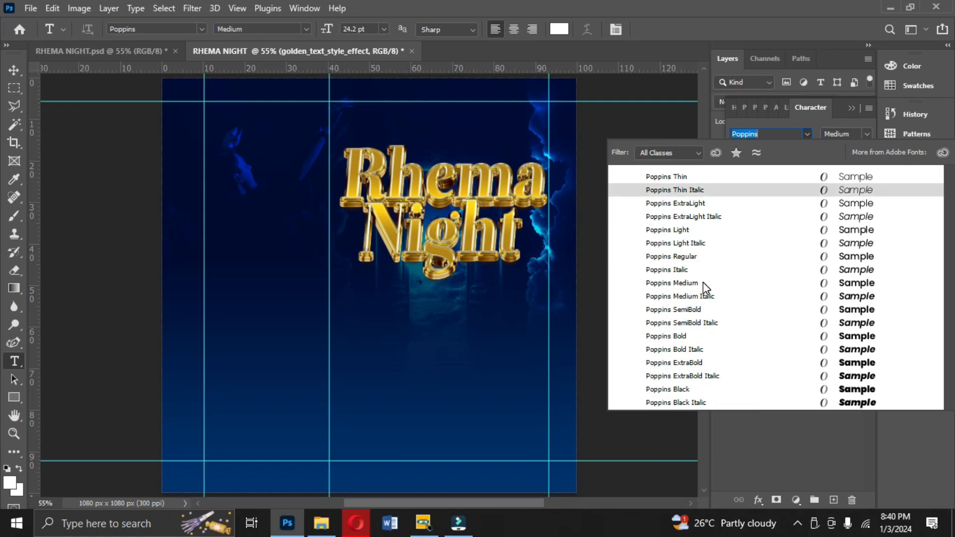
left_click(686, 337)
left_click(865, 164)
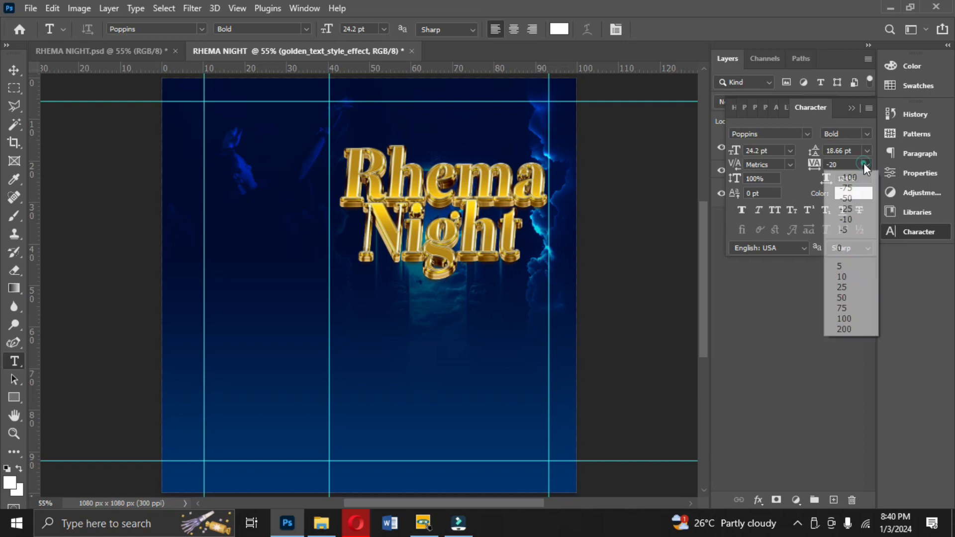
left_click(850, 201)
left_click(866, 151)
left_click(846, 163)
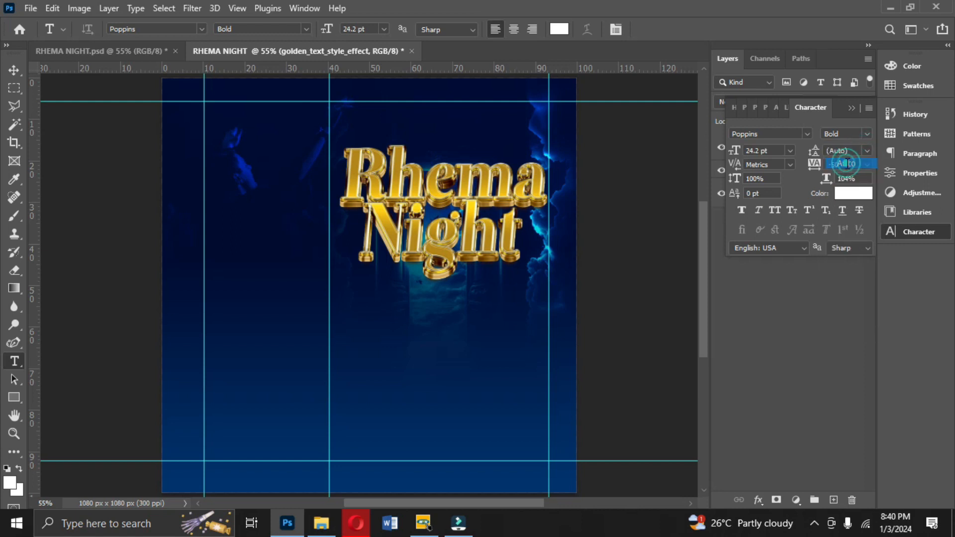
left_click(789, 150)
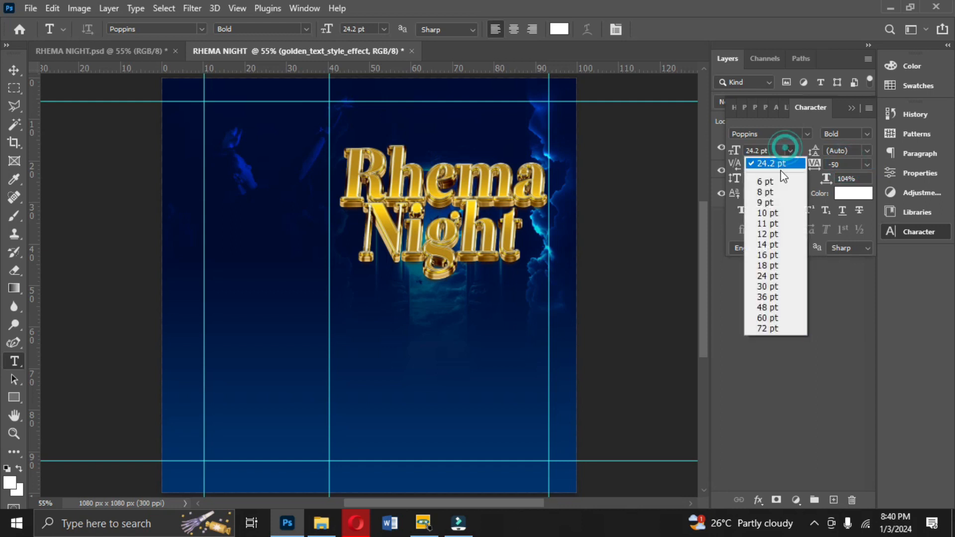
left_click(775, 213)
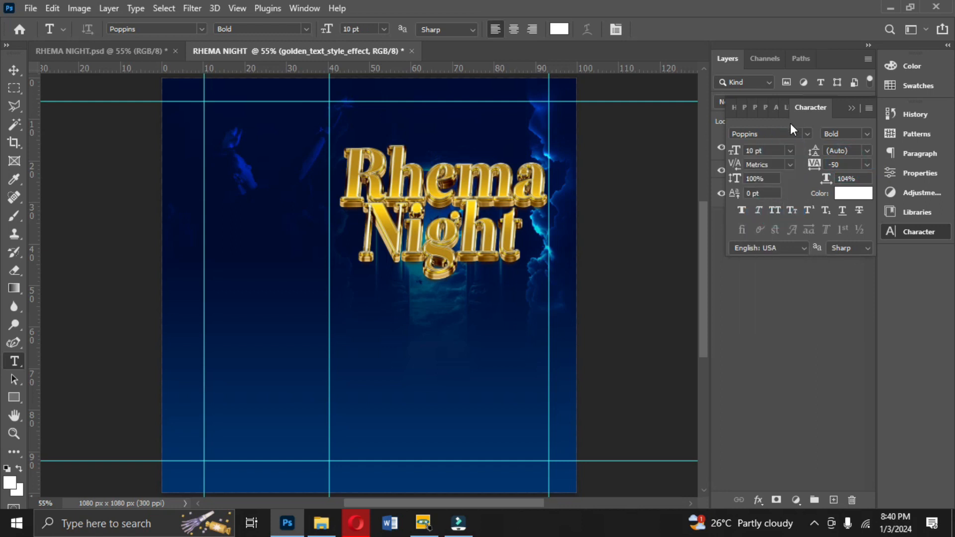
- Type the tagline "A supernatural Night of Prayers, Prophecies," and "Healing, Miracles, Signs & Wonders" on two lines below the title
left_click(371, 325)
type("A supernatural Night of")
type(" Pra")
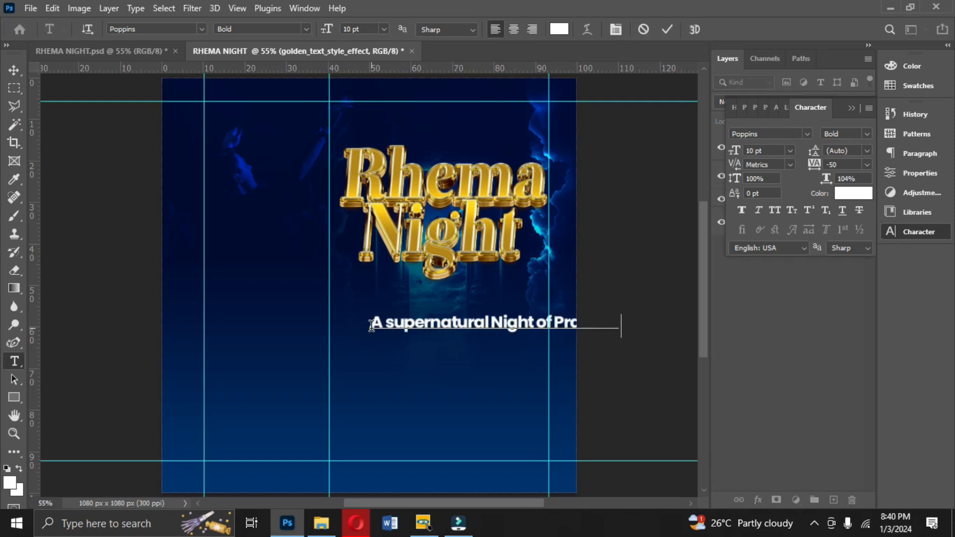
key("Return")
type("Healing, Miracles, Signs & Wonders")
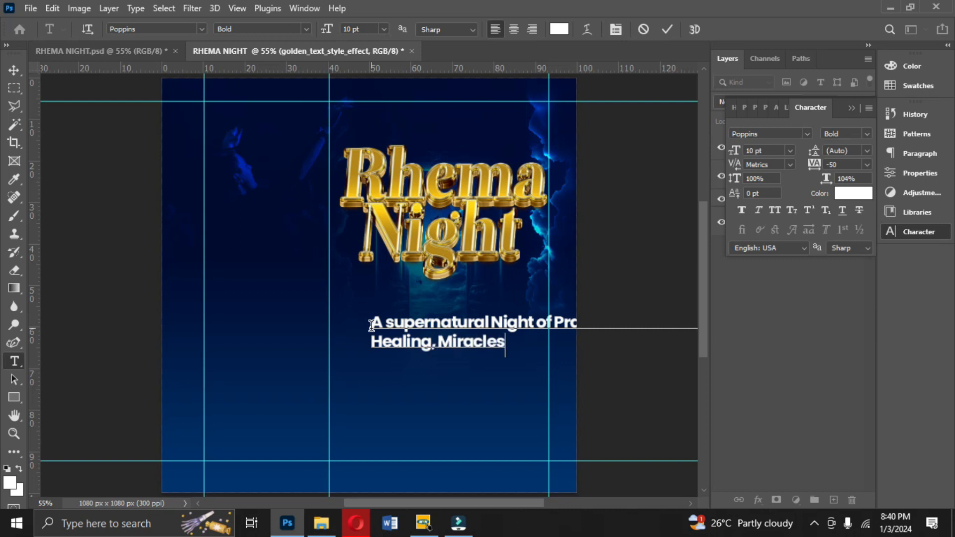
- Center-align the whole tagline text and commit it
left_click(475, 332)
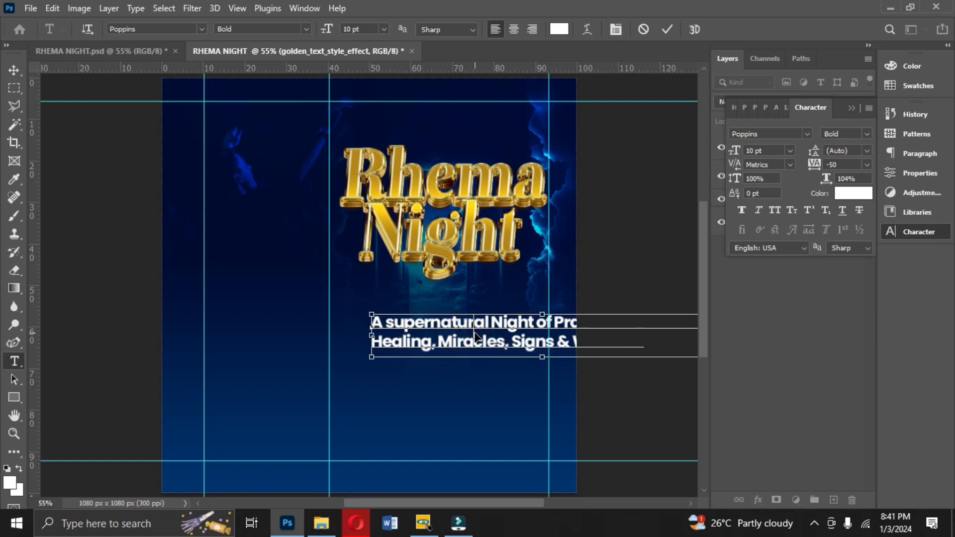
key("ctrl+a")
left_click(517, 31)
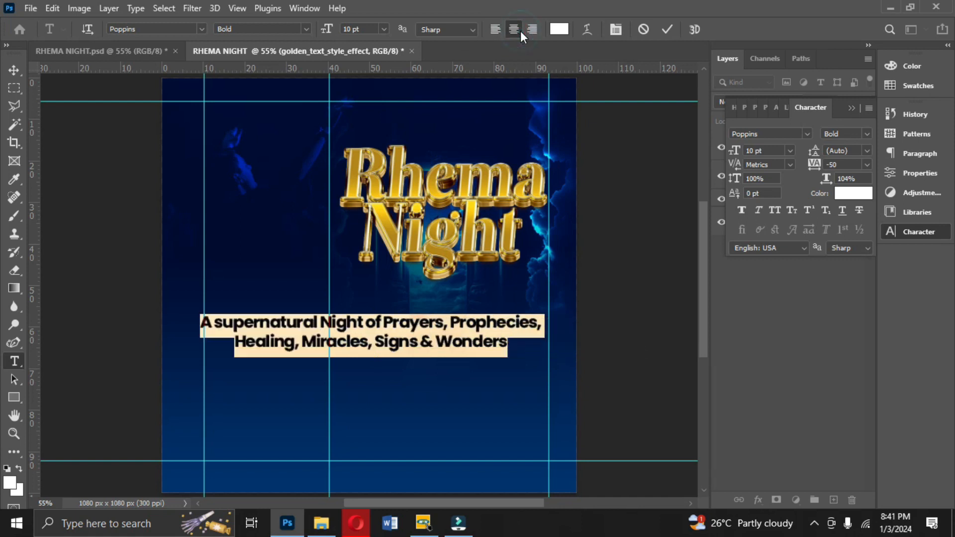
left_click(668, 29)
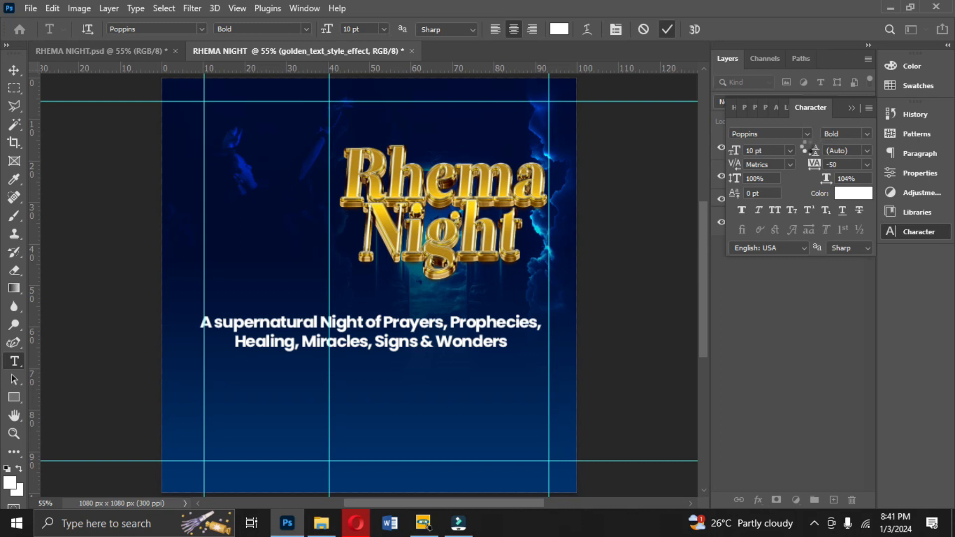
- Reduce the tagline to 6 pt and move it up just under the golden title
left_click(790, 151)
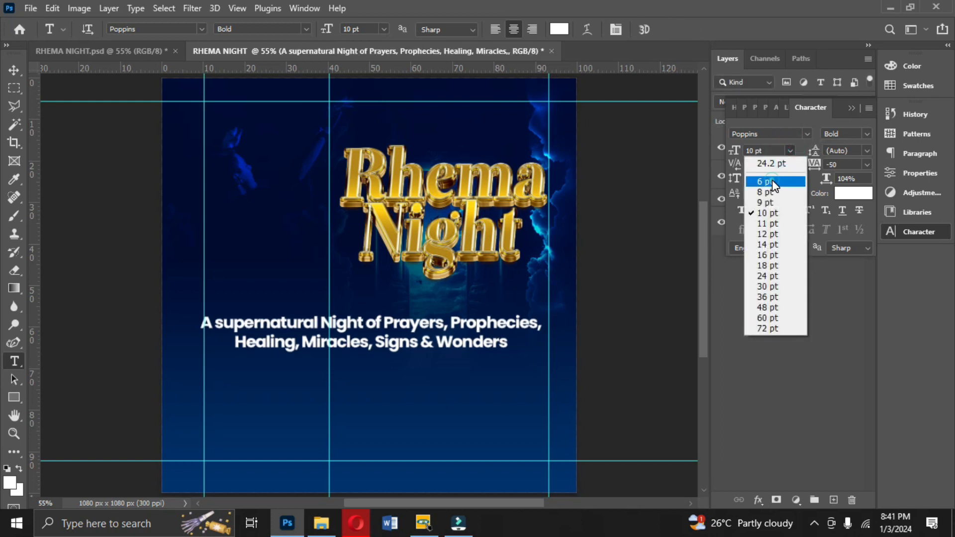
left_click(766, 161)
left_click(14, 69)
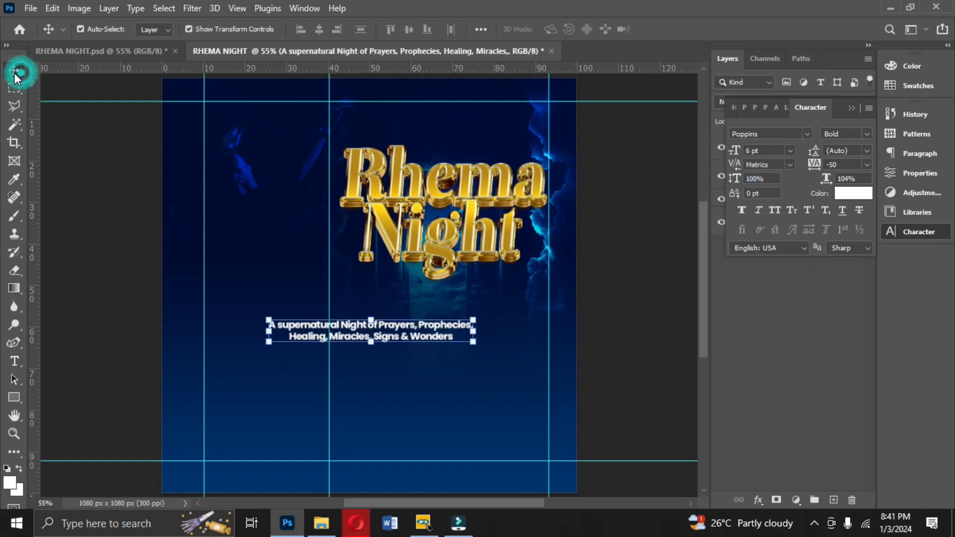
left_click_drag(417, 333, 478, 304)
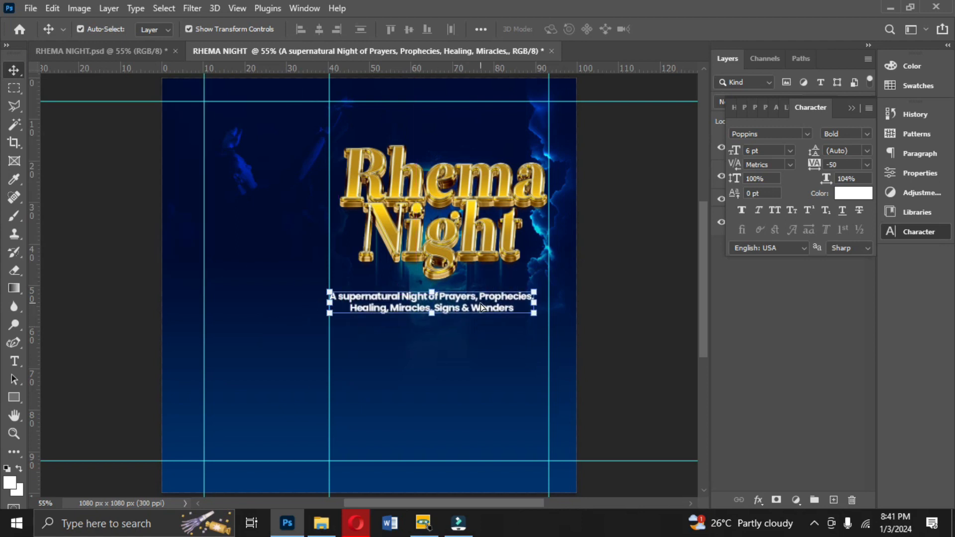
- Set the tagline's tracking to 0 and nudge it slightly up and right under the title
left_click(865, 166)
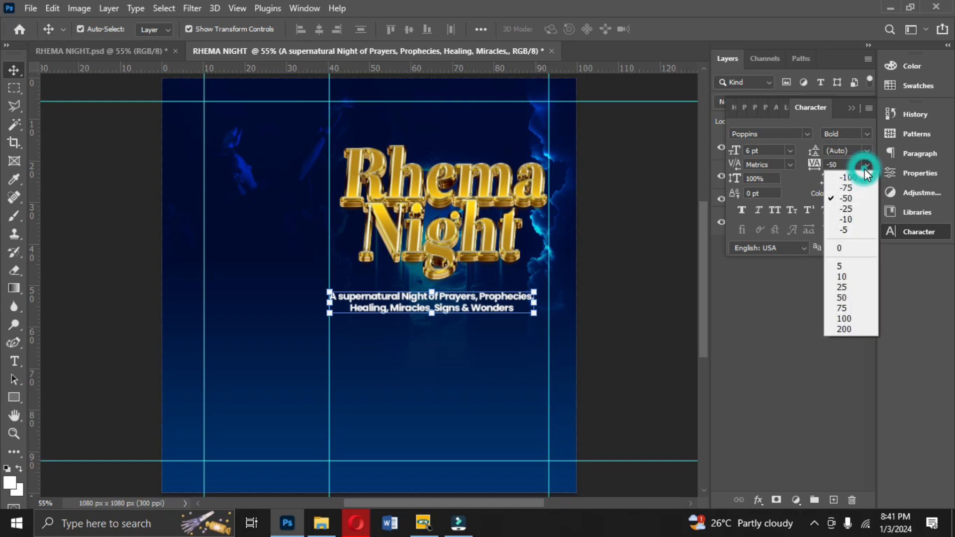
left_click(850, 211)
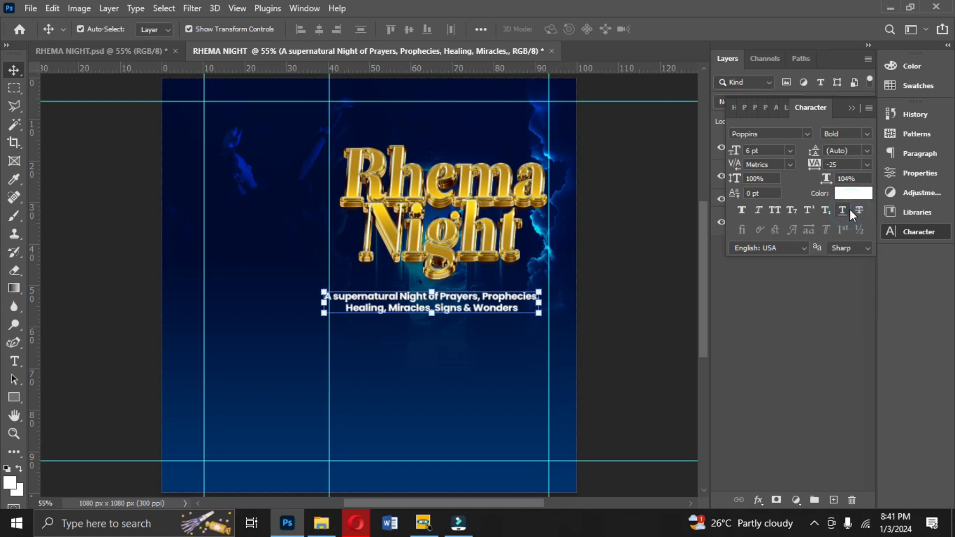
left_click(866, 164)
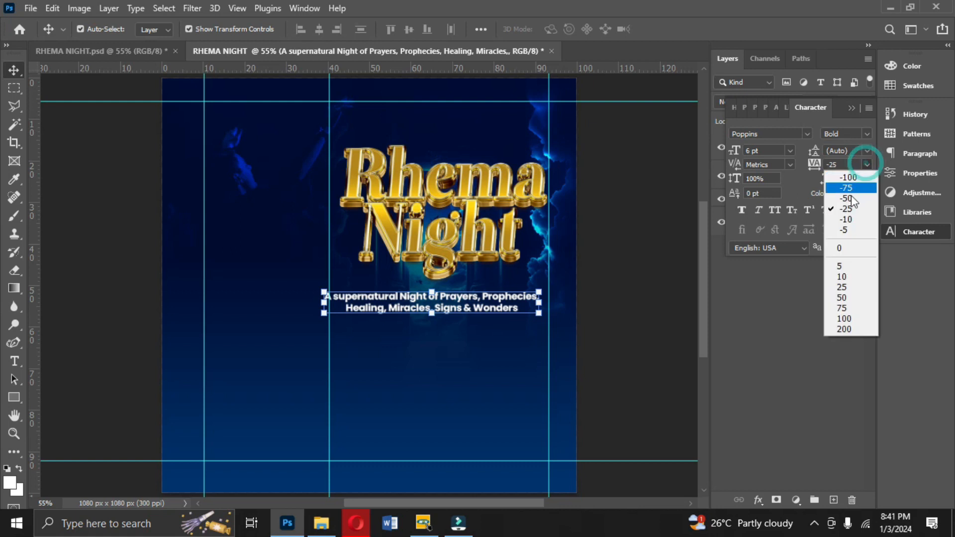
left_click(846, 247)
left_click_drag(496, 301, 506, 294)
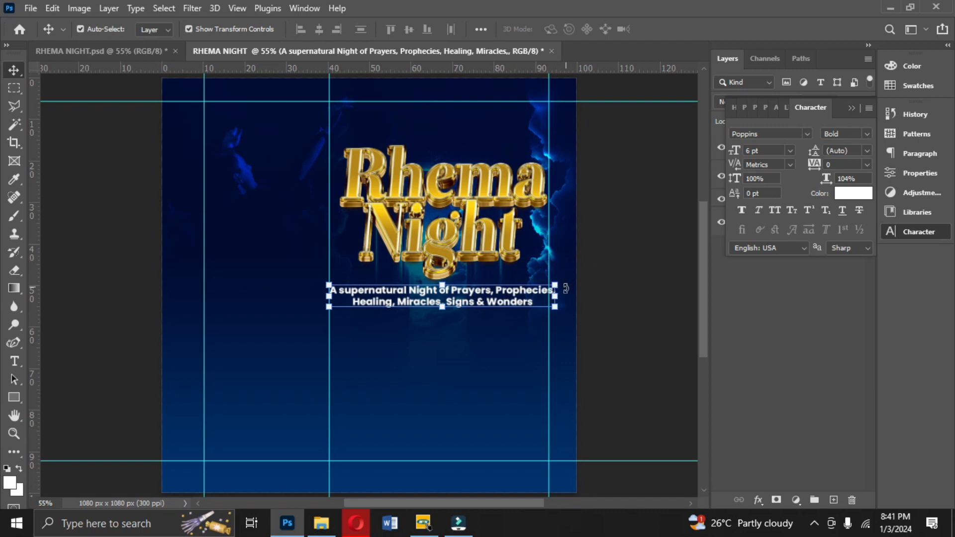
- Scale the tagline down to about 91% and move the left vertical guide to its new left edge
mouse_move(557, 297)
left_mouse_down()
mouse_move(515, 295)
mouse_move(538, 295)
left_mouse_up()
left_click_drag(515, 296, 526, 295)
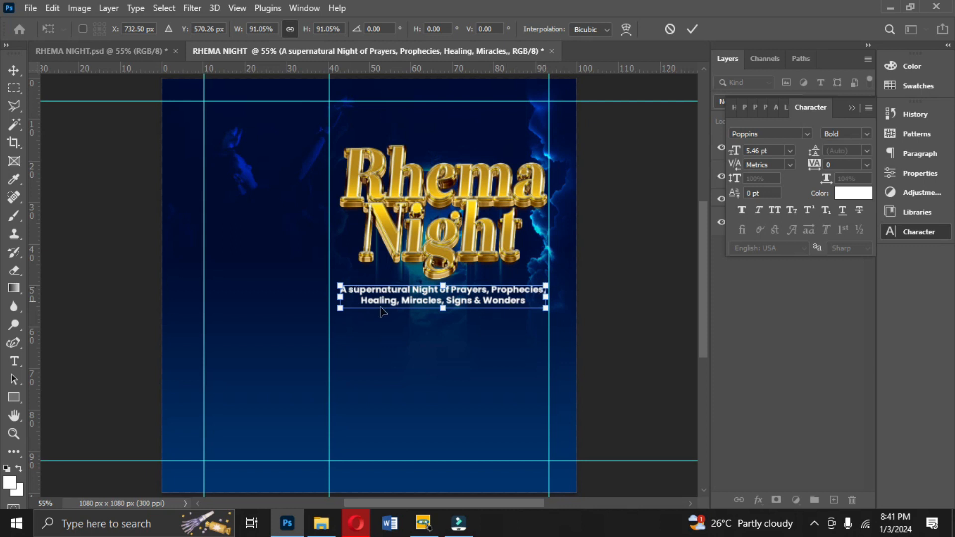
key("Return")
left_click_drag(330, 258, 340, 259)
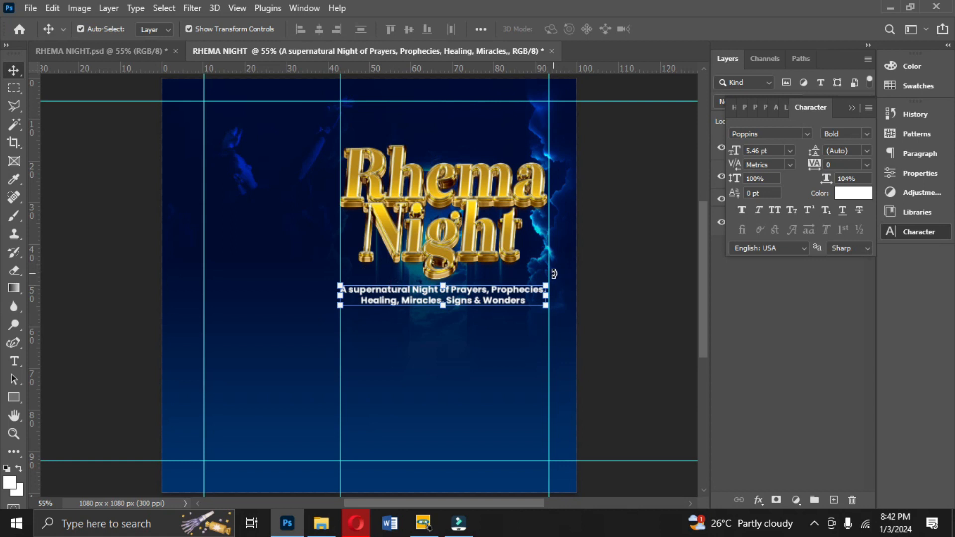
- Change the tagline's font style to Bold Italic
left_click(866, 135)
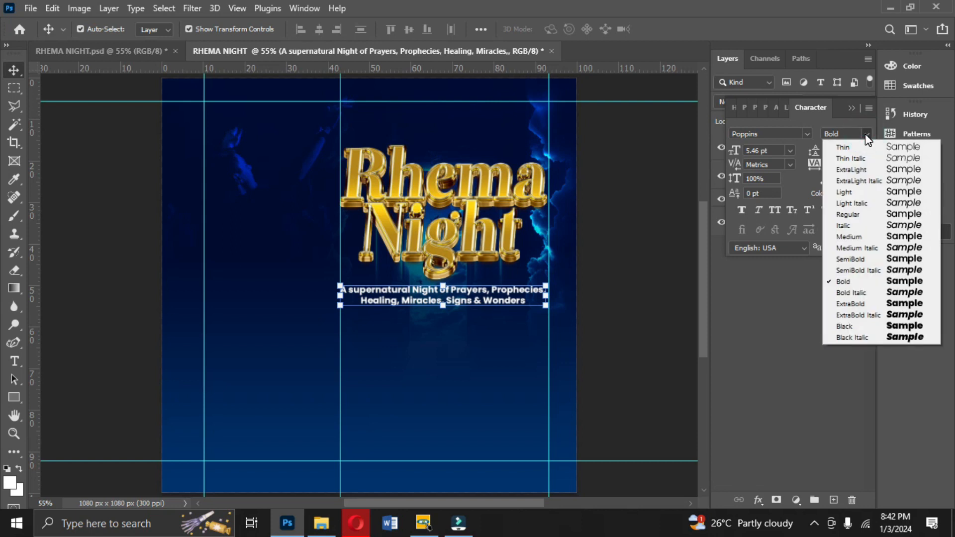
left_click(852, 294)
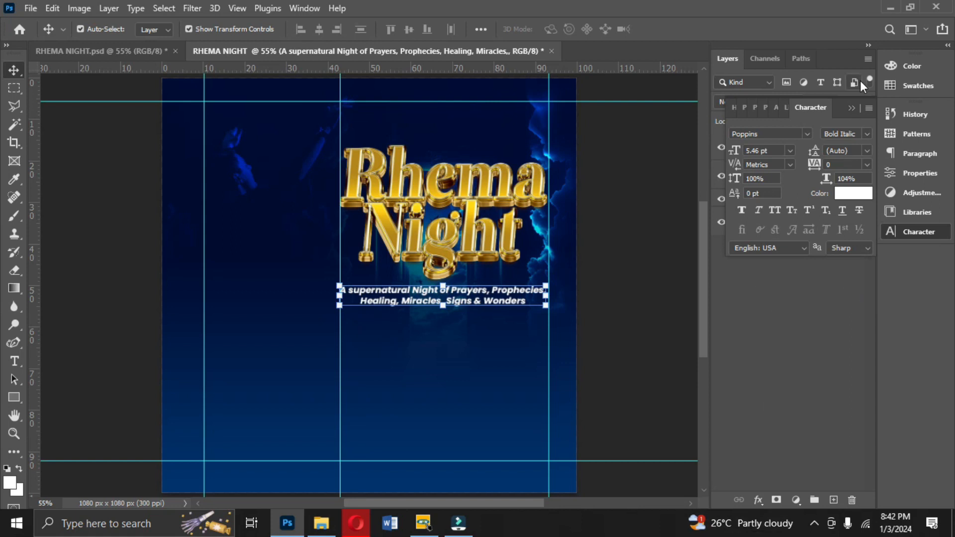
left_click(851, 107)
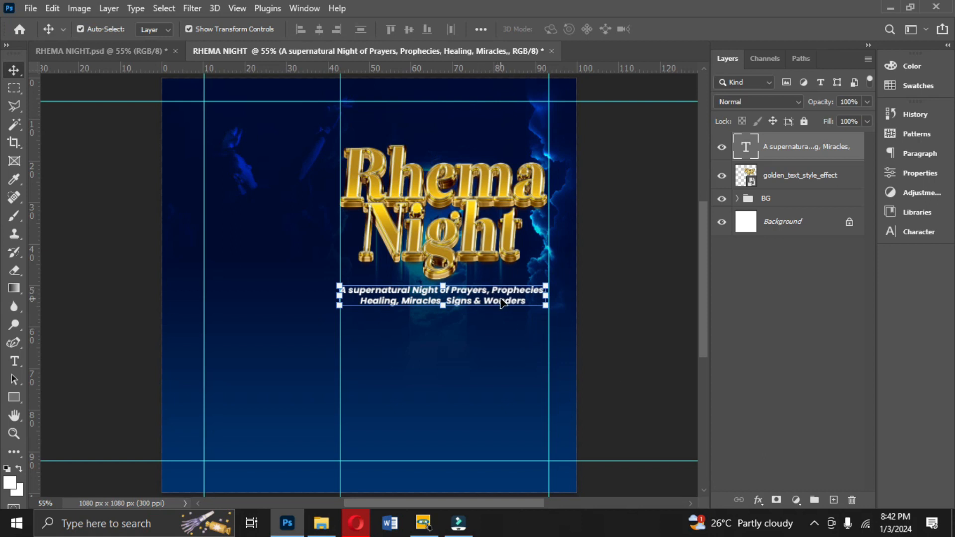
- Duplicate the tagline lower down and replace the copy's text with the guest speaker's name in capitals
left_click_drag(501, 302, 494, 343)
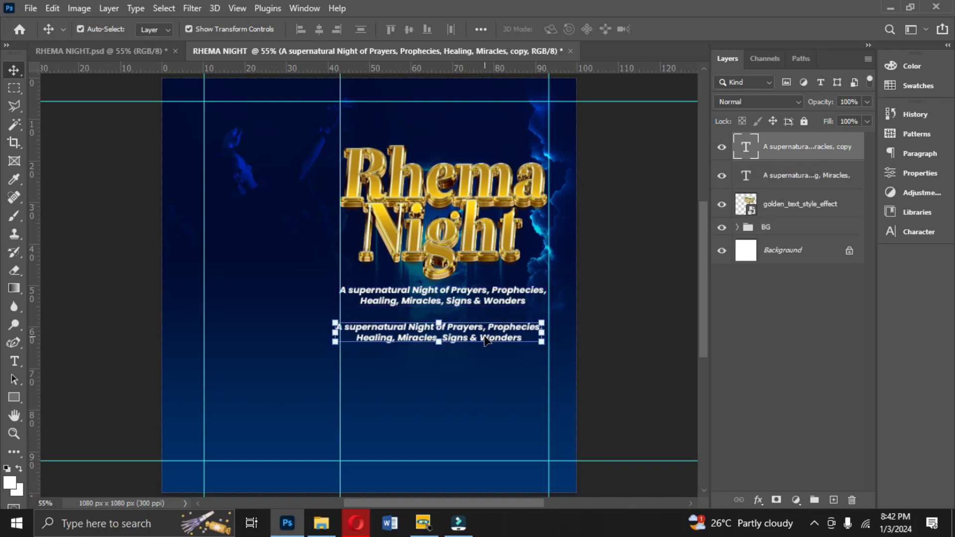
double_click(485, 340)
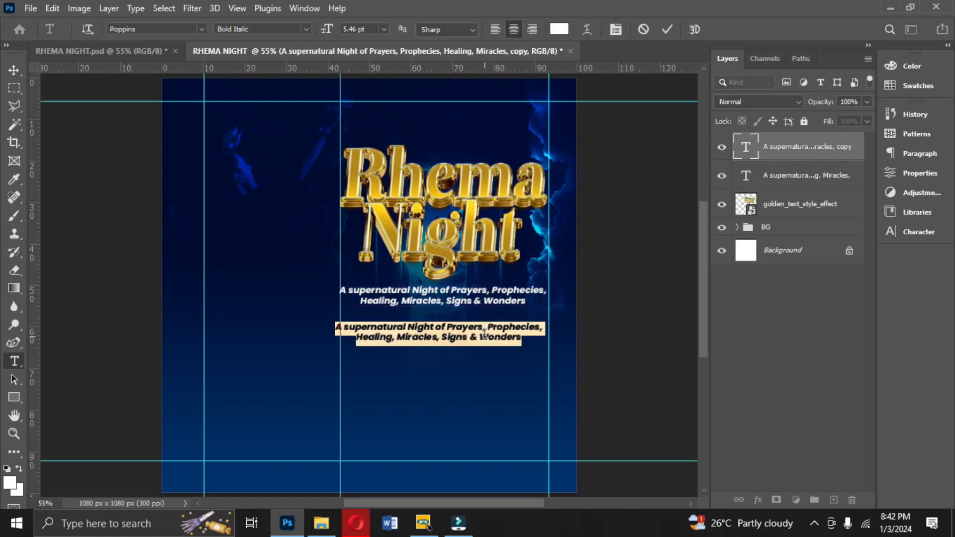
type("a")
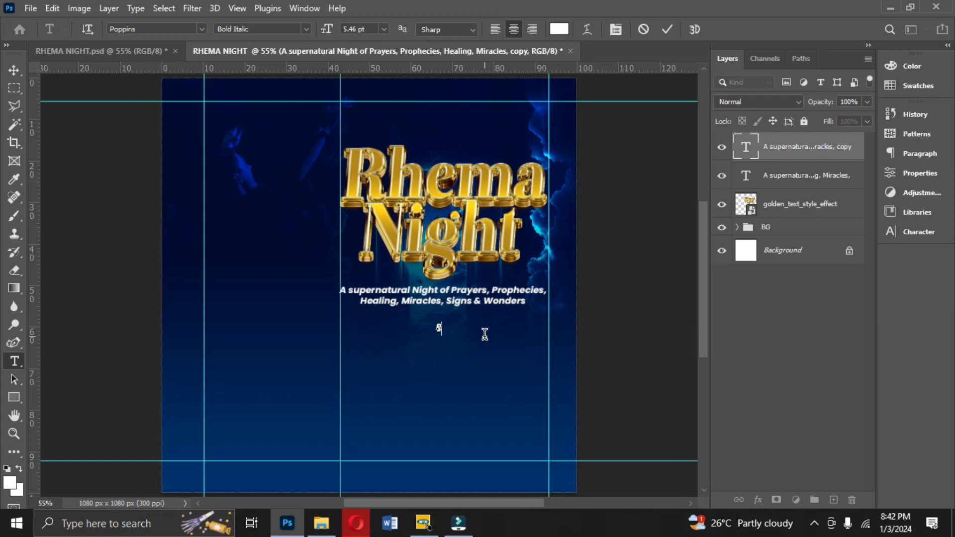
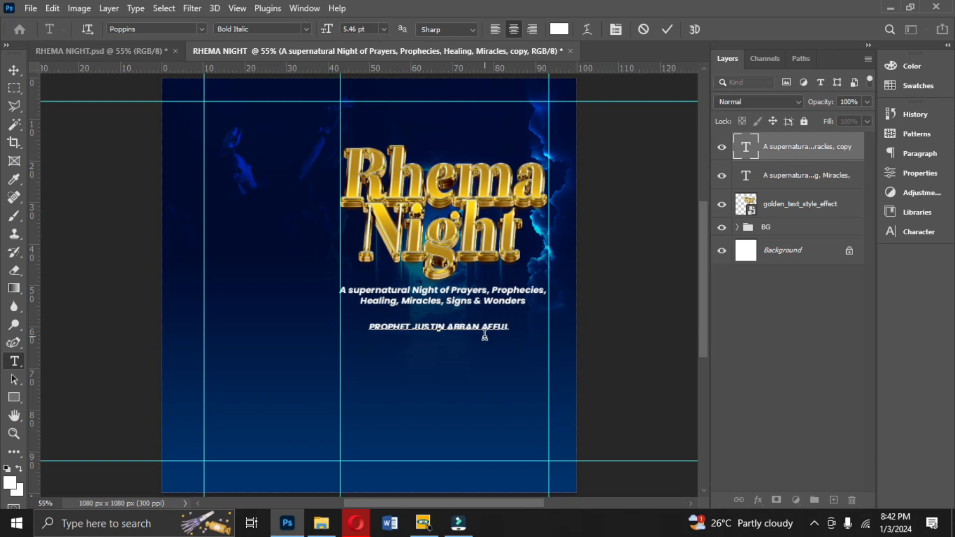
left_click(668, 28)
key("v")
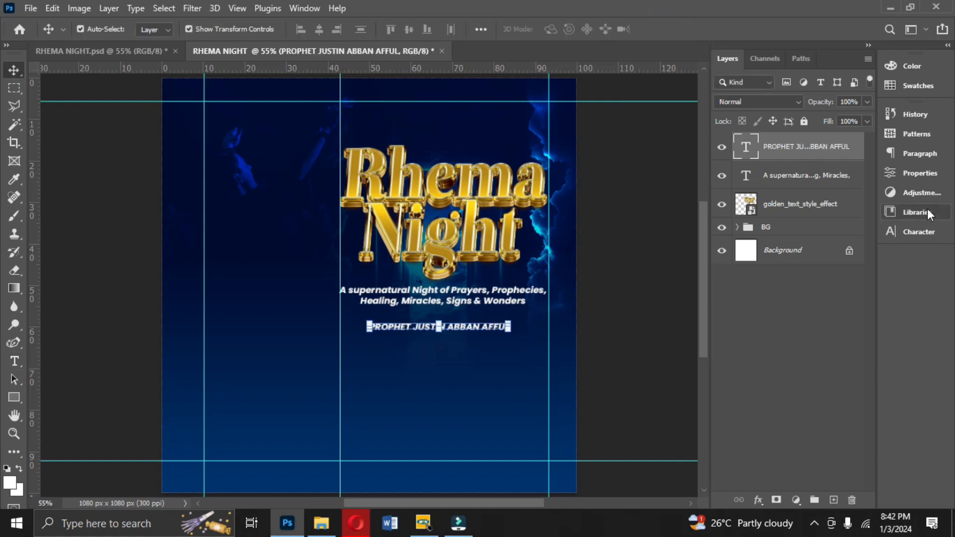
- Set the speaker name line's font size to 5 pt
left_click(919, 233)
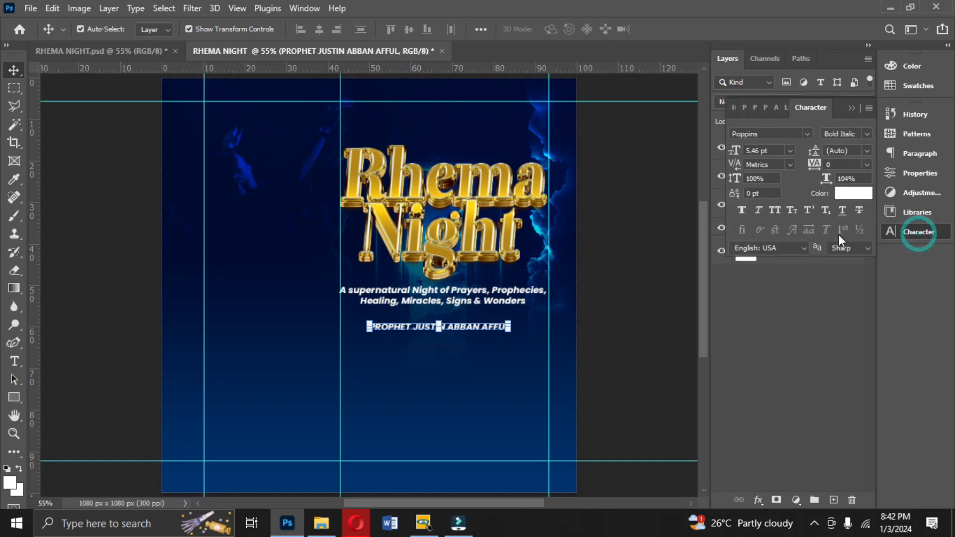
left_click(775, 150)
type("5")
key("Return")
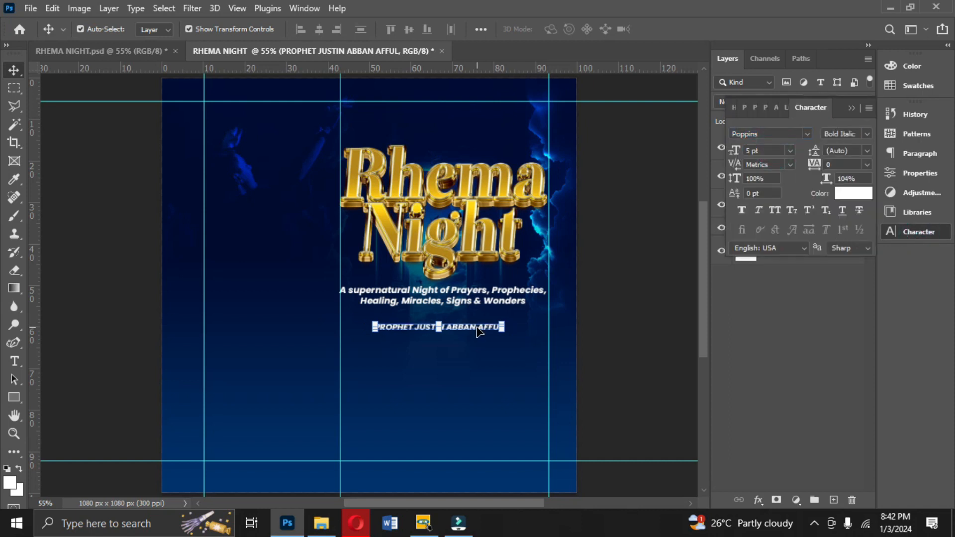
- Duplicate the name line lower down and change the copy's text to "With"
left_click_drag(477, 332, 476, 364)
double_click(475, 357)
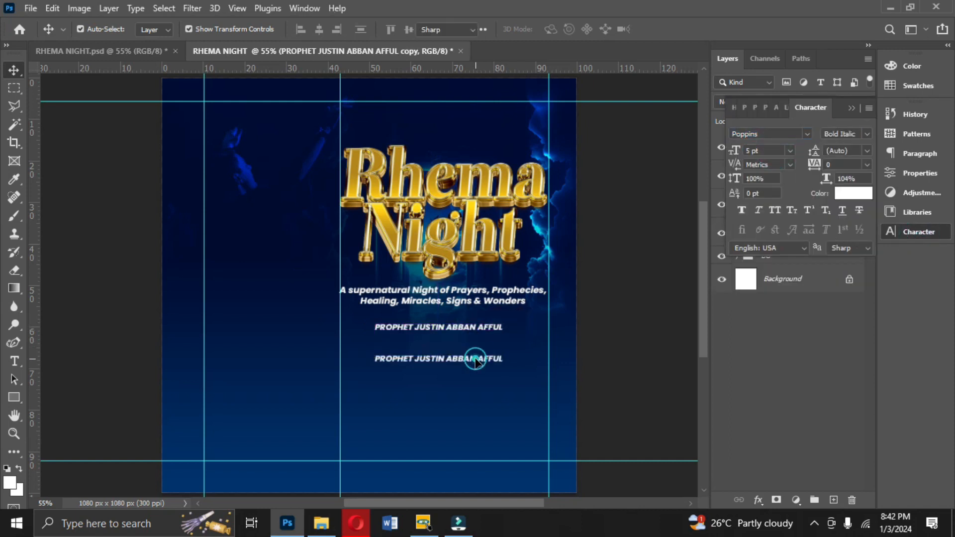
type("With")
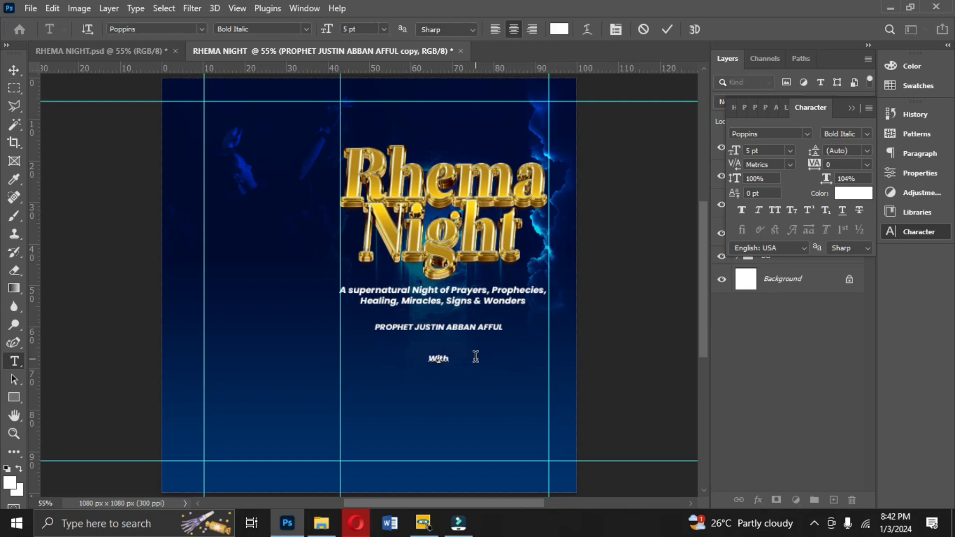
left_click(664, 31)
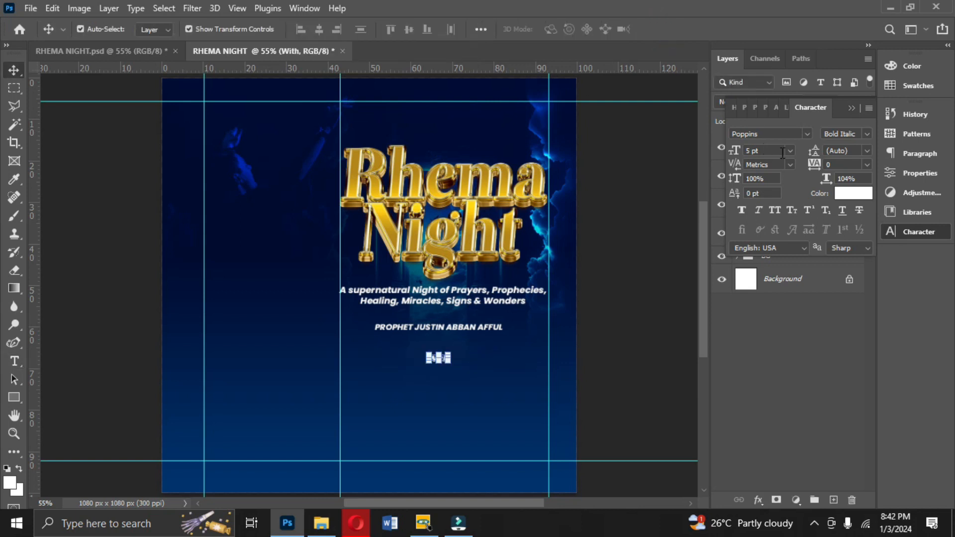
- Set the "With" text's font to Taken by Vultures Alternates at 16 pt and place it just above the name
left_click(807, 134)
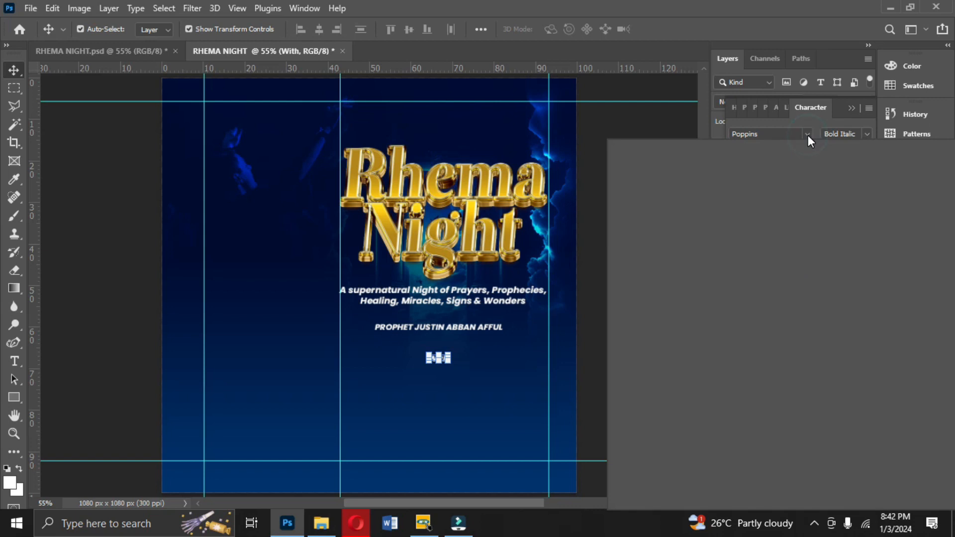
type("taken by Vultures...")
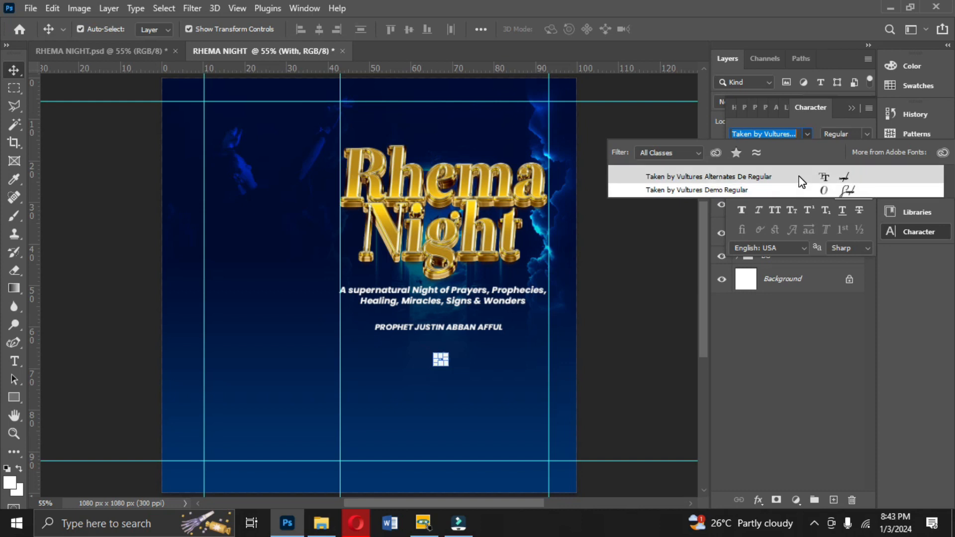
left_click(799, 177)
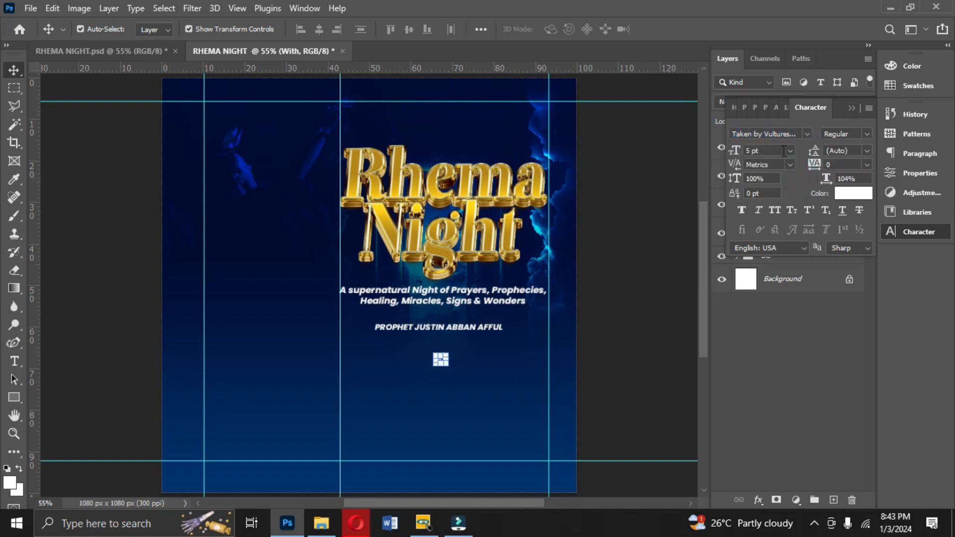
left_click(789, 149)
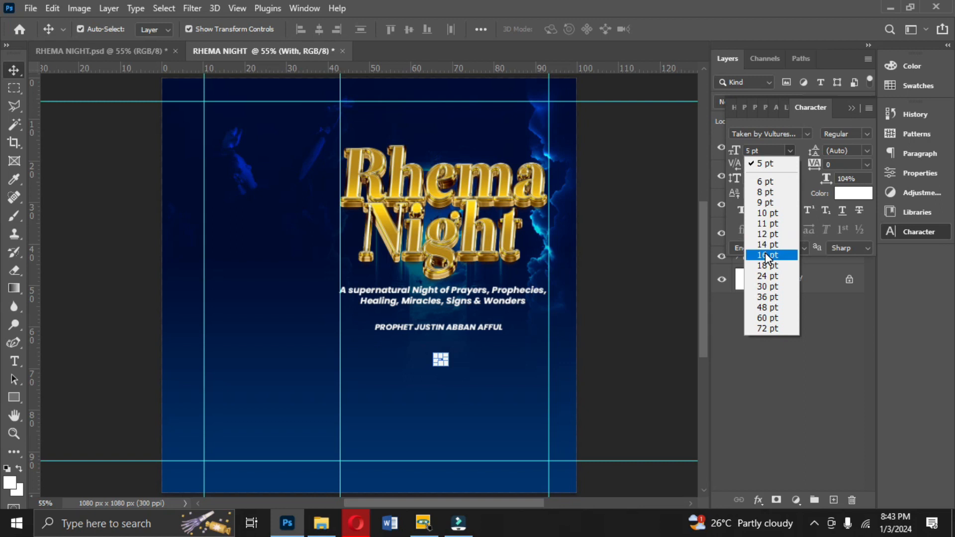
left_click(766, 254)
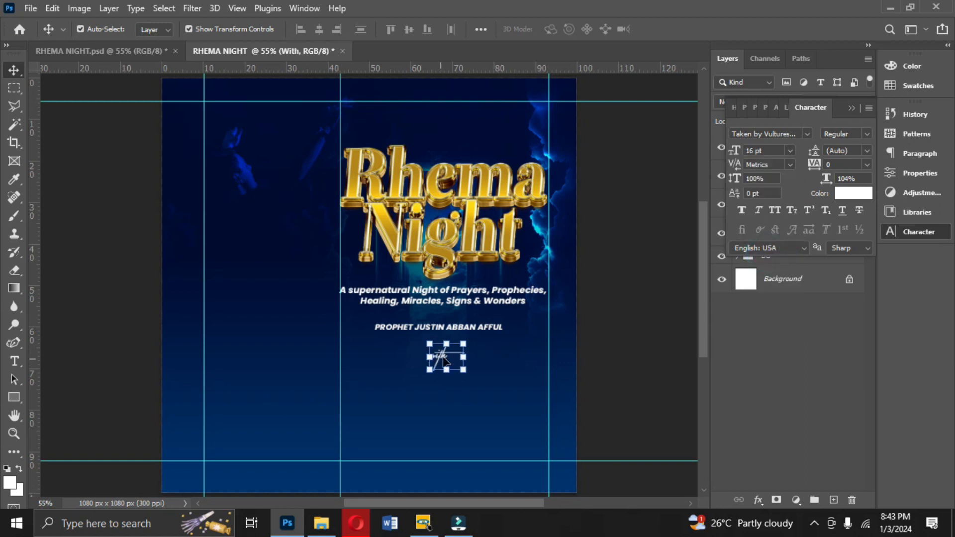
left_click_drag(448, 362, 431, 330)
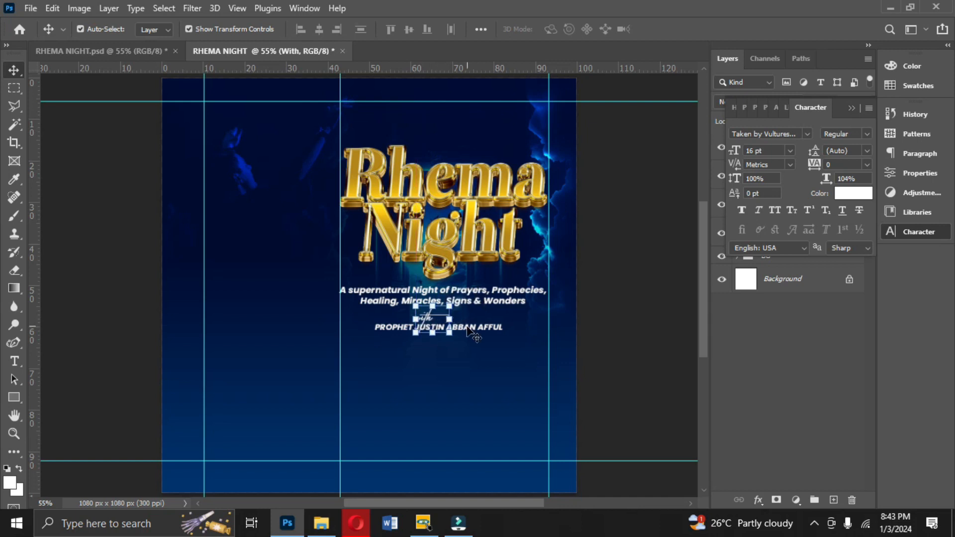
- Duplicate the name line further down and replace its text with "FRIDAY 5TH" and "JANUARY, 2024" on two lines
left_click_drag(429, 327, 487, 371)
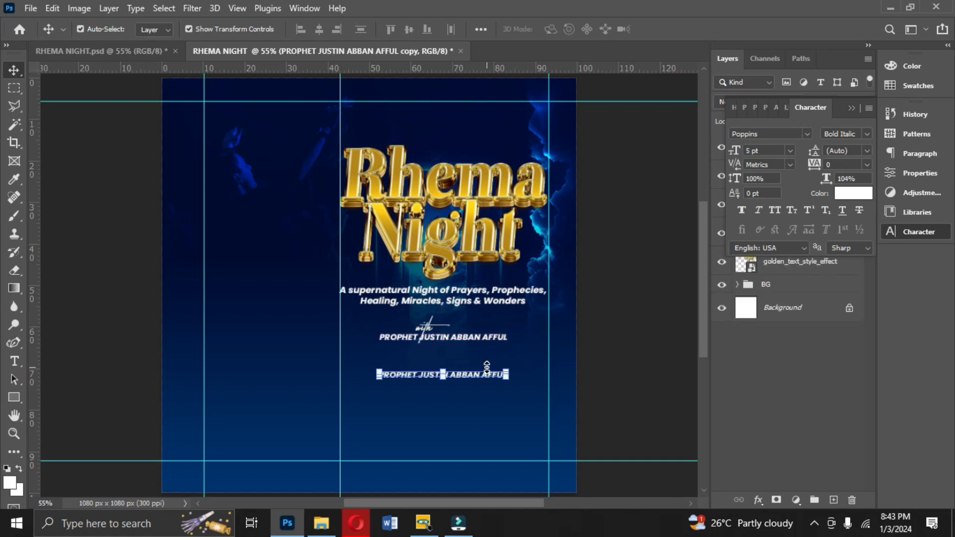
left_click(486, 367)
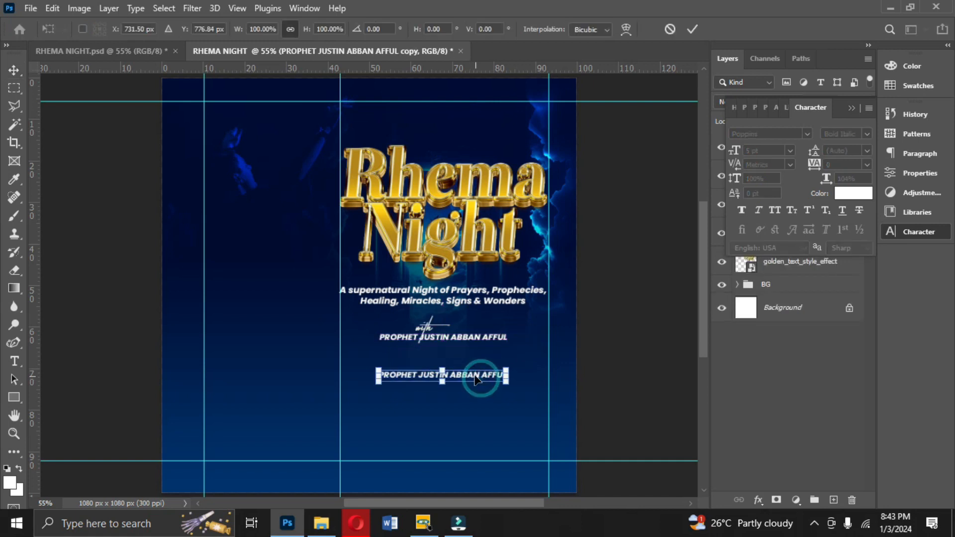
key("Return")
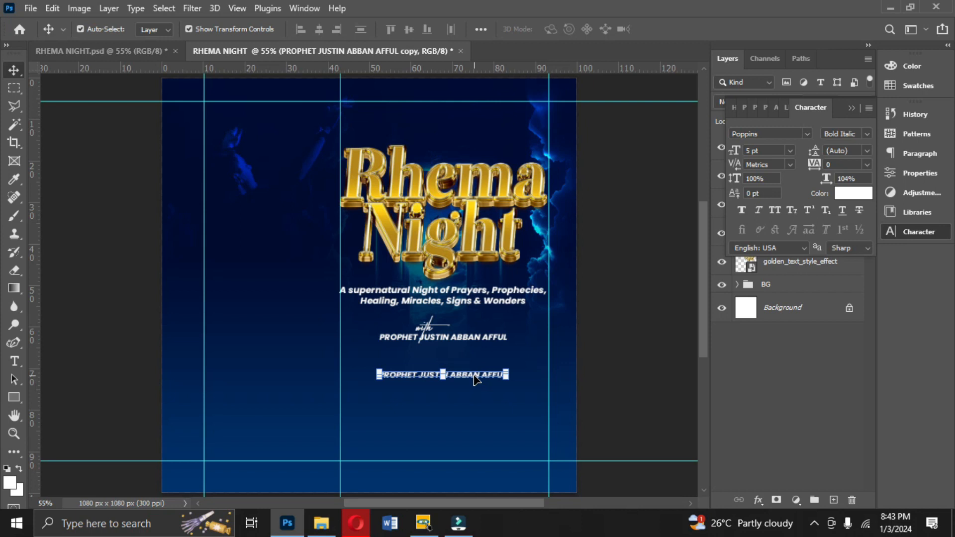
key("ctrl")
key("ctrl+plus")
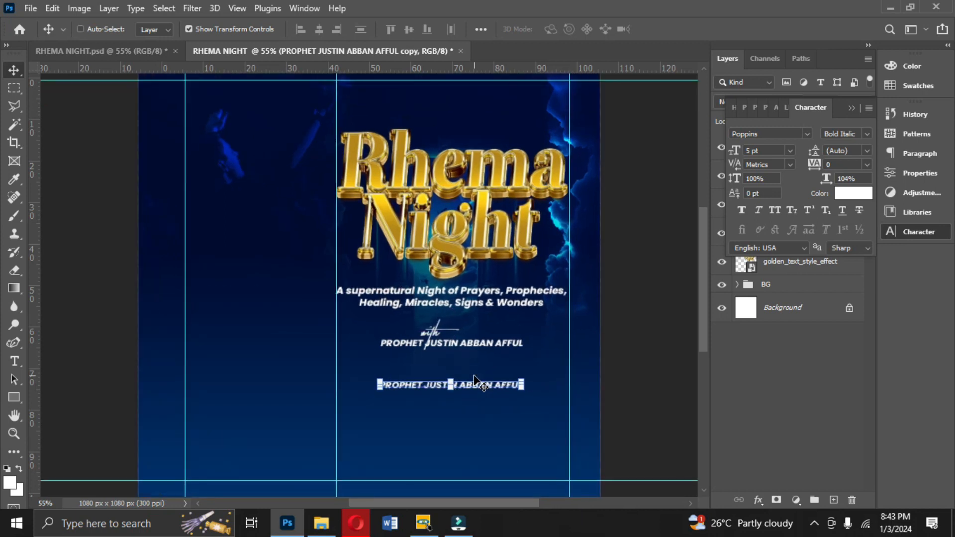
double_click(492, 395)
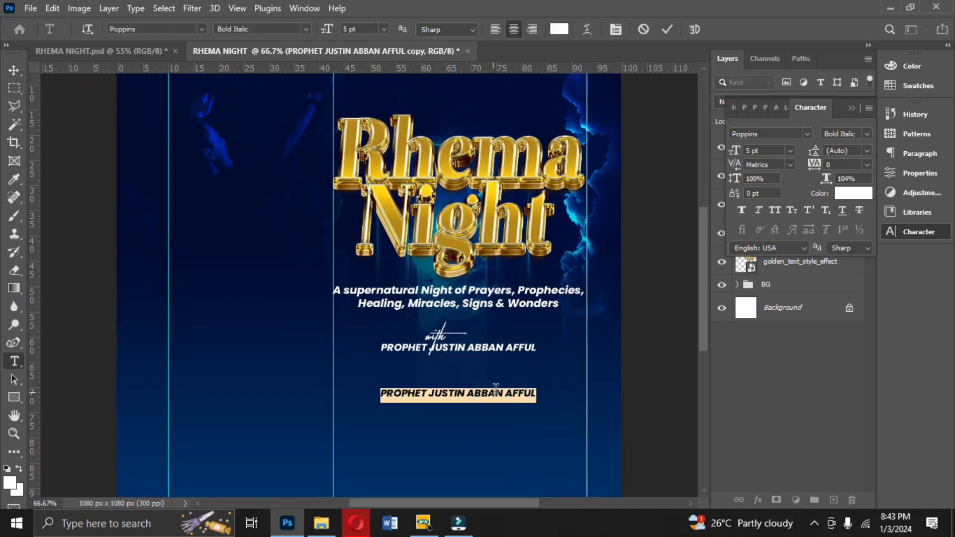
type("FRIDAY")
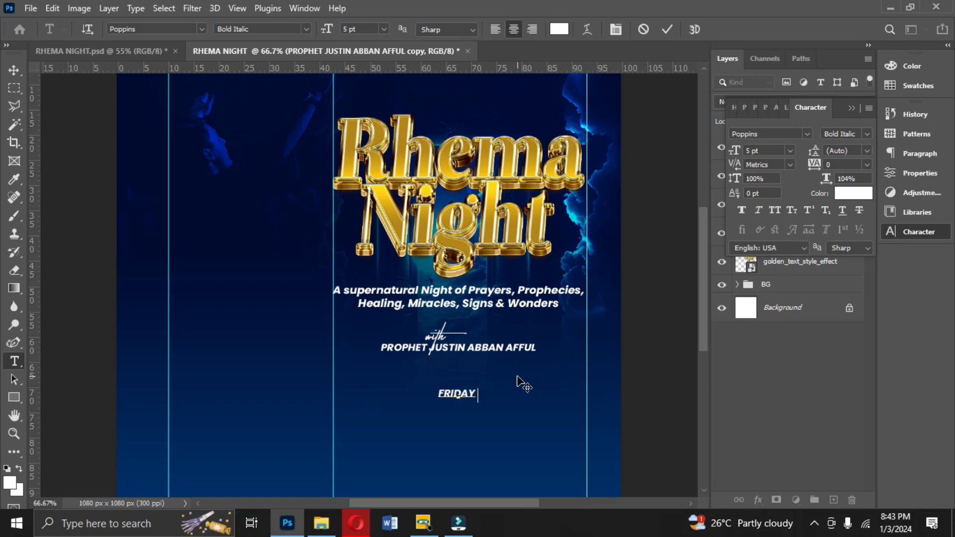
type(" 5TH")
key("Return")
type("JANUARY, 2024")
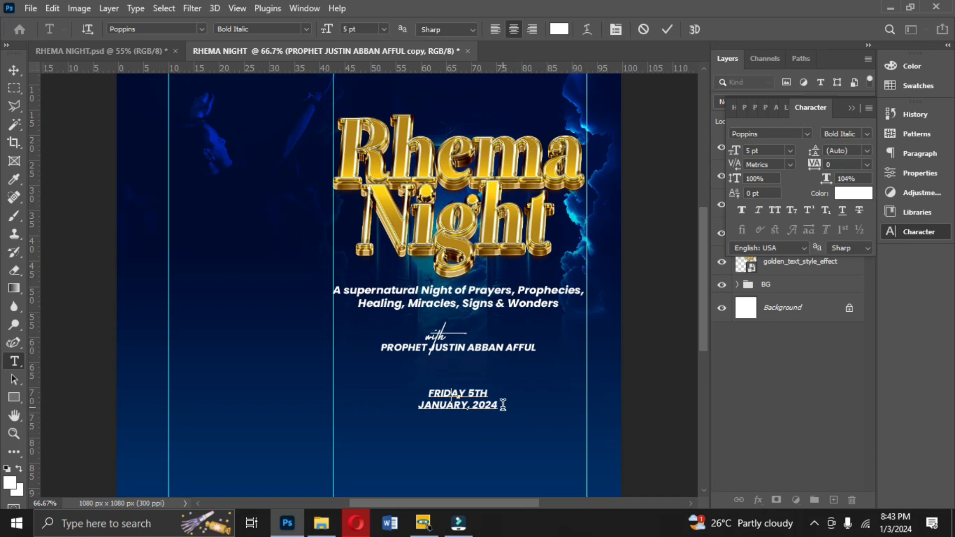
- Left-align the date text and commit it
left_click_drag(503, 404, 350, 377)
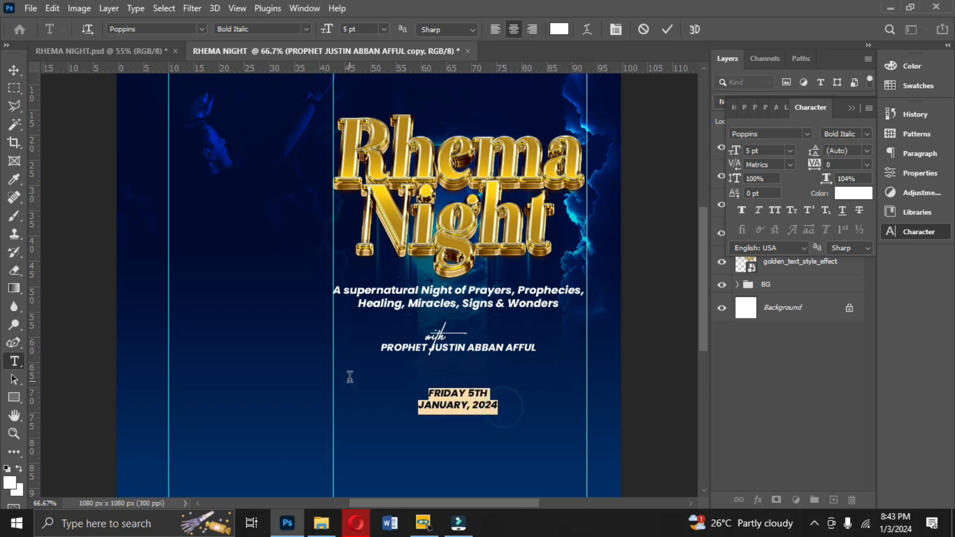
left_click(495, 30)
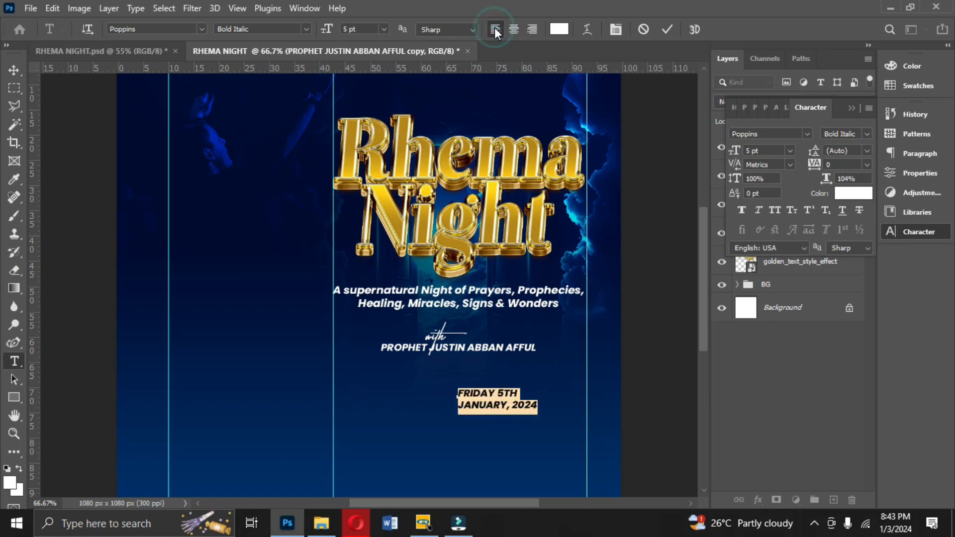
left_click(668, 31)
key("v")
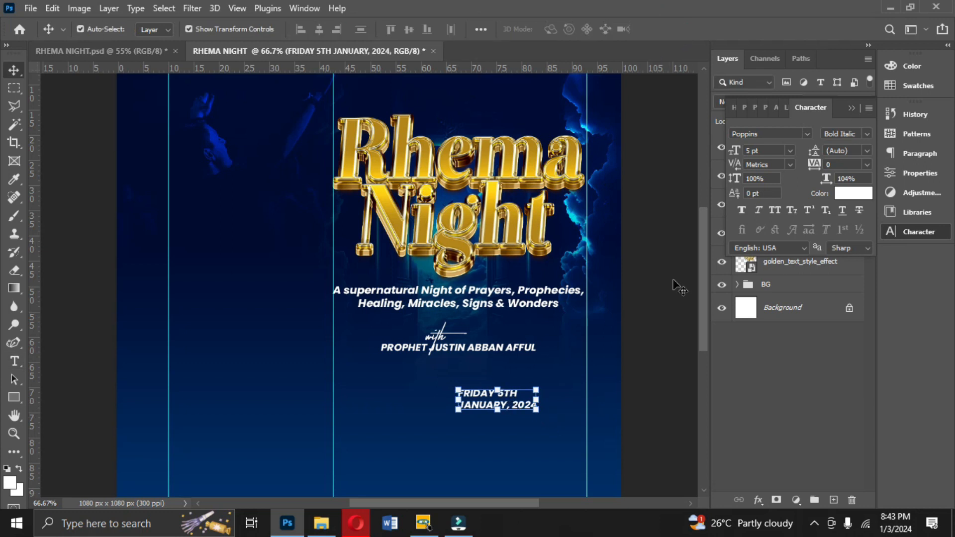
- Set the date text to 8 pt and move it left below the speaker's name
left_click(789, 151)
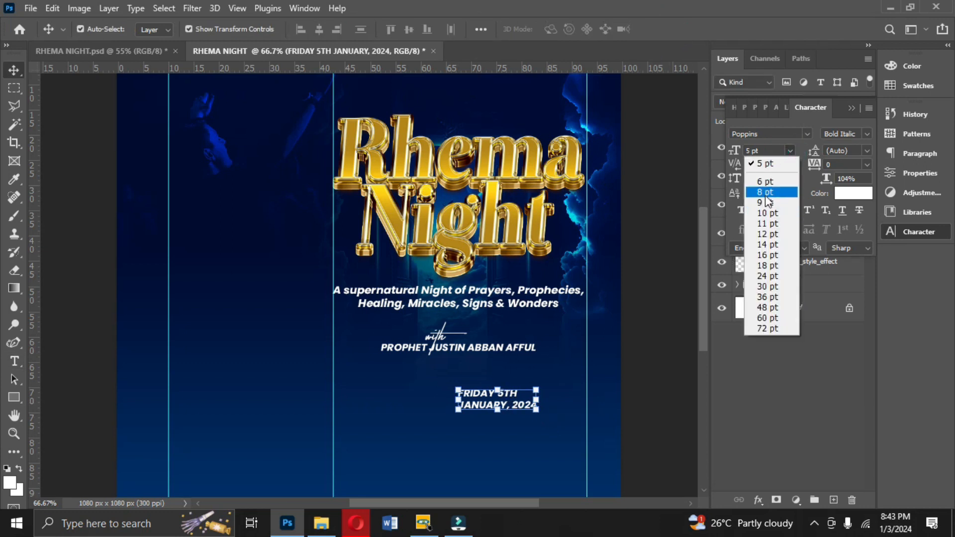
left_click(769, 193)
left_click_drag(539, 398, 450, 402)
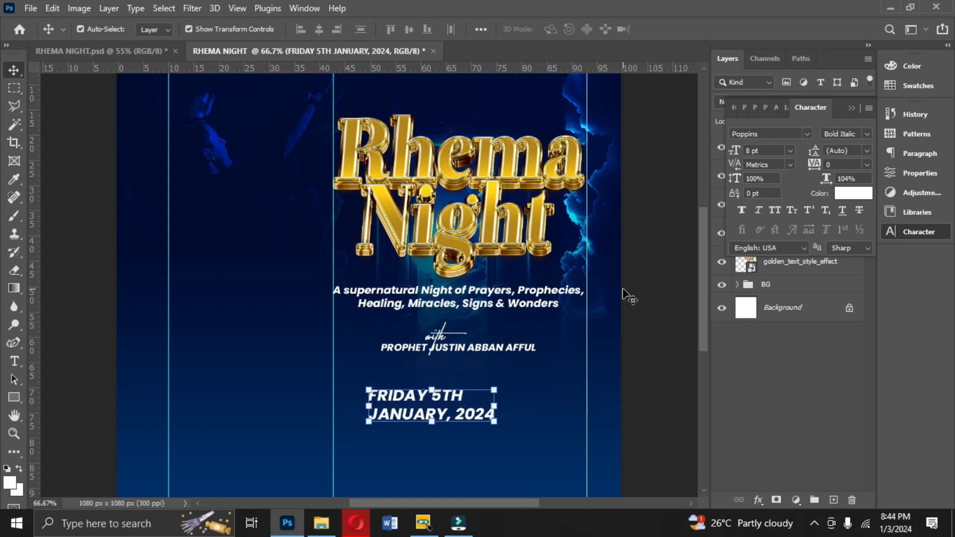
- Set the date text's font style to Black Italic and nudge it slightly up and right
left_click(866, 134)
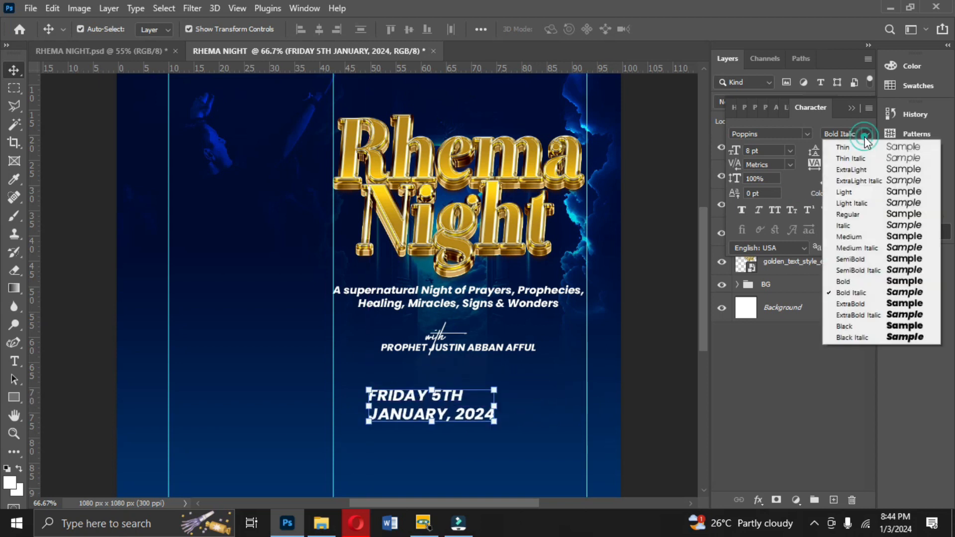
left_click(854, 338)
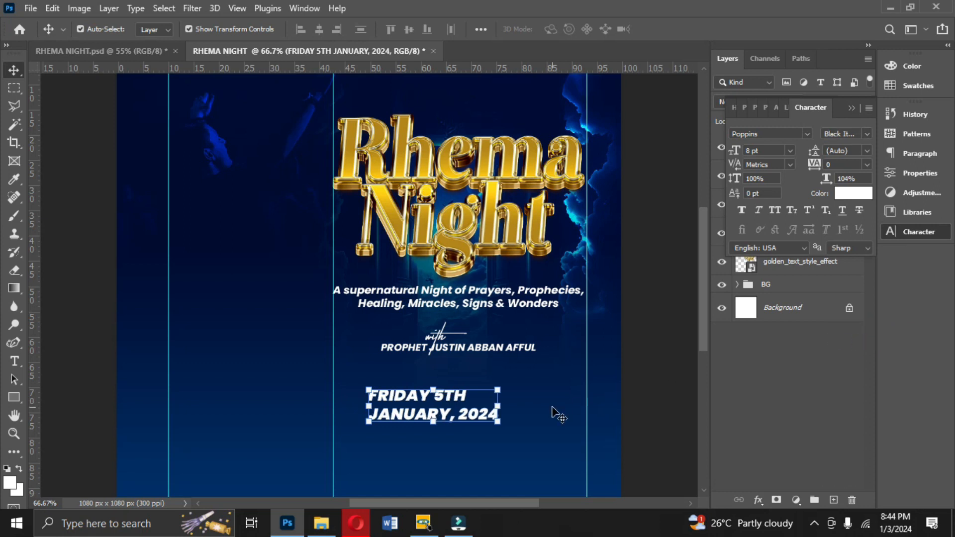
left_click_drag(479, 407, 492, 397)
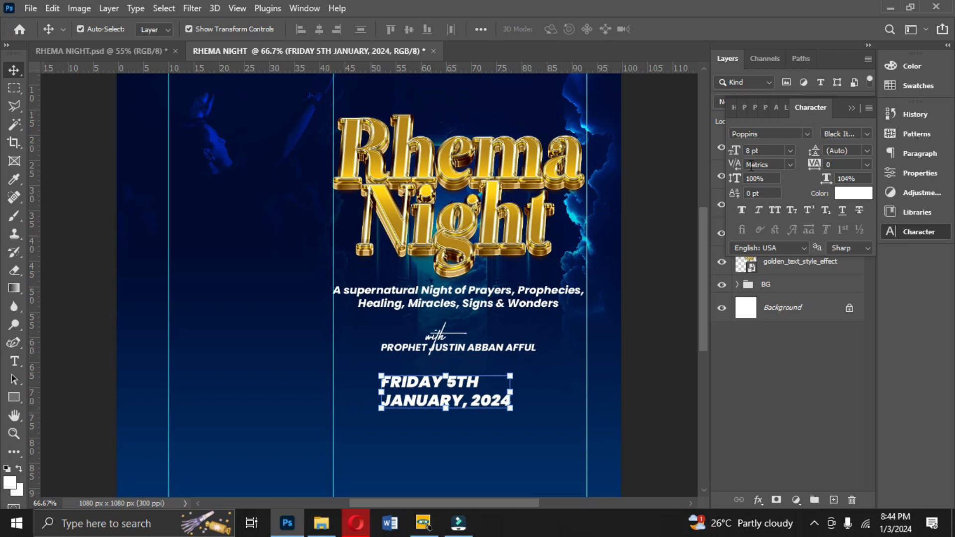
- Set the date text to 10 pt with 9 pt leading
left_click(790, 151)
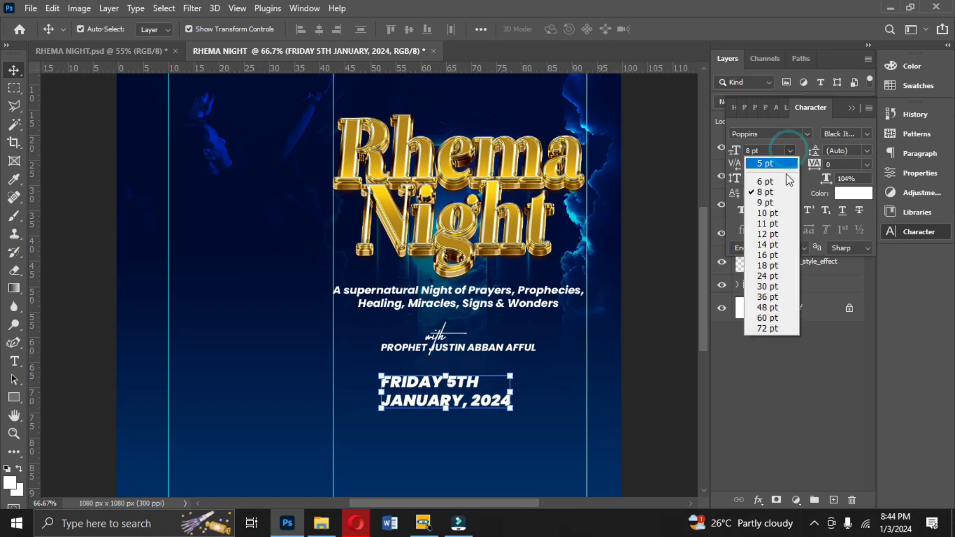
left_click(769, 212)
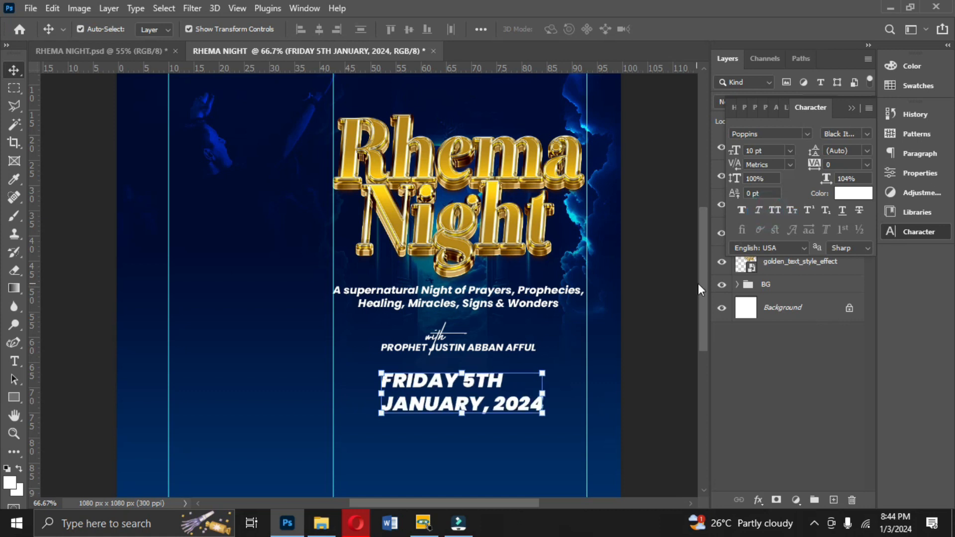
left_click_drag(699, 286, 701, 326)
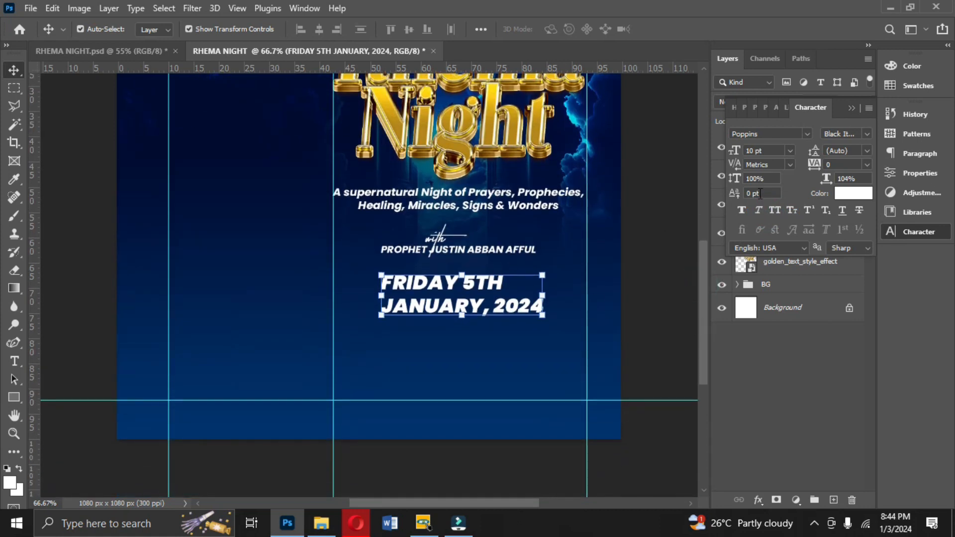
left_click_drag(811, 153, 810, 152)
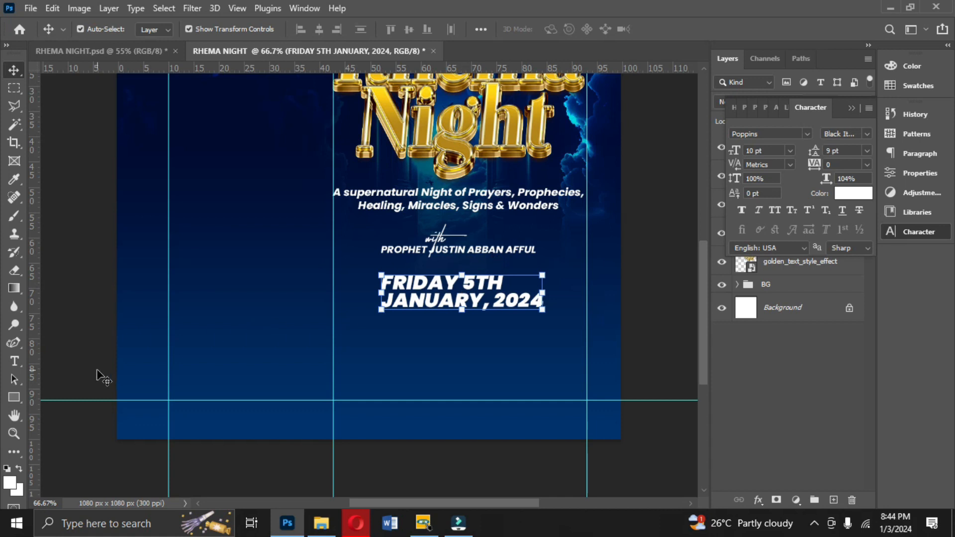
- Draw a white horizontal line about 420 px long, with no stroke, just under the date
left_click(12, 397)
left_click(66, 450)
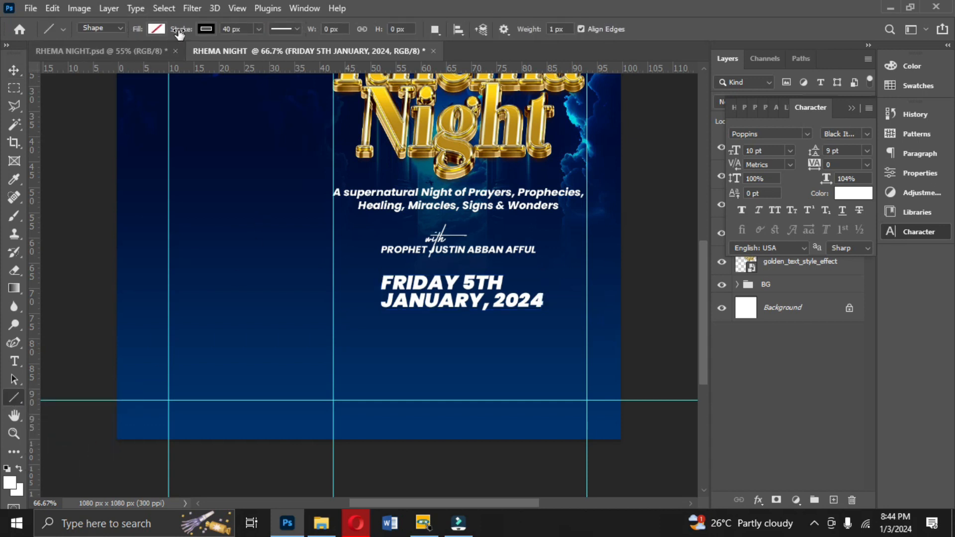
left_click(209, 28)
left_click(126, 55)
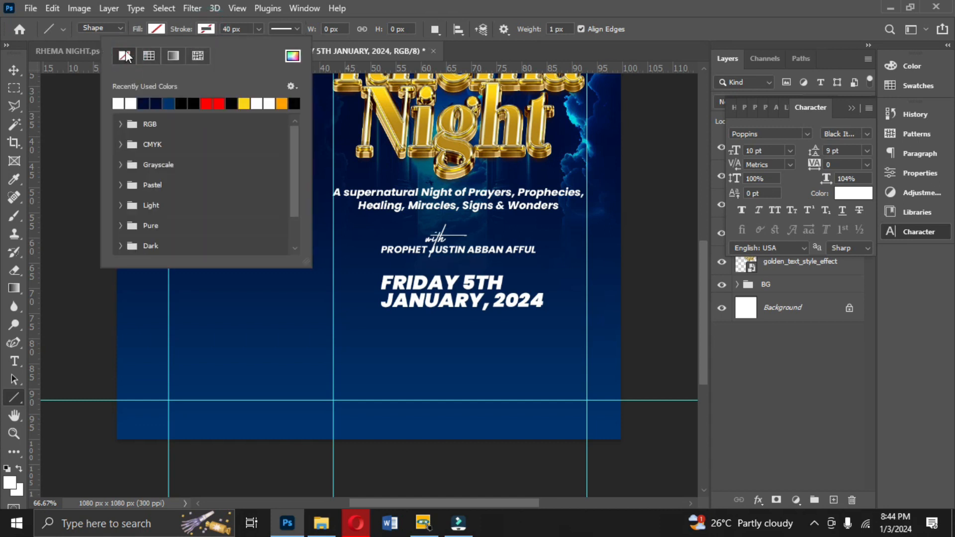
left_click(154, 28)
left_click(151, 28)
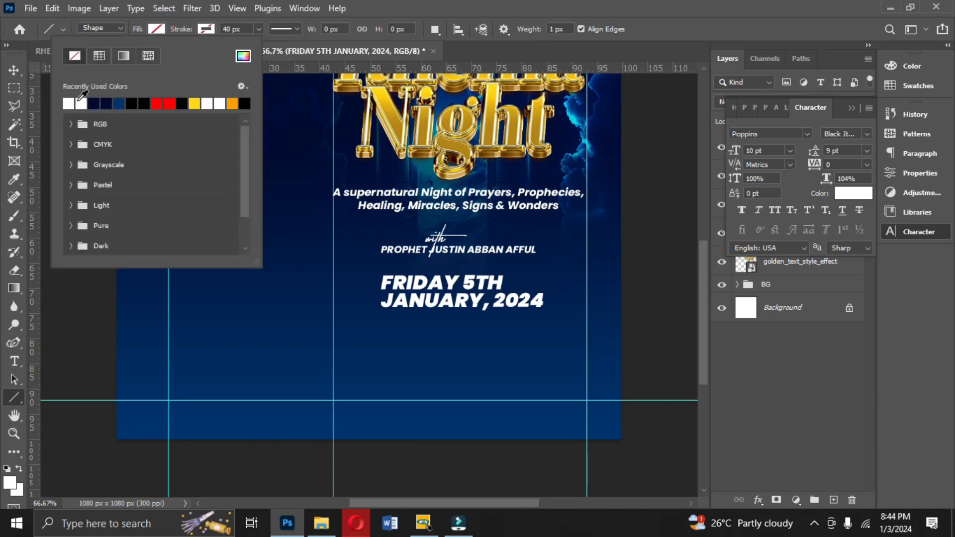
left_click(69, 103)
left_click(158, 29)
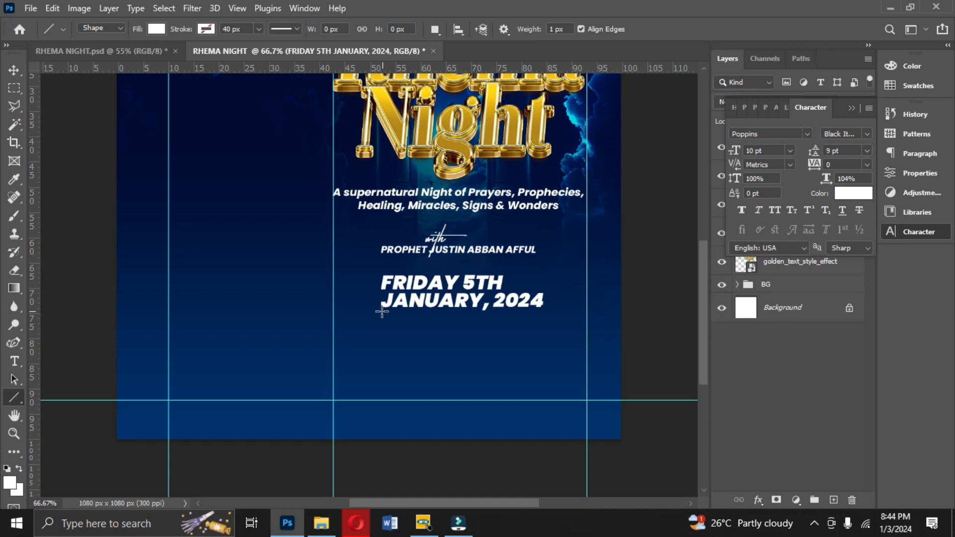
left_click_drag(382, 311, 577, 311)
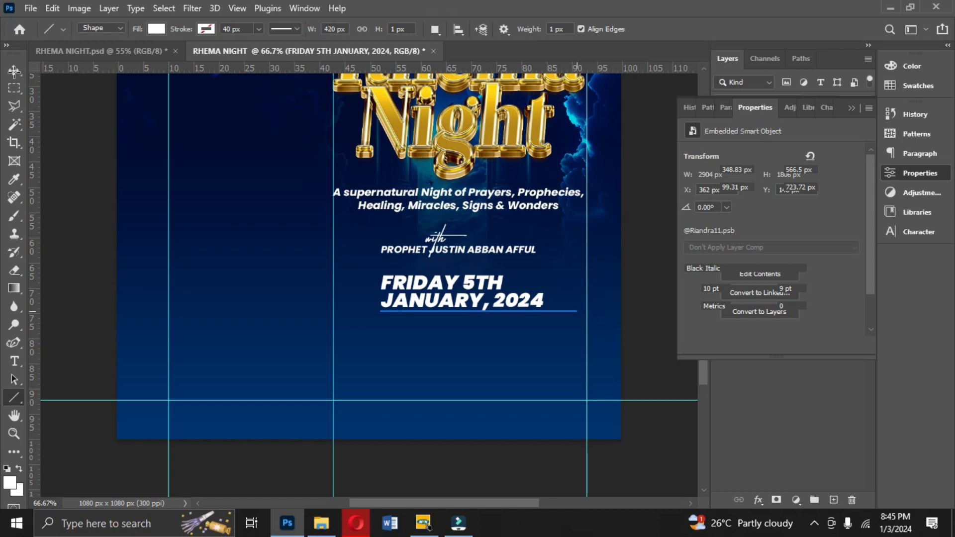
- Duplicate the speaker's name line and move the copy below the white line
left_click(14, 70)
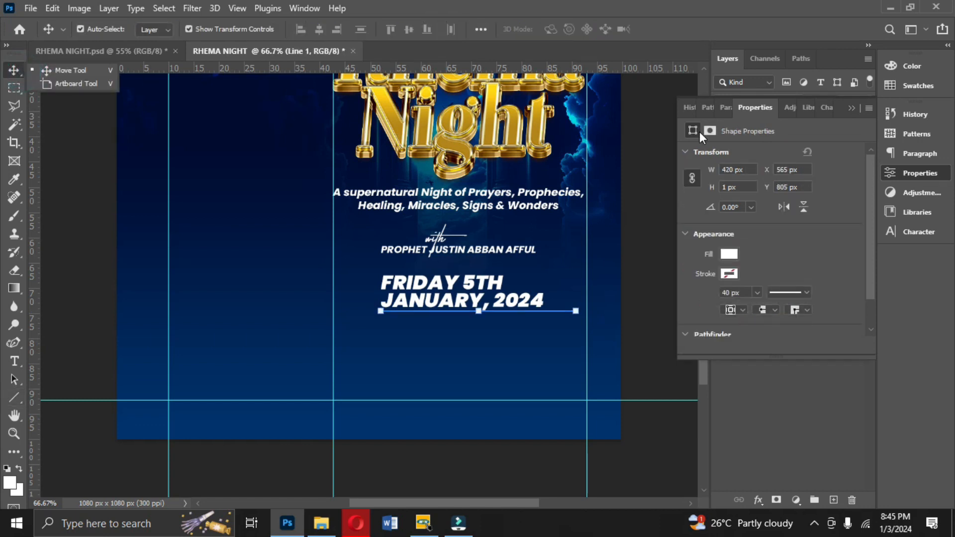
left_click(853, 109)
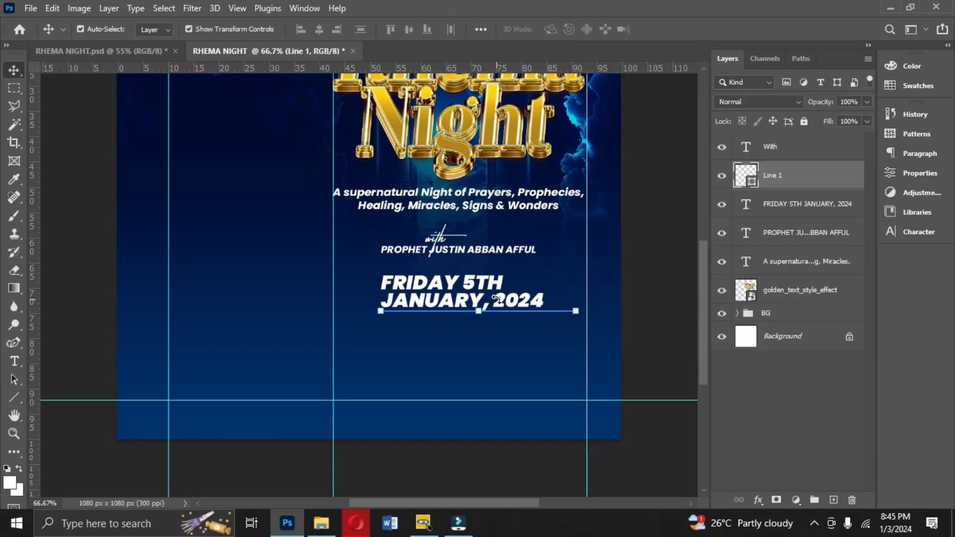
left_click(520, 250)
left_click_drag(519, 250, 534, 341)
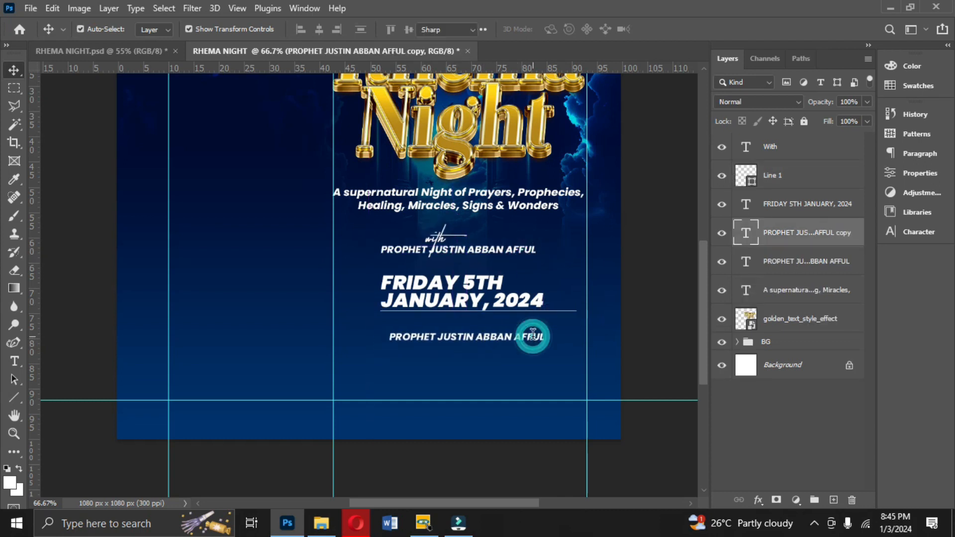
- Edit the copied name text, left-align it and set its font style to Light Italic
double_click(533, 336)
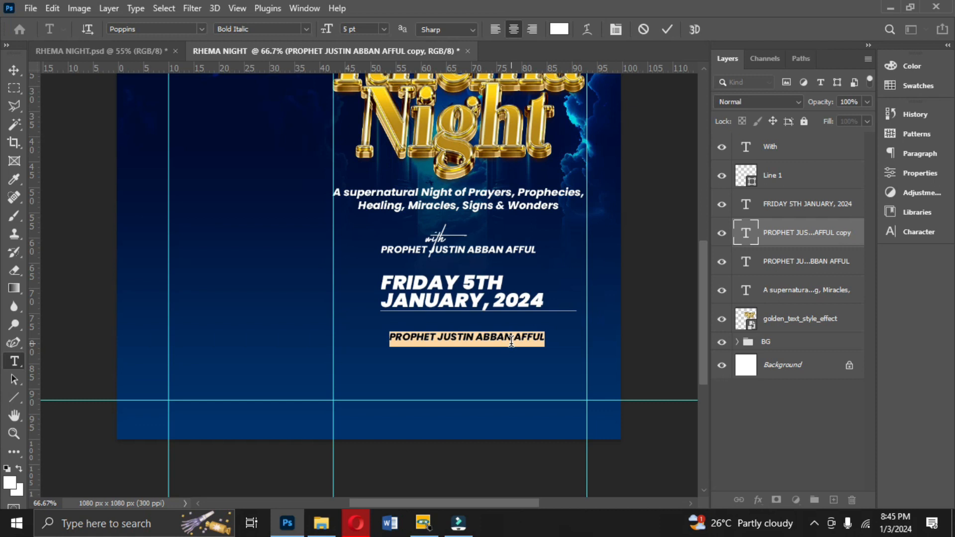
left_click(496, 30)
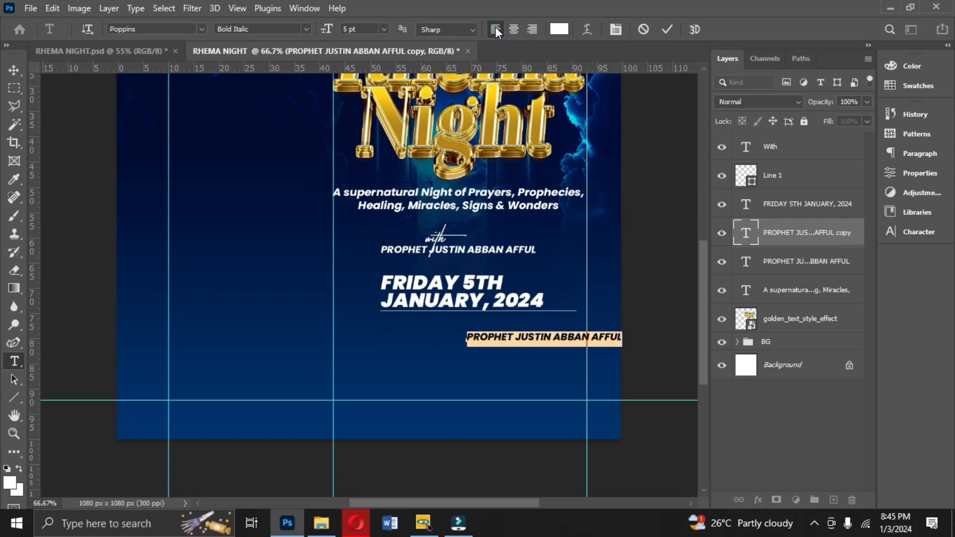
left_click(930, 237)
left_click(867, 134)
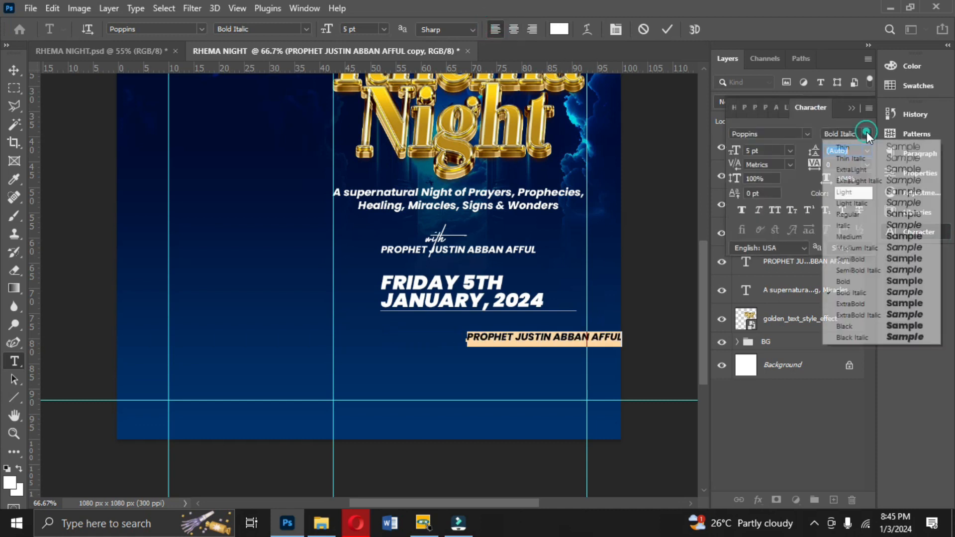
left_click(863, 204)
- Replace the copied text with the venue "MIRACLE HALL, INTERNATIONAL CENTRE FOR PRAYER" and its Aston, Birmingham street address, then commit
left_click_drag(545, 354, 462, 341)
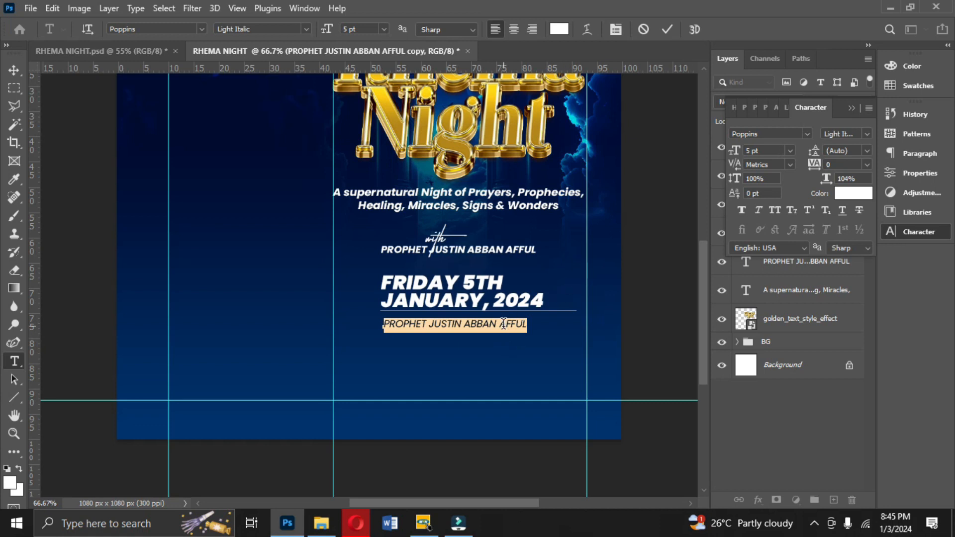
type("M")
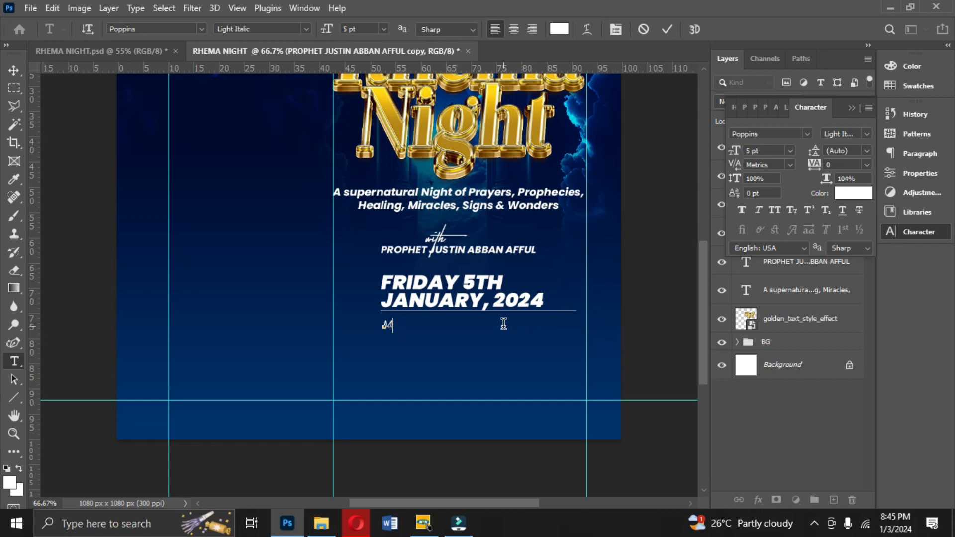
type("IRACLE HALL INTERNATIONAL CENTRE FOR PRAYER")
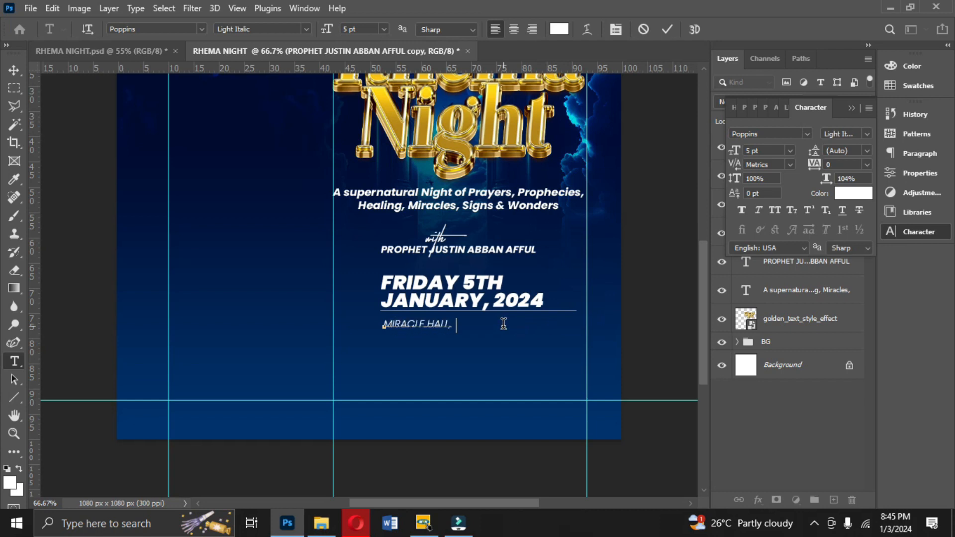
type(", 144 HIGH STREET, ASTON, BIRM")
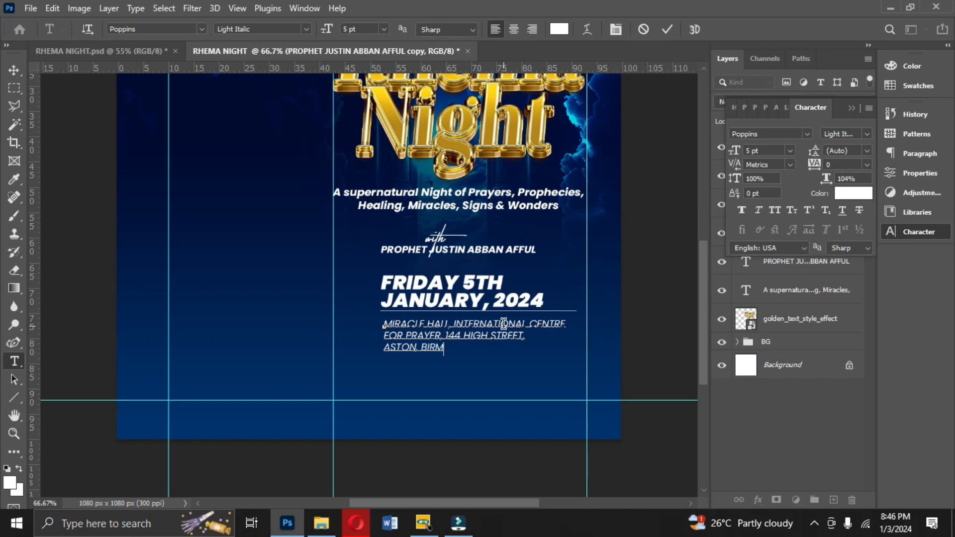
key("BackSpace")
type("MINGHAM")
left_click(665, 29)
key("v")
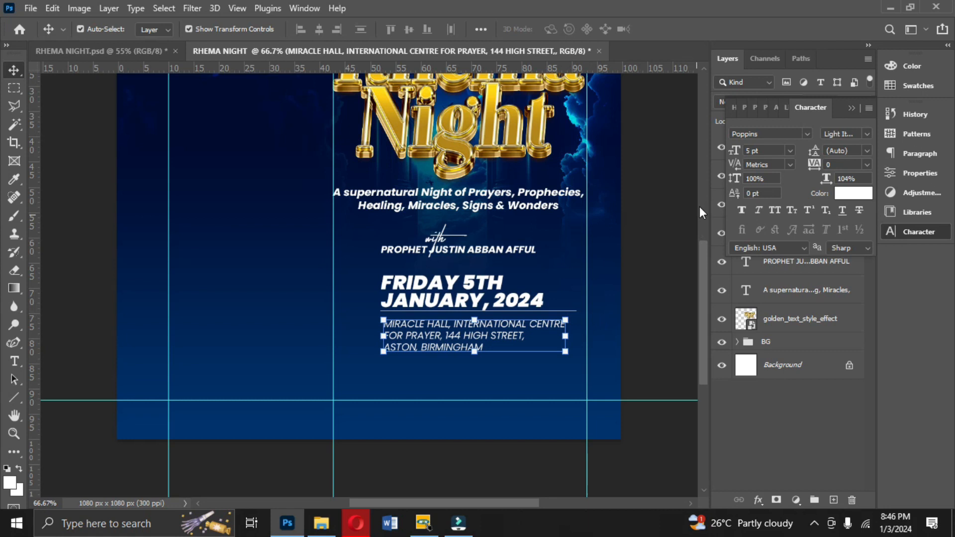
- Scale the venue text slightly to about 5.4 pt so it spans the column width
left_click_drag(567, 317, 583, 311)
key("Return")
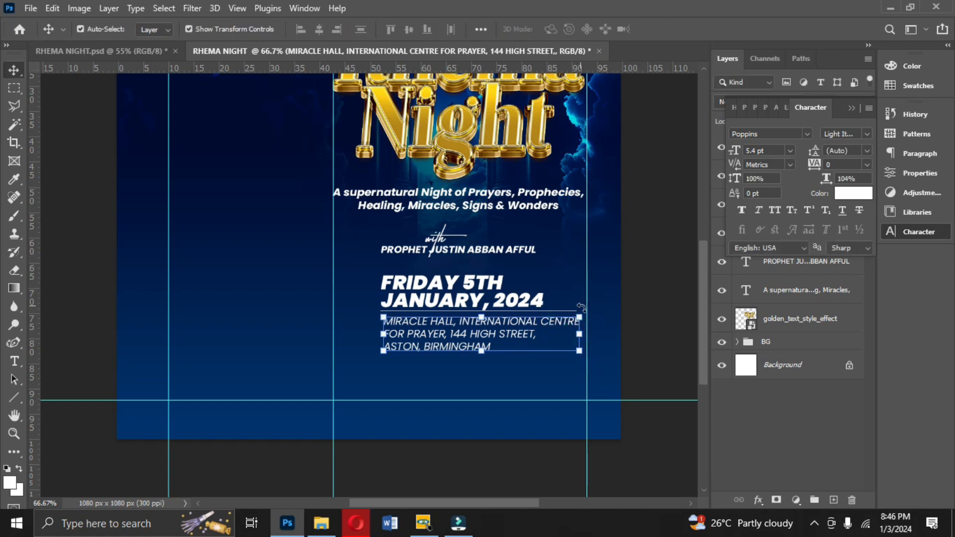
left_click(670, 311)
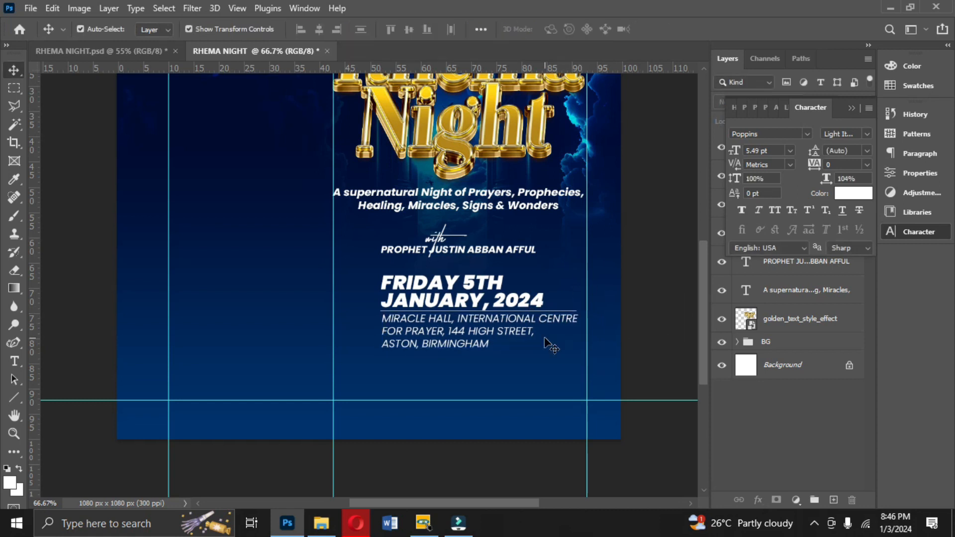
left_click(466, 330)
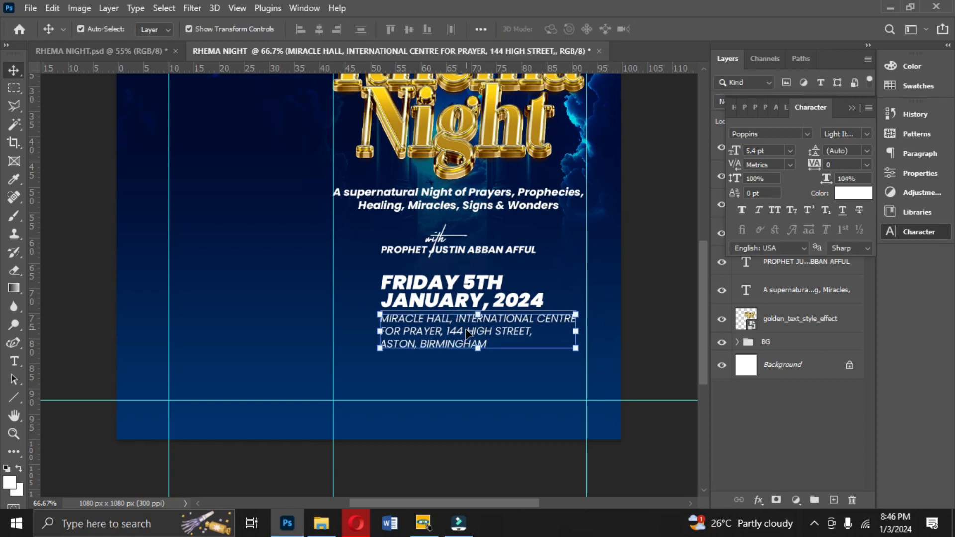
left_click(849, 108)
- Duplicate the white line and nudge the copy down below the venue text
left_click(775, 182)
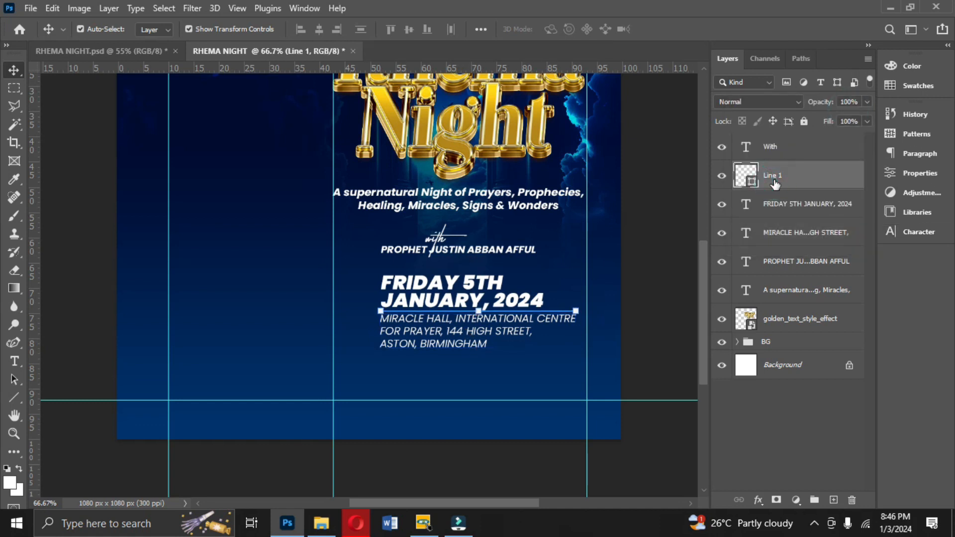
key("ctrl+j")
key("Down")
key("Down")
key("Down")
key("Down")
key("Down")
key("Down")
key("Down")
key("Down")
key("Down")
key("Down")
key("Down")
key("Down")
key("Down")
key("Down")
key("Down")
key("Down")
key("Down")
key("Down")
key("Down")
key("Down")
key("Down")
key("Down")
key("Down")
key("Down")
key("Down")
key("Down")
key("Down")
key("Down")
key("Down")
key("Down")
key("Down")
key("Down")
key("Down")
key("Down")
key("Down")
key("Down")
key("Down")
key("Down")
key("Down")
key("Down")
key("Down")
key("Down")
key("Down")
key("Down")
key("Down")
key("Down")
key("Down")
key("Down")
key("Down")
key("Down")
key("Down")
key("Down")
key("Down")
key("Down")
key("Down")
key("Down")
key("Down")
key("Down")
key("Down")
key("Down")
key("Down")
key("Down")
key("Down")
key("Down")
key("Down")
key("Down")
key("Down")
key("Down")
key("Down")
key("Down")
key("Down")
key("Down")
key("Down")
key("Down")
key("Down")
key("Down")
key("Down")
key("Down")
key("Down")
key("Down")
key("Down")
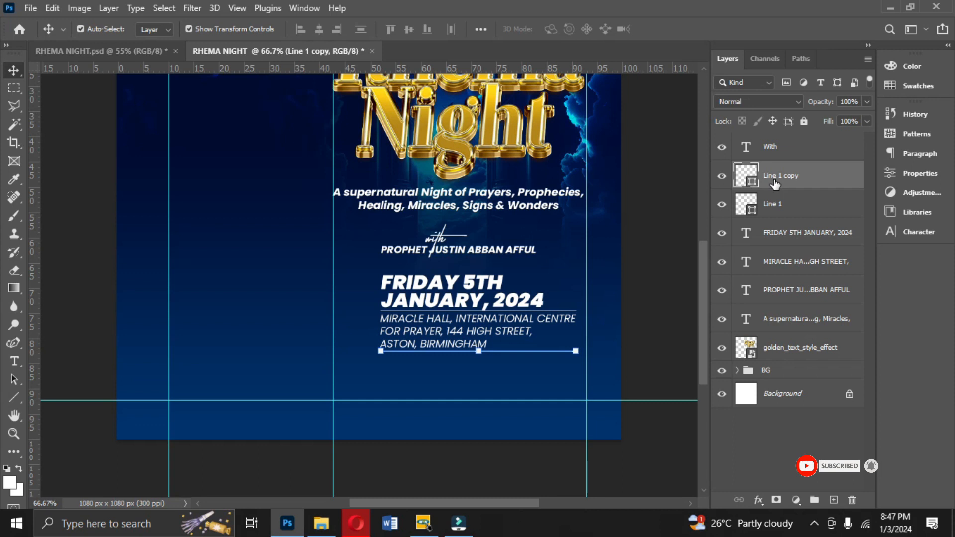
- Duplicate the date text below the lower line, replace it with "9:30PM" and center it
left_click(409, 300)
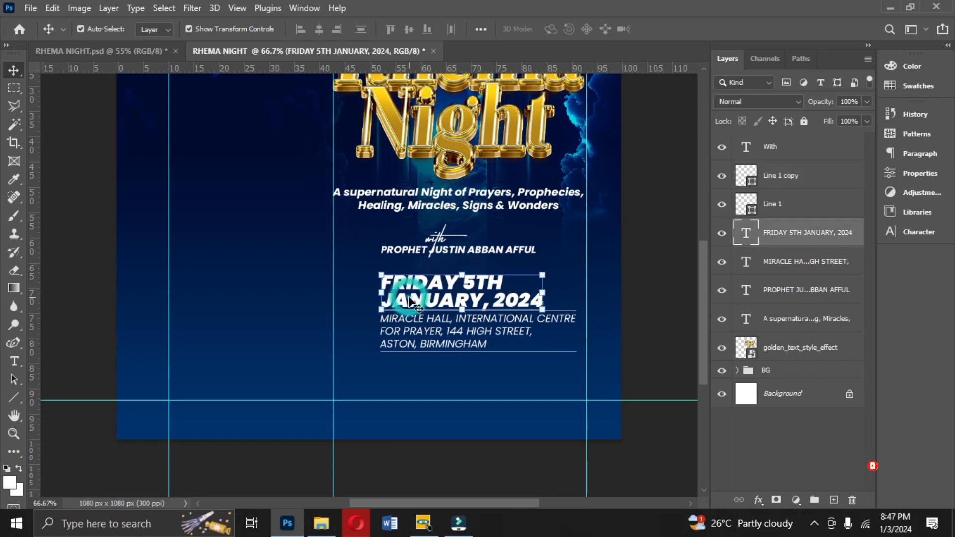
key("ctrl+j")
left_click_drag(418, 298, 423, 386)
double_click(424, 378)
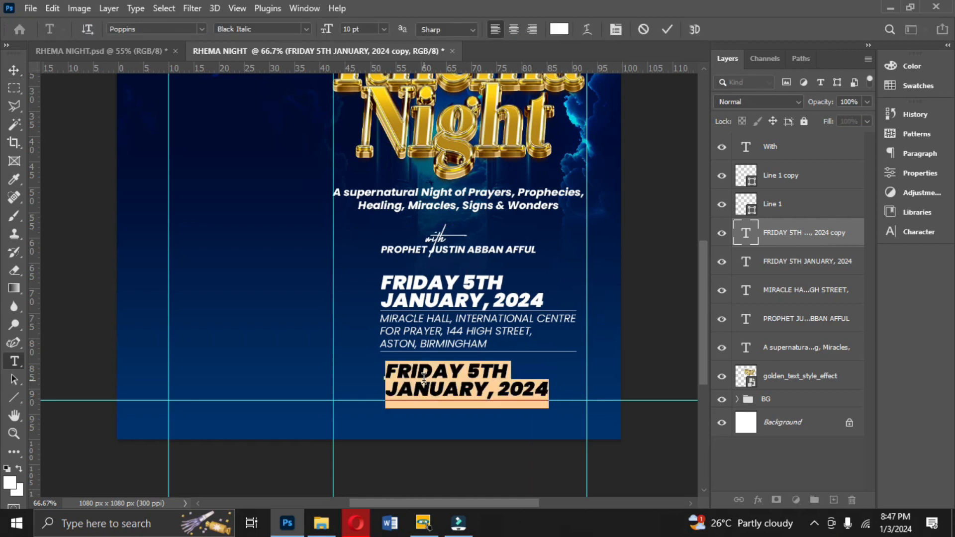
type("9:30PM")
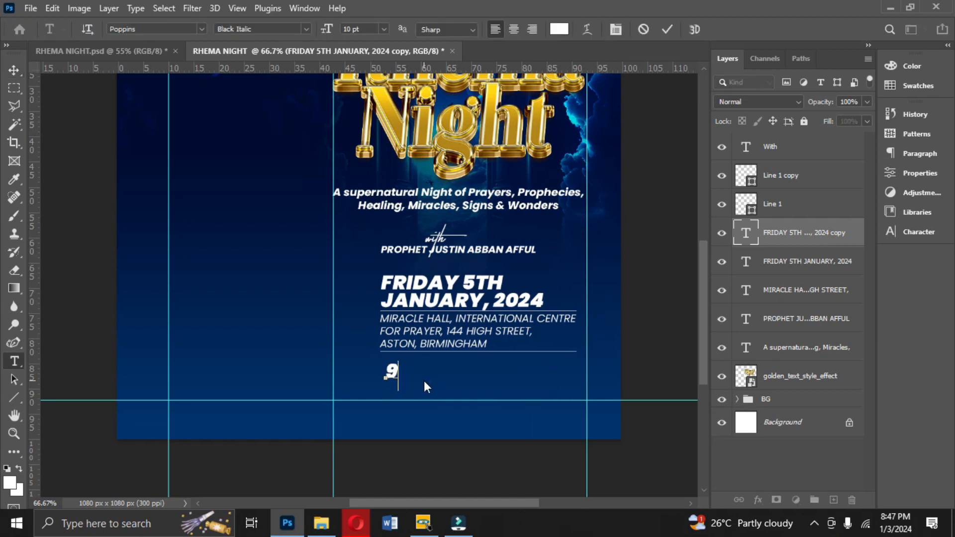
key("ctrl+Return")
left_click_drag(446, 372, 477, 373)
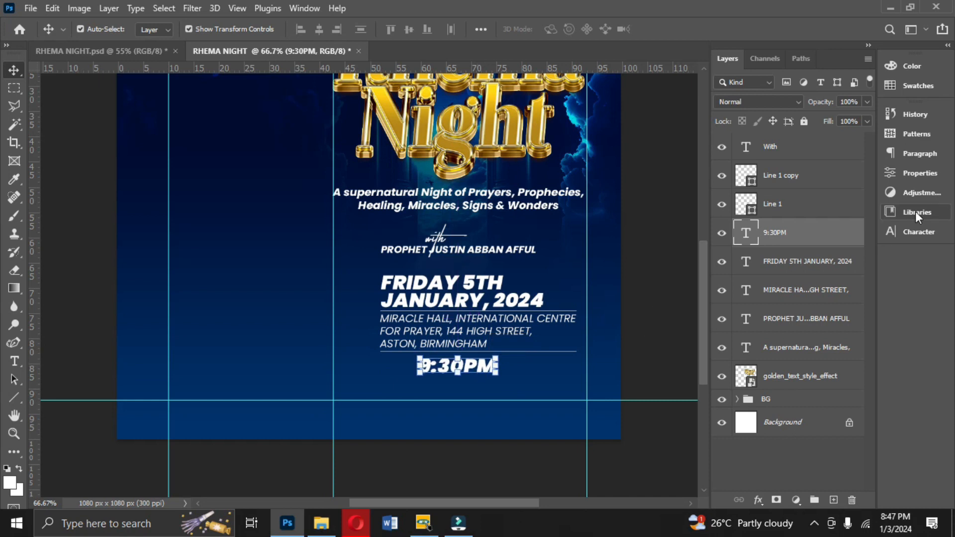
- Set the time text's color to golden yellow ffd314 sampled from the title
left_click(920, 232)
left_click(854, 194)
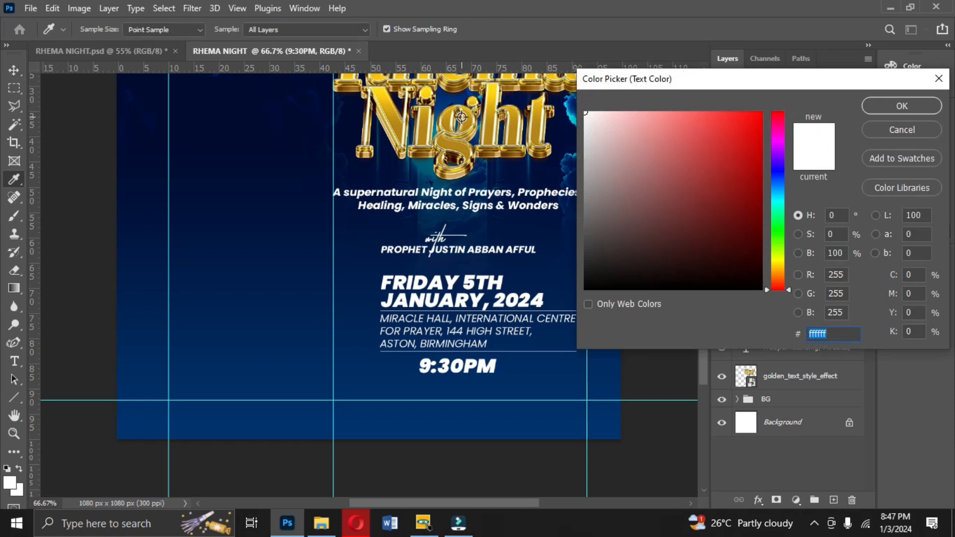
left_click(426, 93)
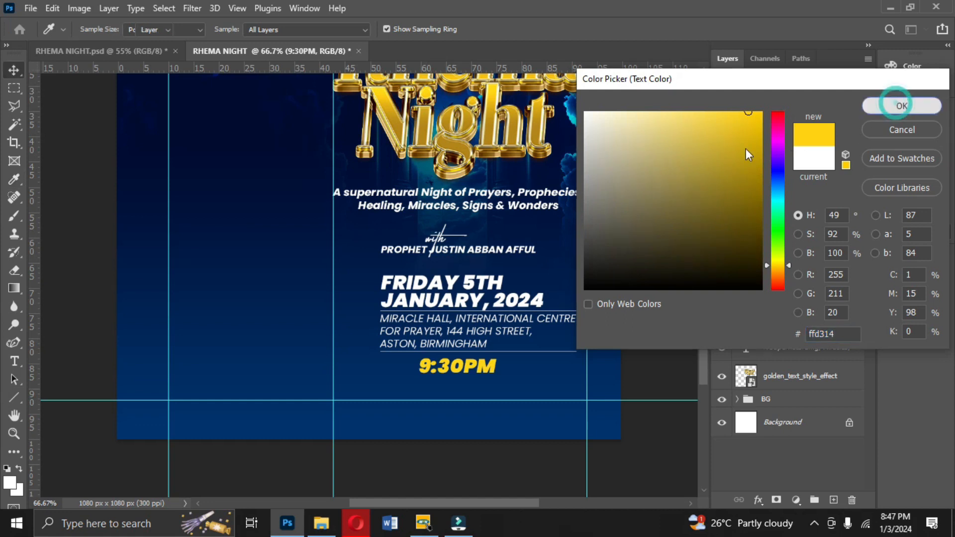
left_click(897, 105)
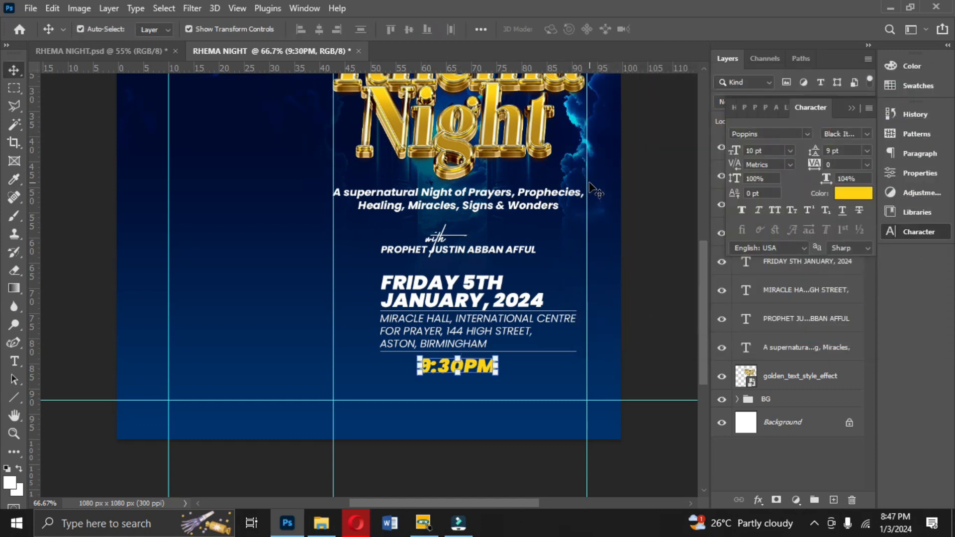
- Nudge the tagline text slightly up and to the right
left_click(515, 202)
key("Up")
key("Up")
key("Up")
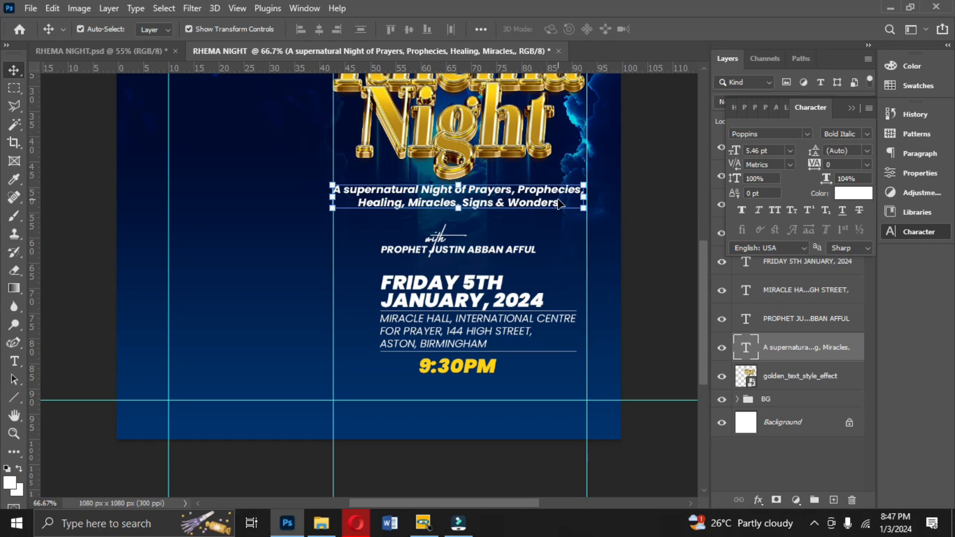
key("Right")
key("Right")
key("Right")
key("Right")
key("Right")
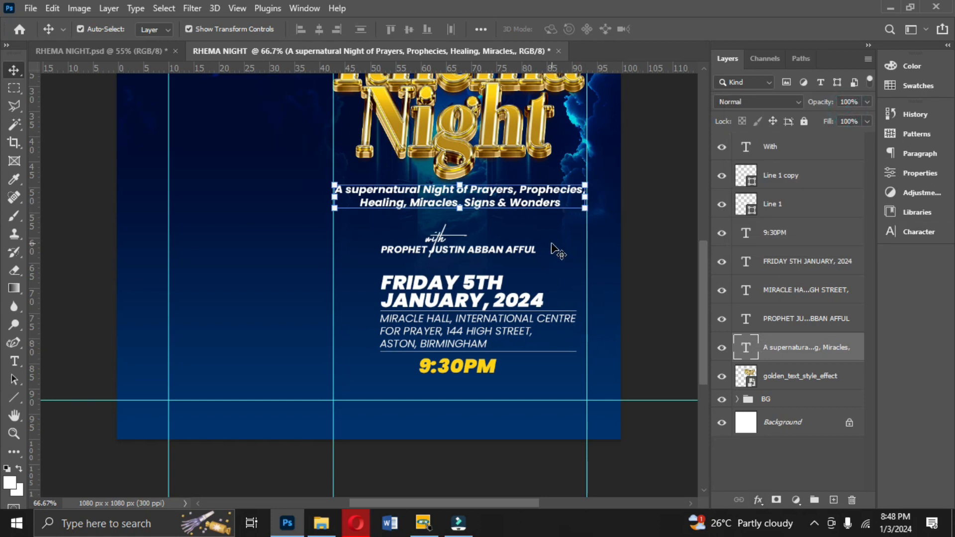
- Apply a Gradient Overlay to the tagline using the second Resource Boy Gold gradient preset
left_click(758, 501)
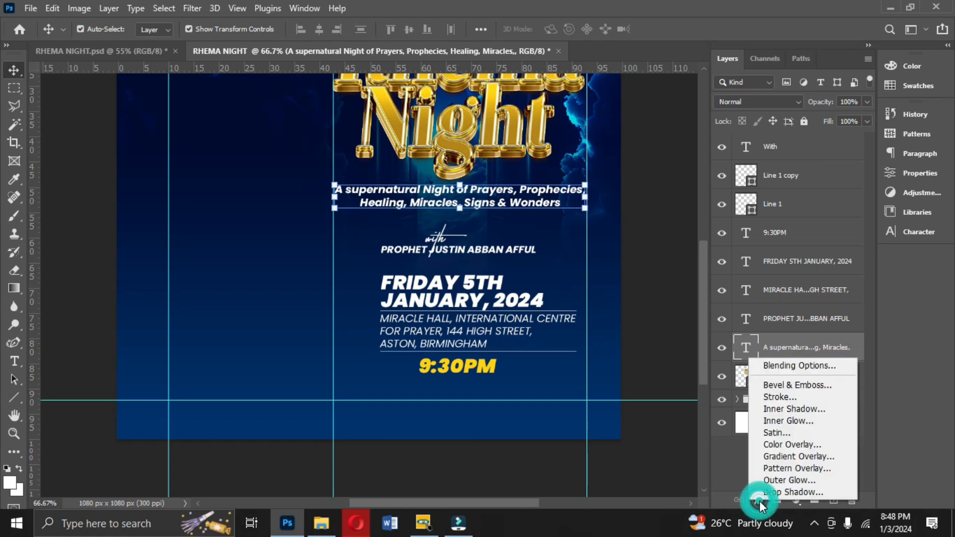
left_click(774, 458)
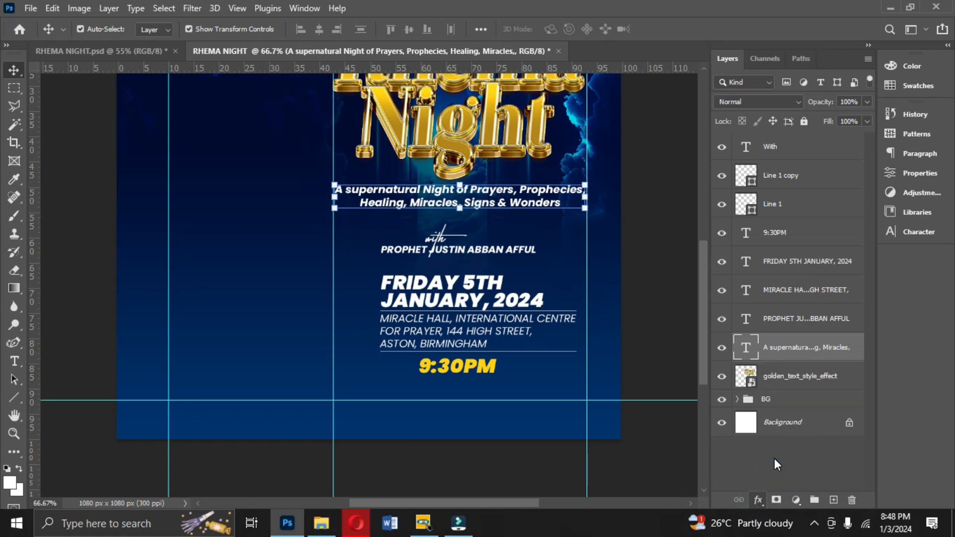
left_click_drag(669, 99, 816, 115)
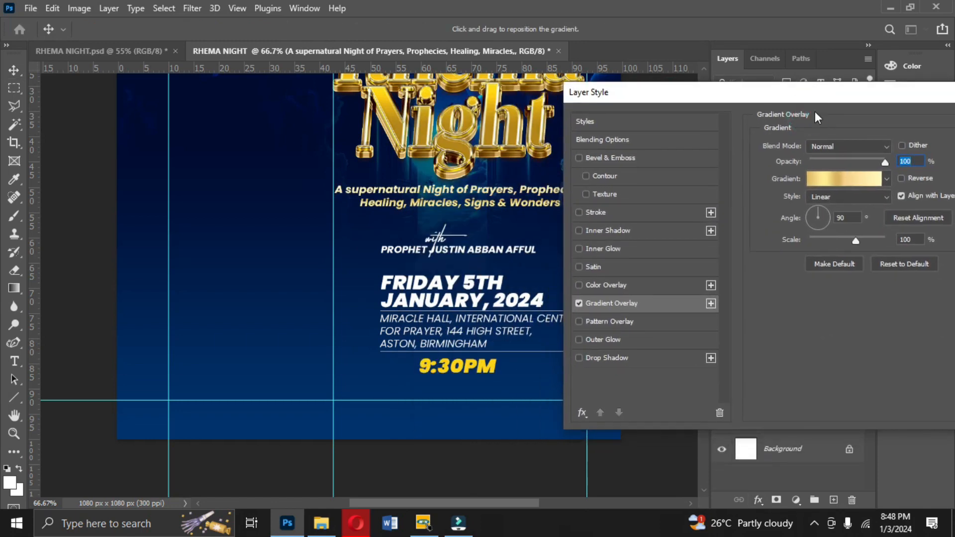
left_click(840, 177)
left_click_drag(864, 144, 861, 195)
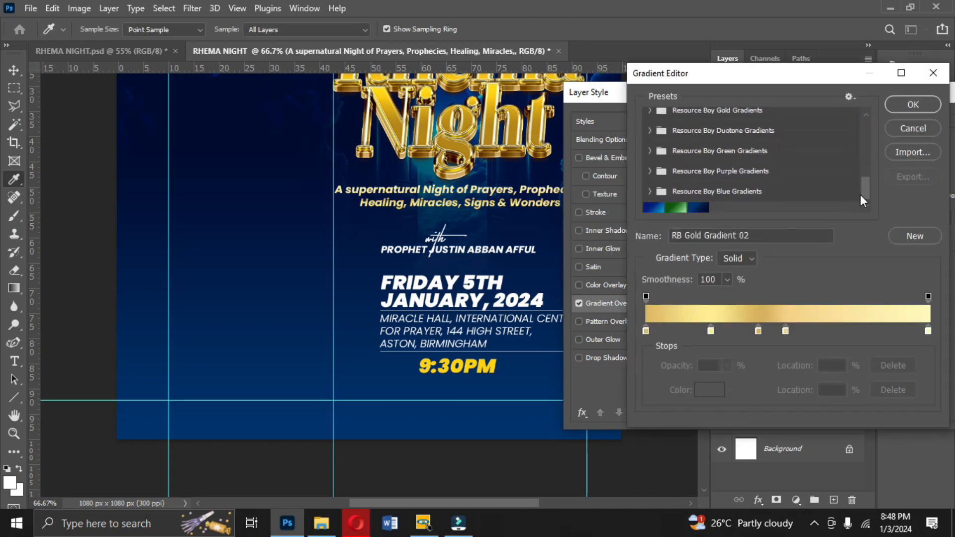
scroll(709, 182, "up", 3)
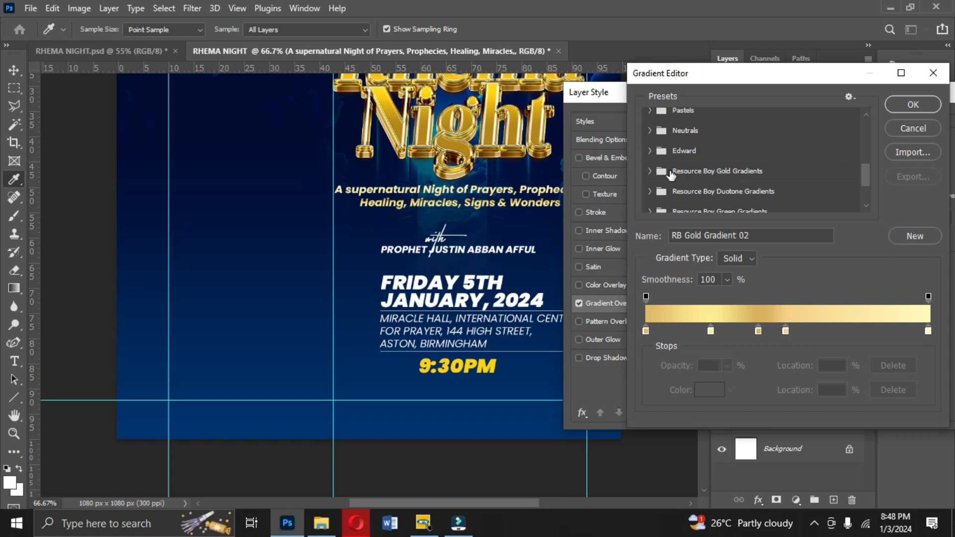
left_click(649, 172)
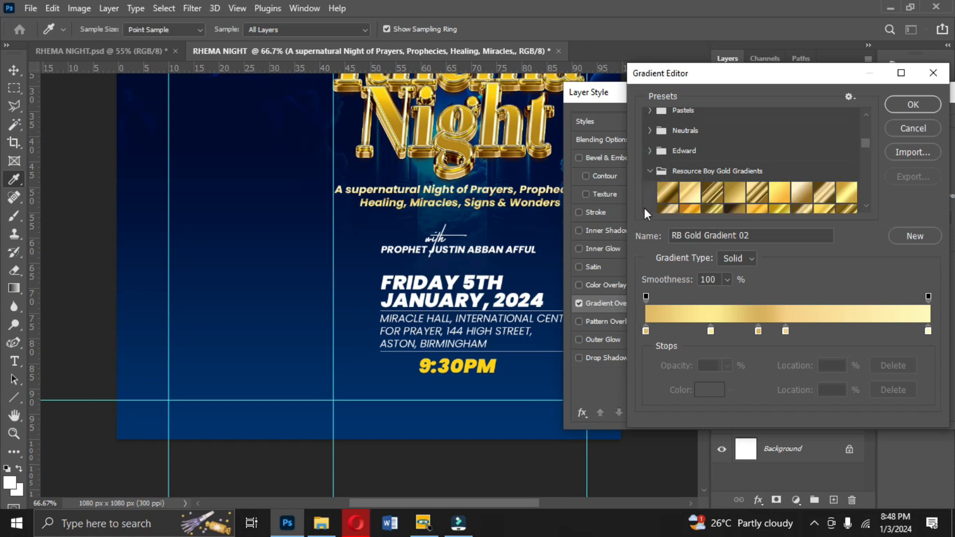
left_click(693, 192)
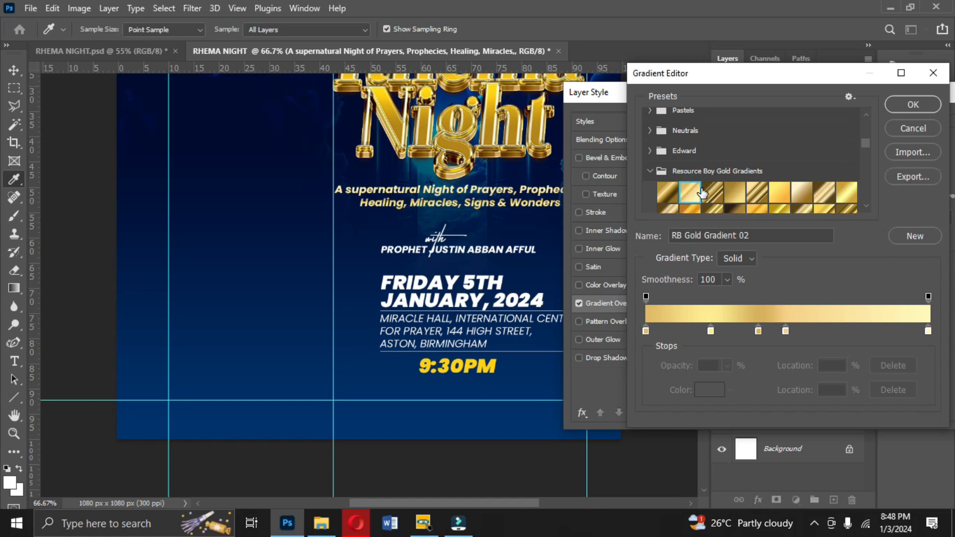
left_click(913, 105)
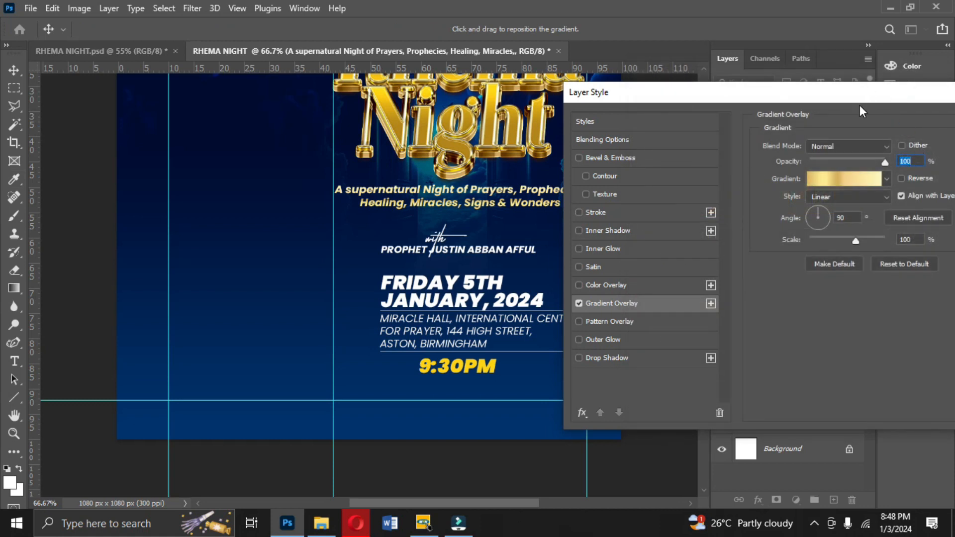
left_click_drag(849, 93, 776, 113)
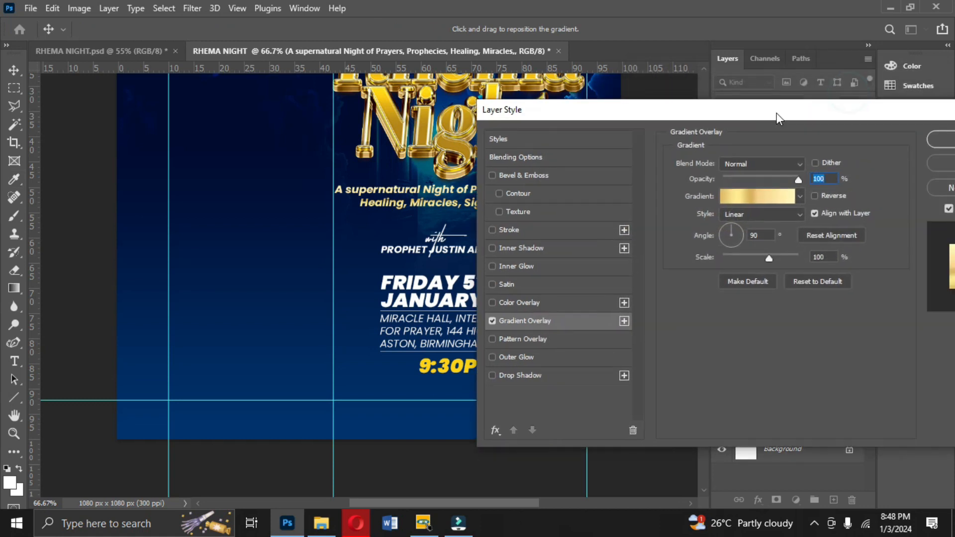
left_click(938, 143)
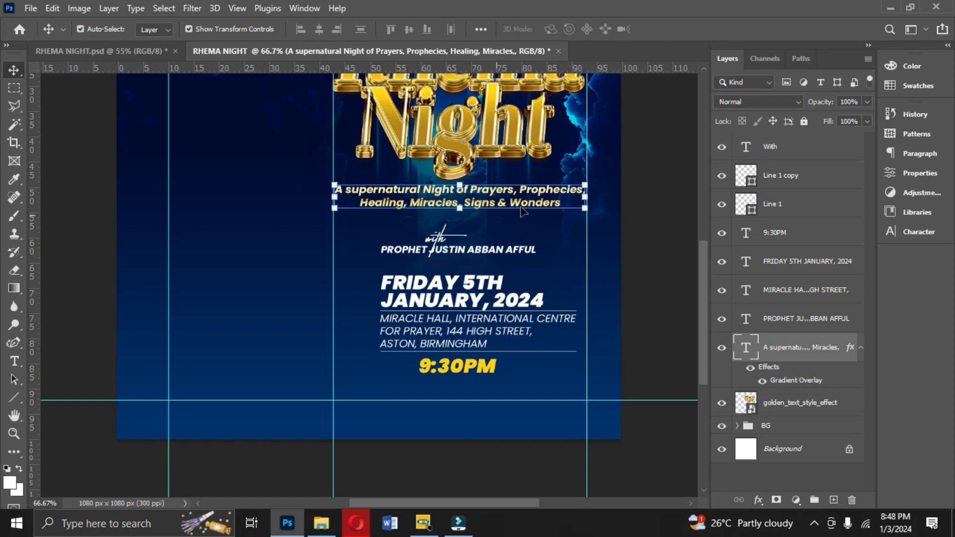
- Nudge the "with" script text slightly upward above the speaker name
left_click(439, 241)
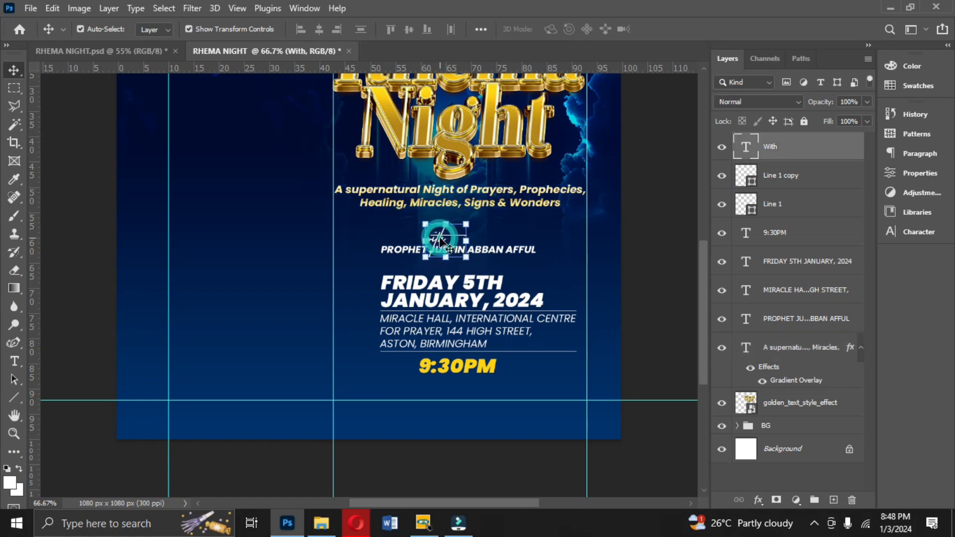
left_click_drag(439, 241, 440, 238)
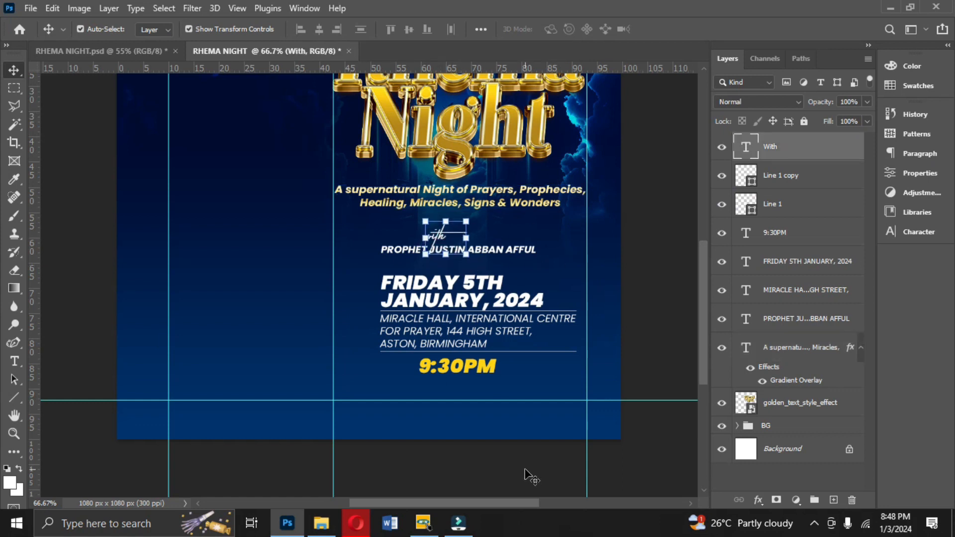
left_click_drag(556, 403, 555, 413)
- Compare with the reference design, then duplicate the date text below the time and set the copy's font style to ExtraBold
left_click(120, 51)
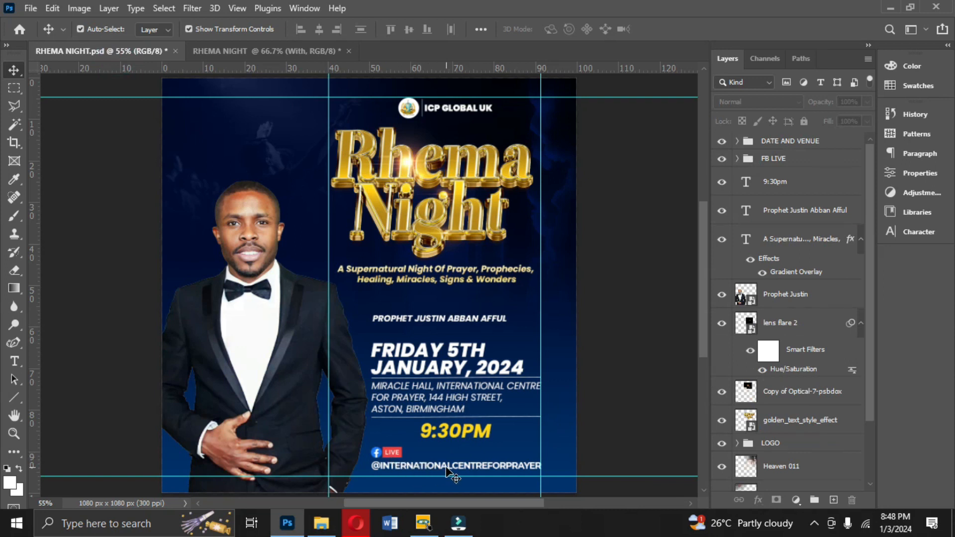
left_click(258, 49)
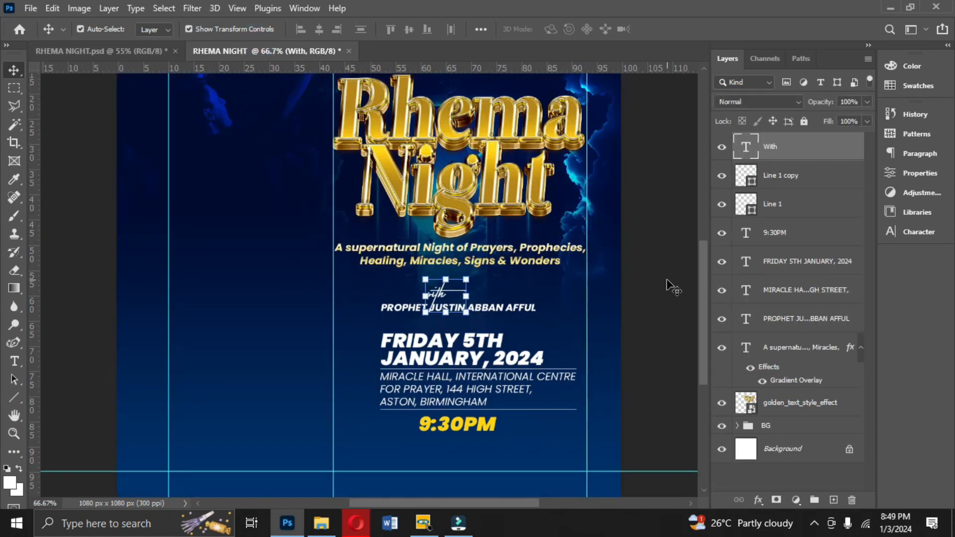
scroll(698, 300, "down", 3)
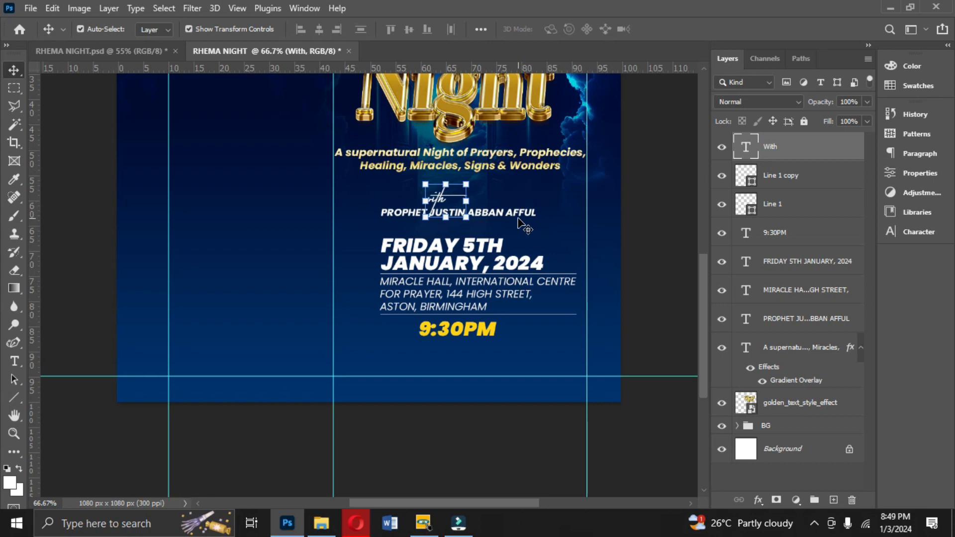
left_click(487, 261)
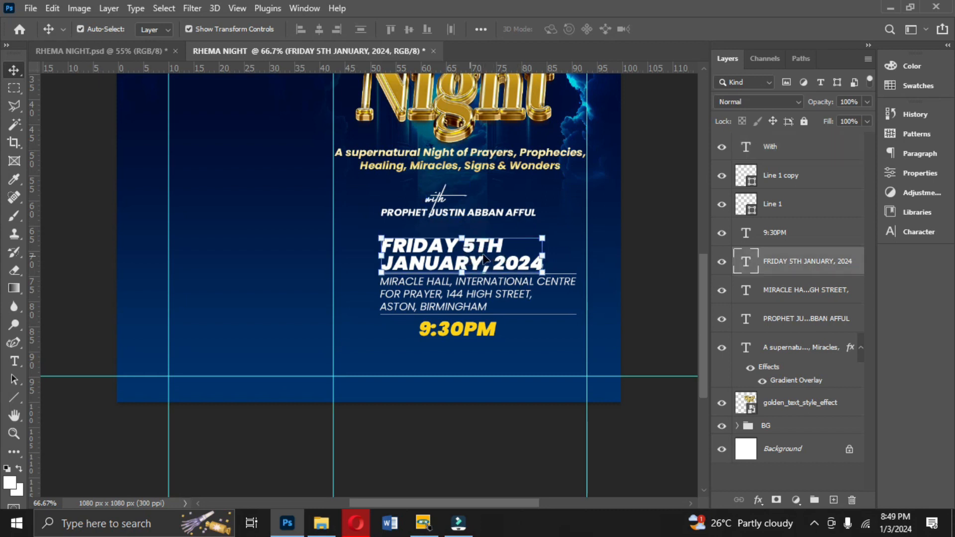
key("ctrl+j")
left_click_drag(477, 257, 482, 364)
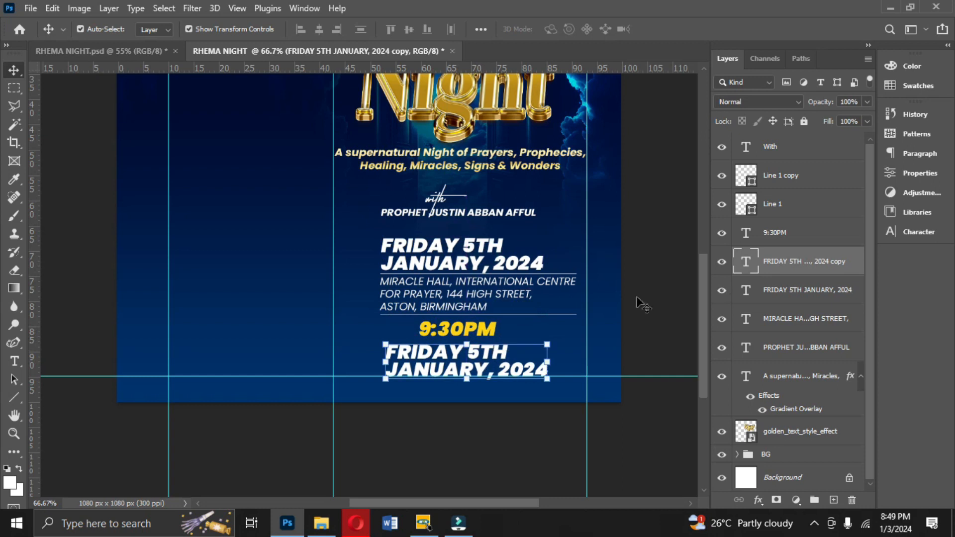
left_click(915, 232)
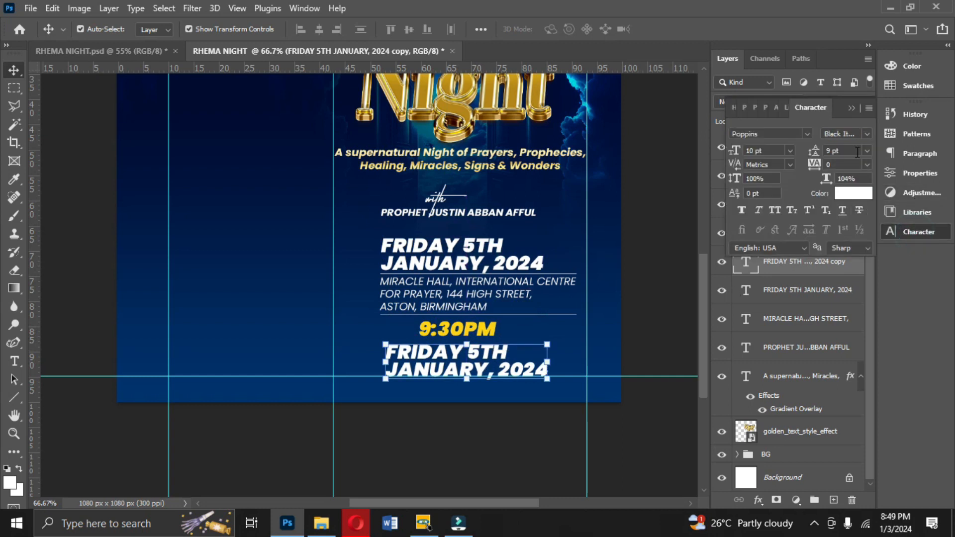
left_click(864, 135)
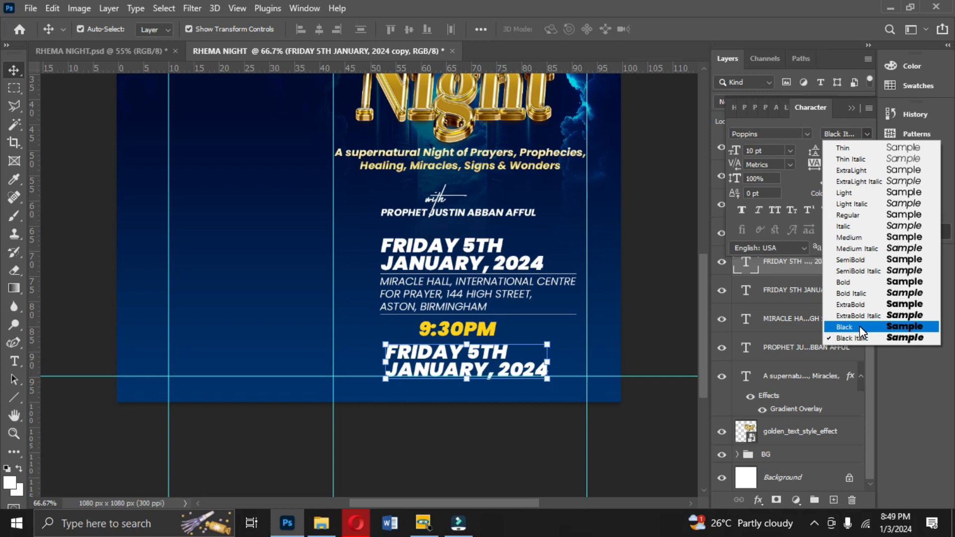
left_click(857, 305)
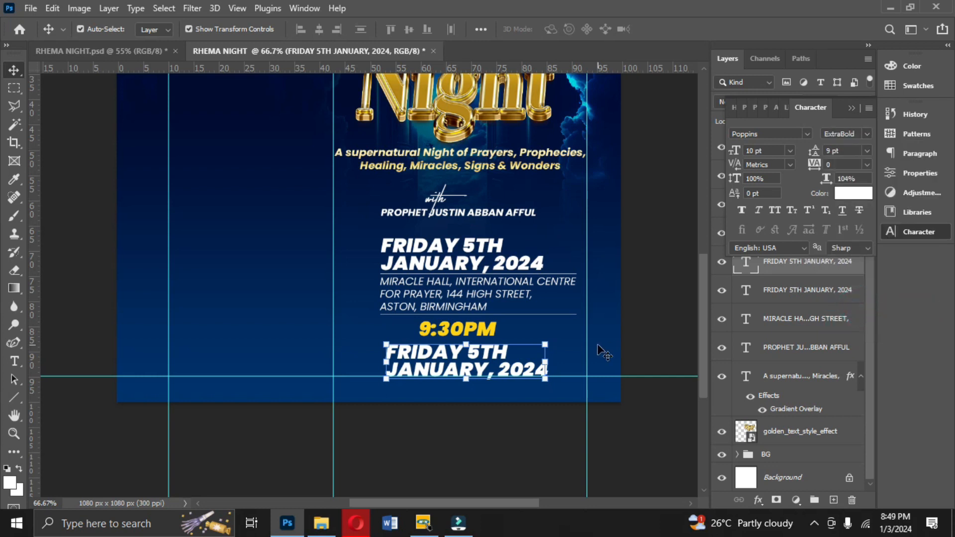
double_click(476, 362)
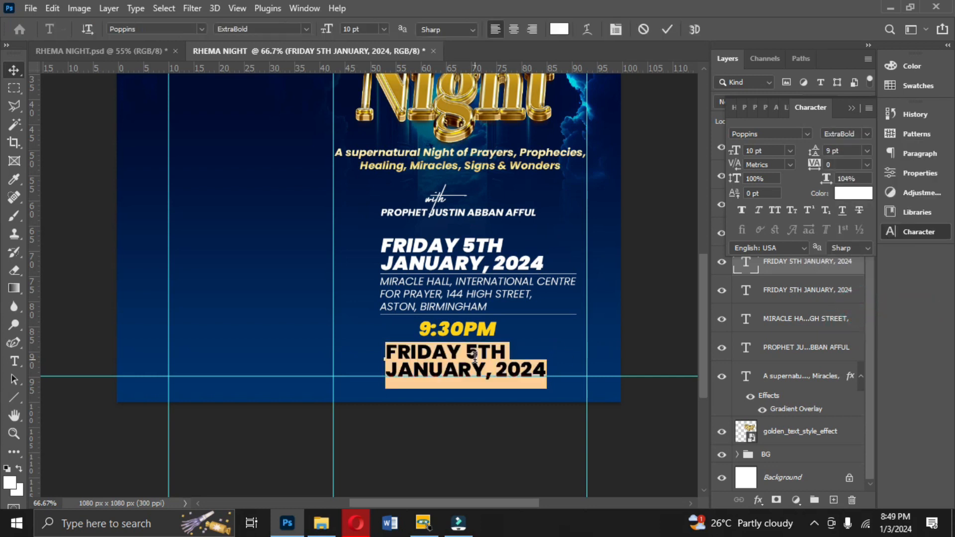
left_click(476, 357)
key("ctrl+a")
type("@INTERNATIONALCENTRE")
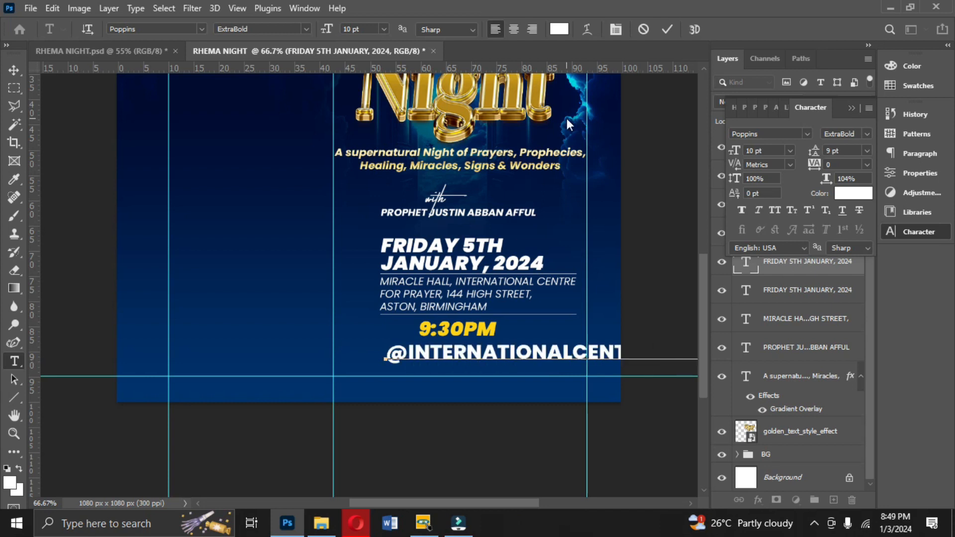
left_click(668, 28)
key("v")
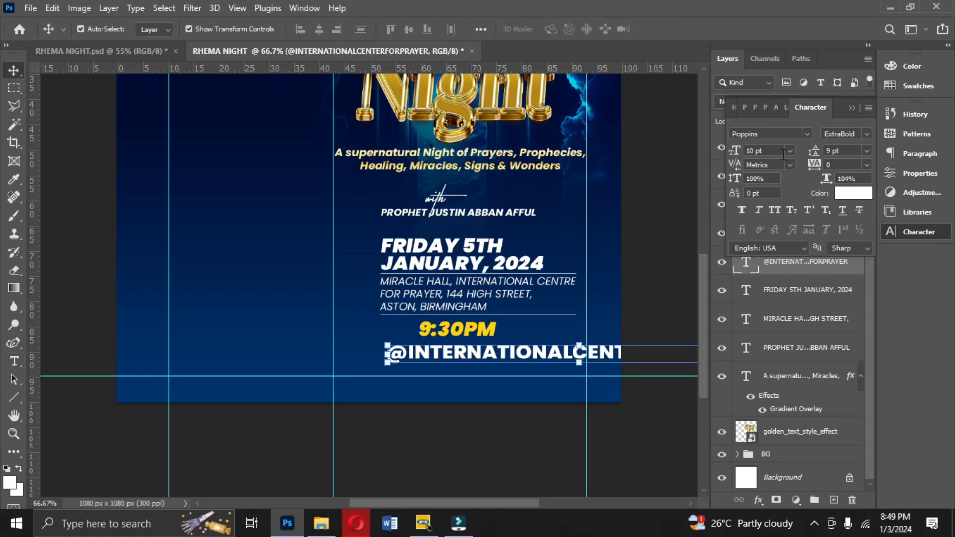
- Set the handle text size to 5 pt and center it below the time
left_click(789, 152)
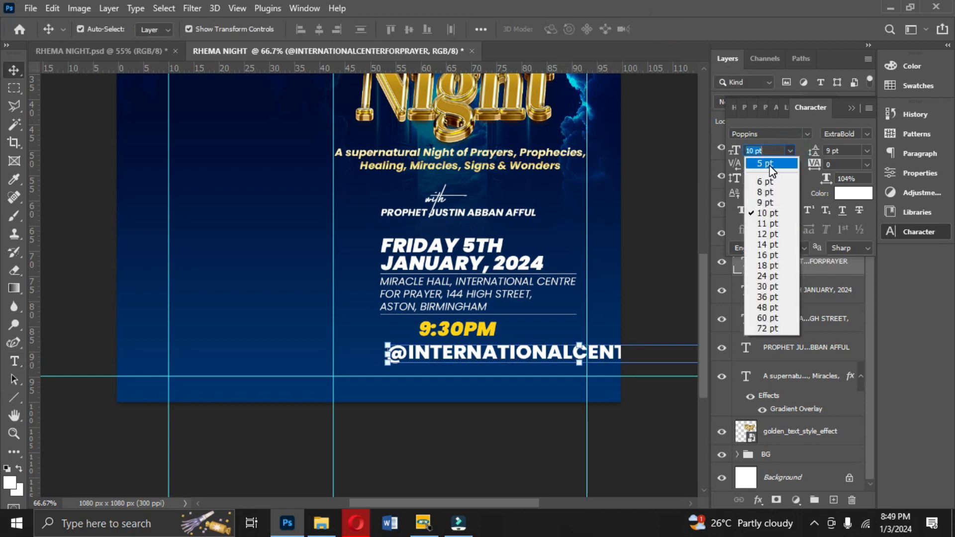
left_click(771, 164)
left_click_drag(539, 359, 532, 361)
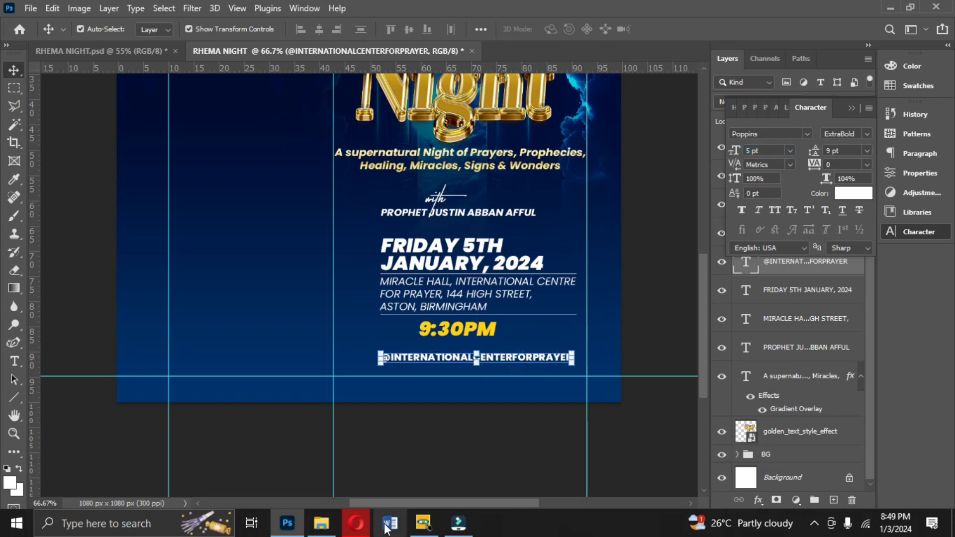
- From File Explorer, place the FB-Live-Header image from the Social Media folder above the handle text
left_click(322, 524)
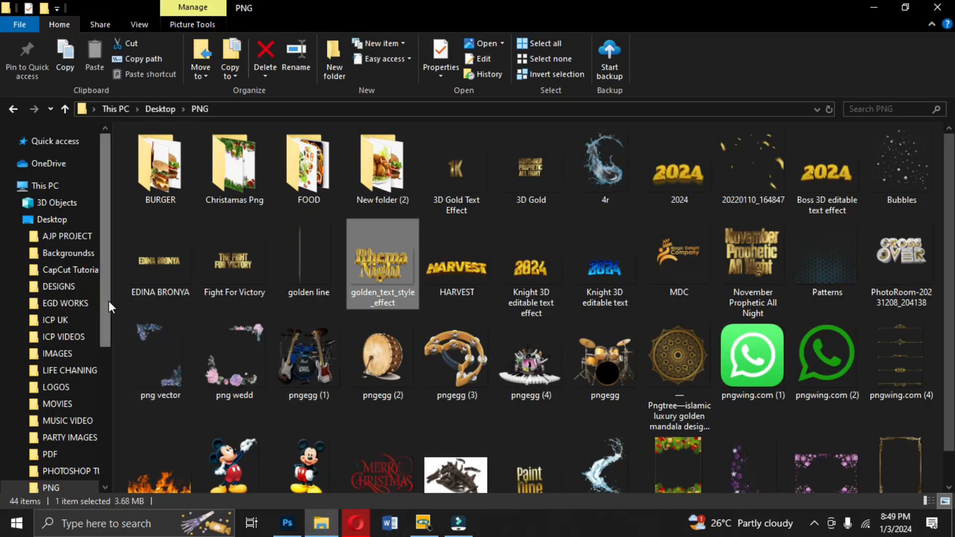
left_click_drag(108, 309, 109, 414)
left_click(67, 482)
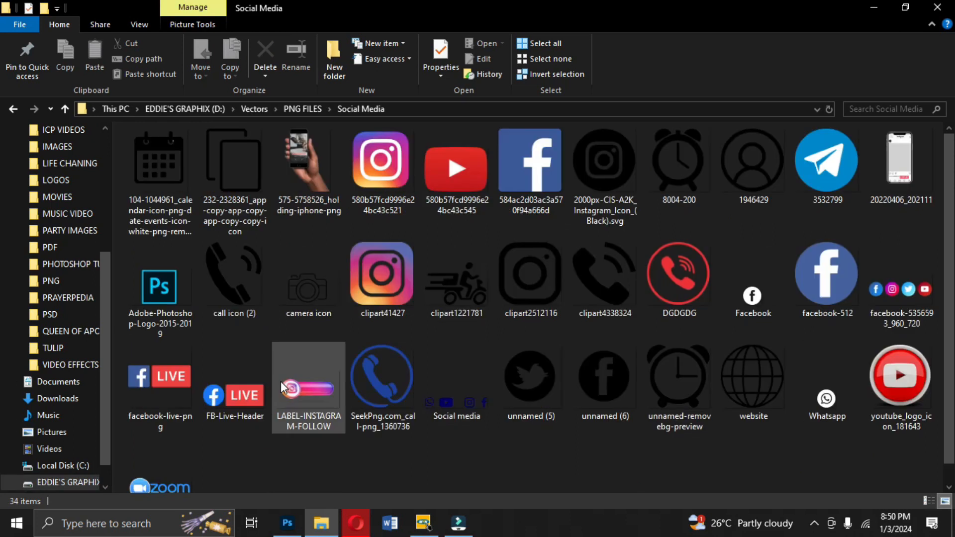
left_click_drag(231, 395, 478, 411)
key("ctrl+plus")
key("Return")
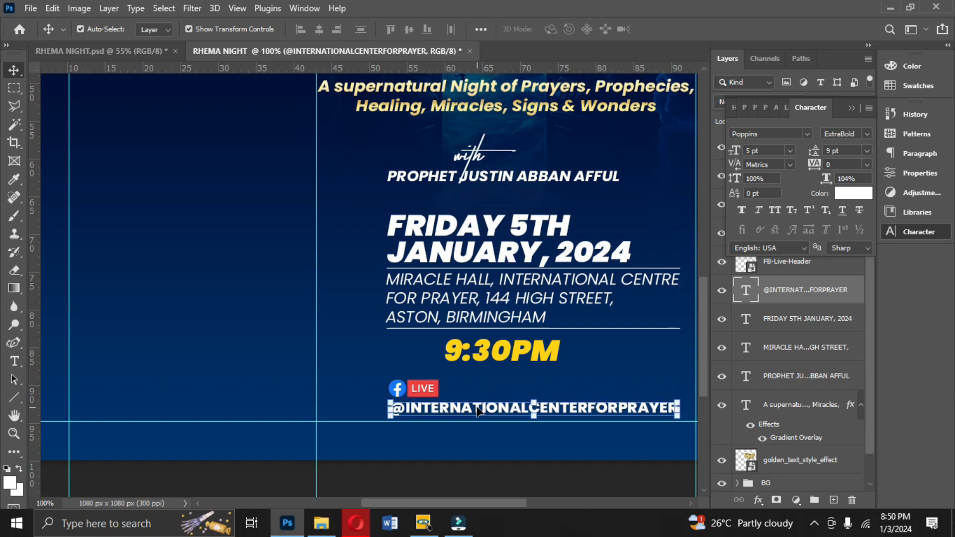
- Adjust the Facebook Live graphic's position and nudge the handle text slightly up and left
left_click(427, 386)
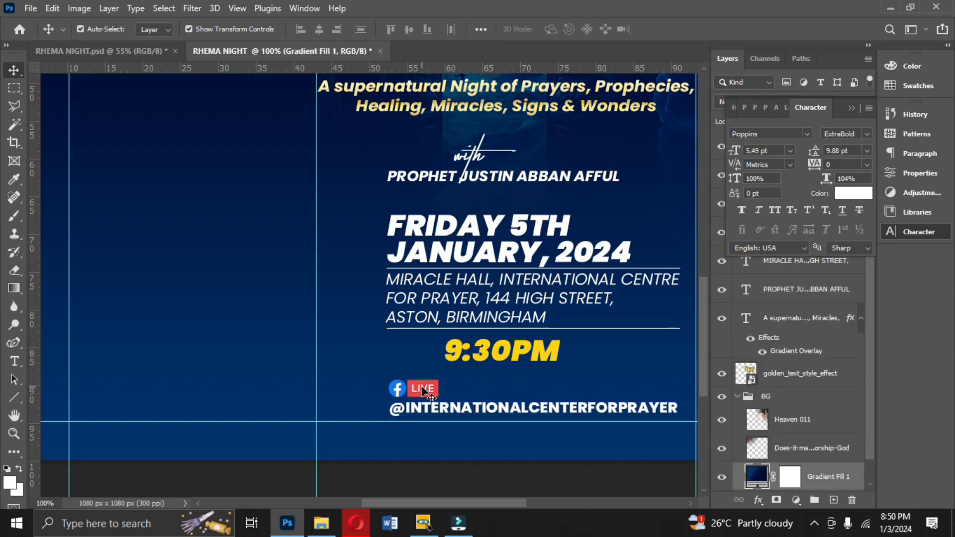
left_click(429, 387)
left_click_drag(444, 386, 484, 413)
key("Return")
key("Up")
key("Left")
key("Left")
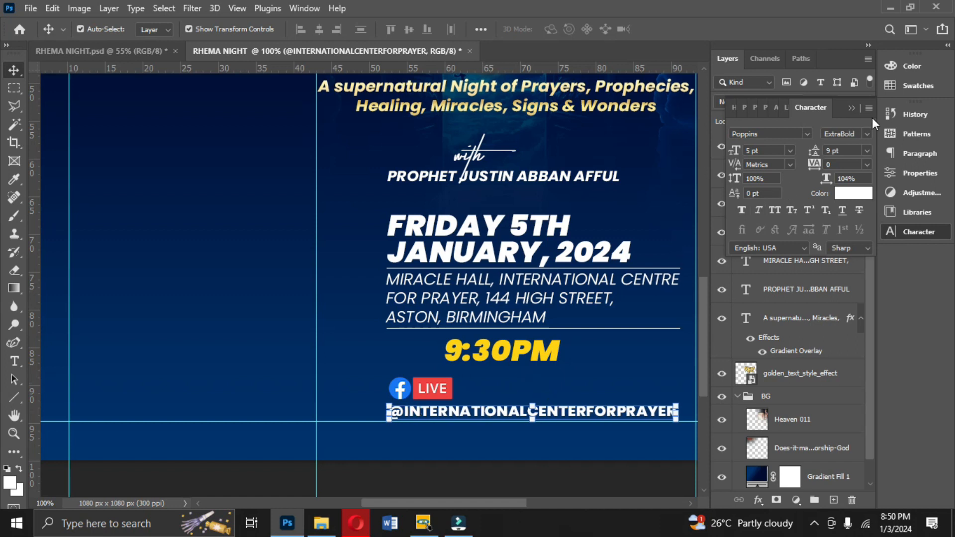
- Nudge the Facebook Live graphic and the handle text slightly down
left_click(853, 107)
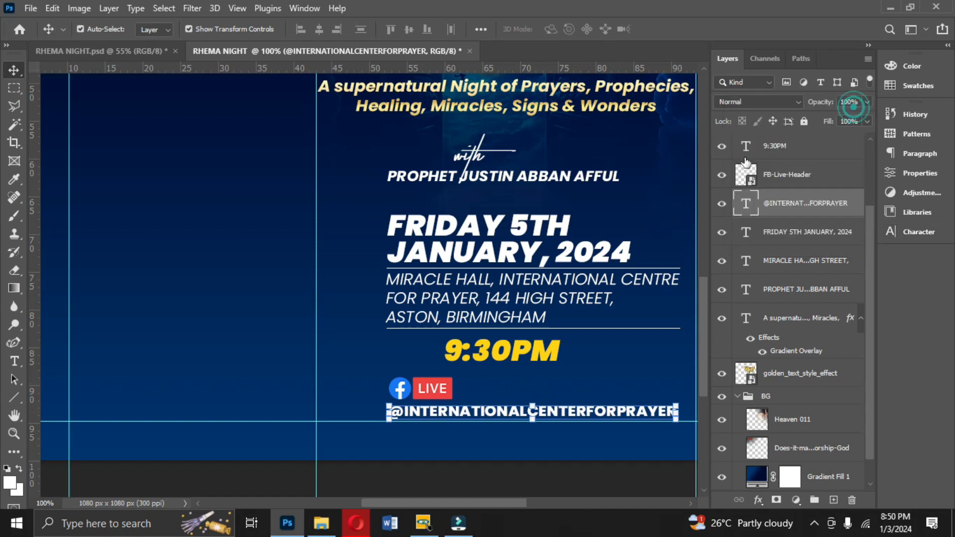
left_click_drag(432, 390, 434, 393)
left_click(529, 414)
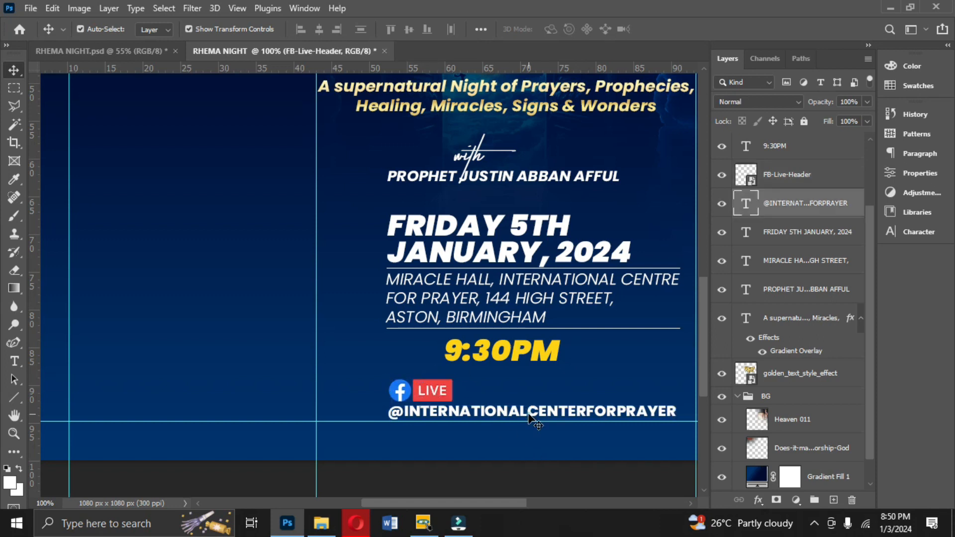
key("Down")
key("Down")
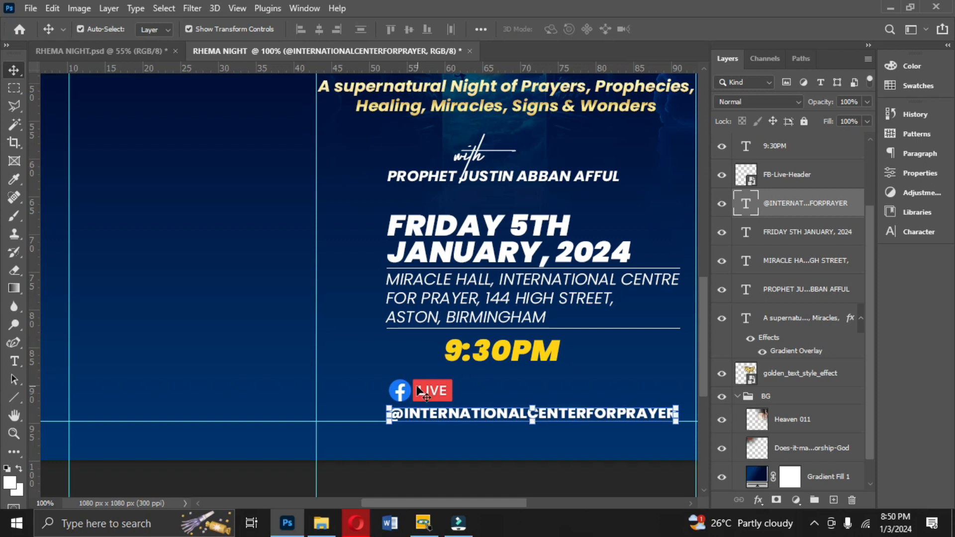
- Select the date text, venue text and both divider lines, and align their left edges
left_click(423, 393)
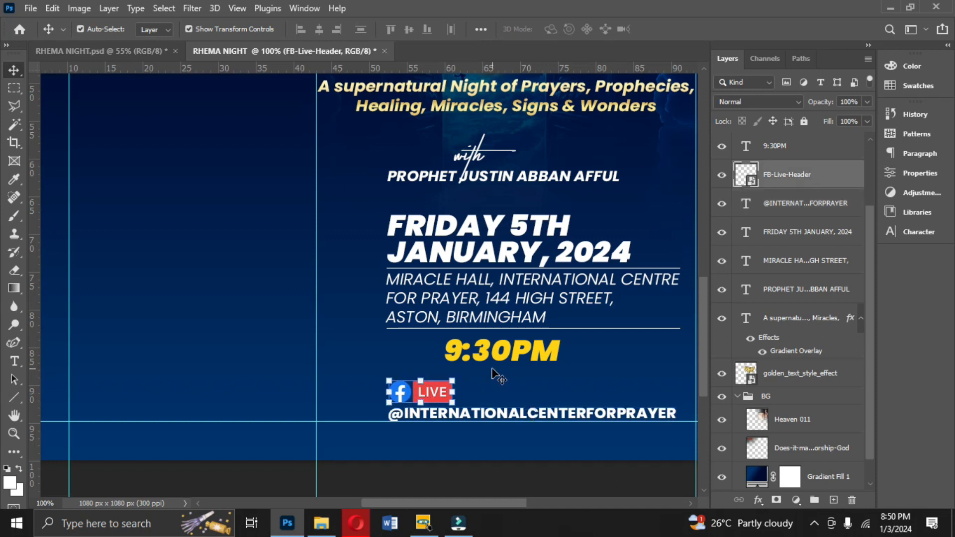
left_click(502, 249)
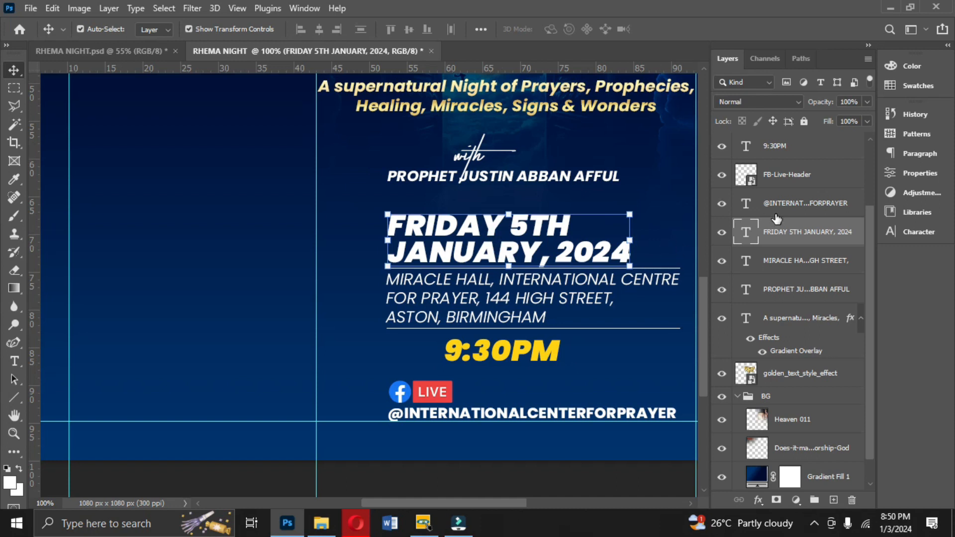
key("ctrl")
left_click(777, 267, "ctrl")
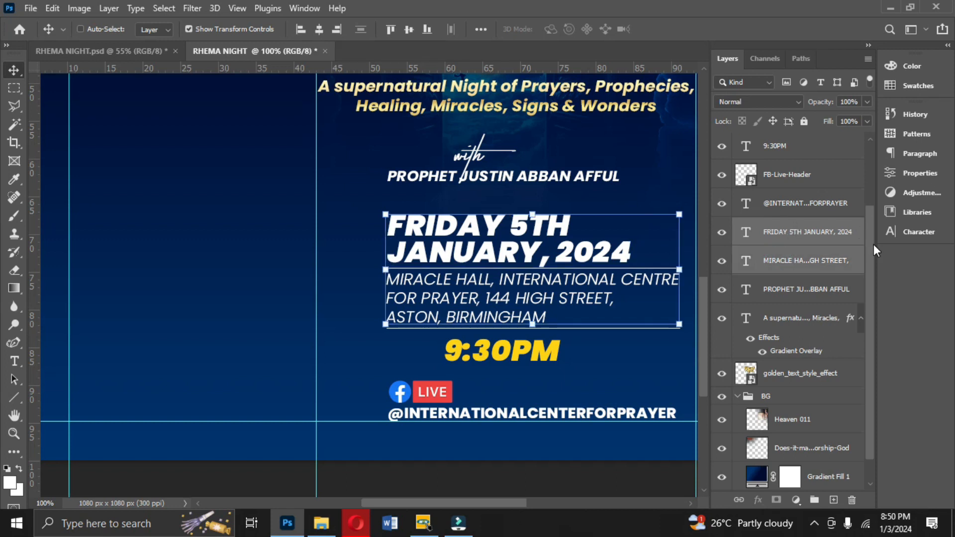
left_click_drag(873, 244, 870, 210)
left_click(811, 167, "ctrl")
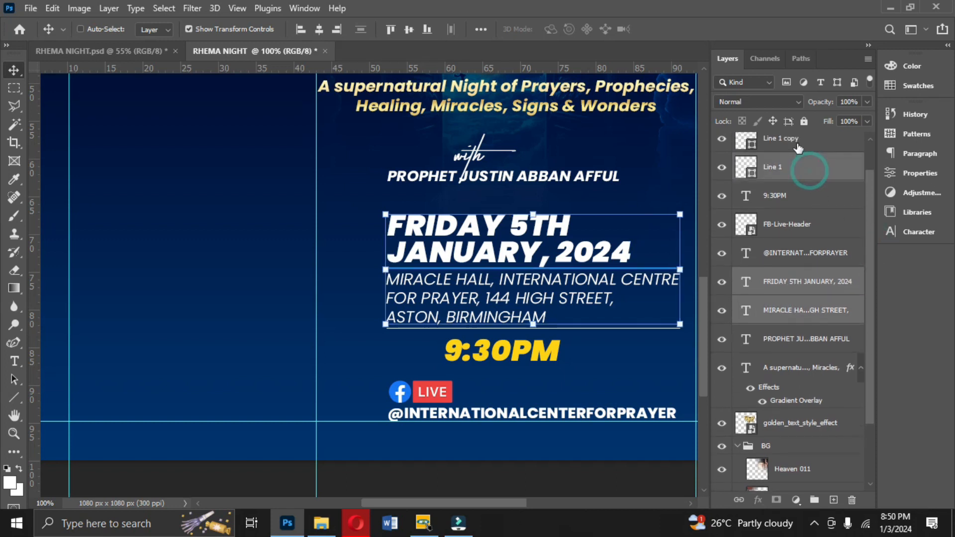
left_click(798, 144, "ctrl")
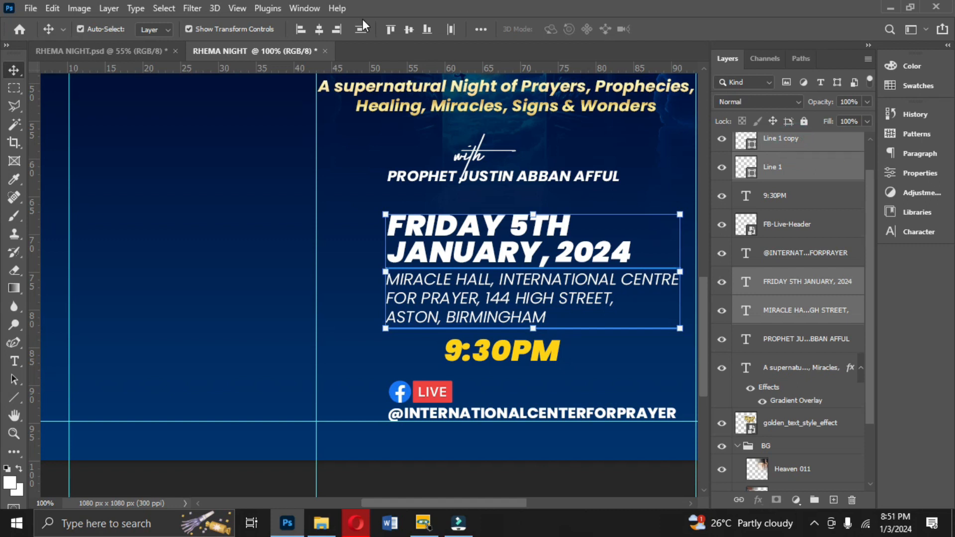
left_click(301, 29)
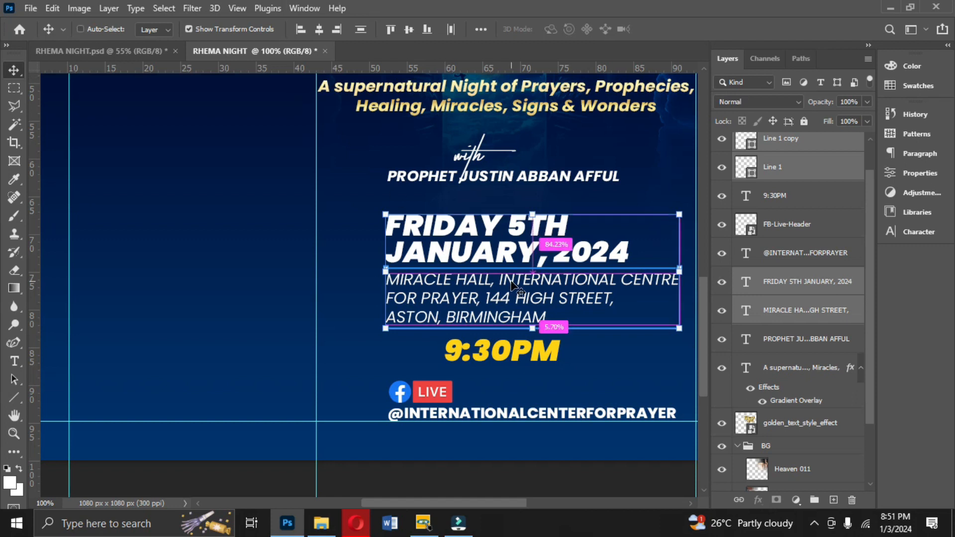
- Group the date, venue and divider lines and name the group DATE AND VENUE
key("ctrl+g")
double_click(783, 152)
type("TE AND VENUE")
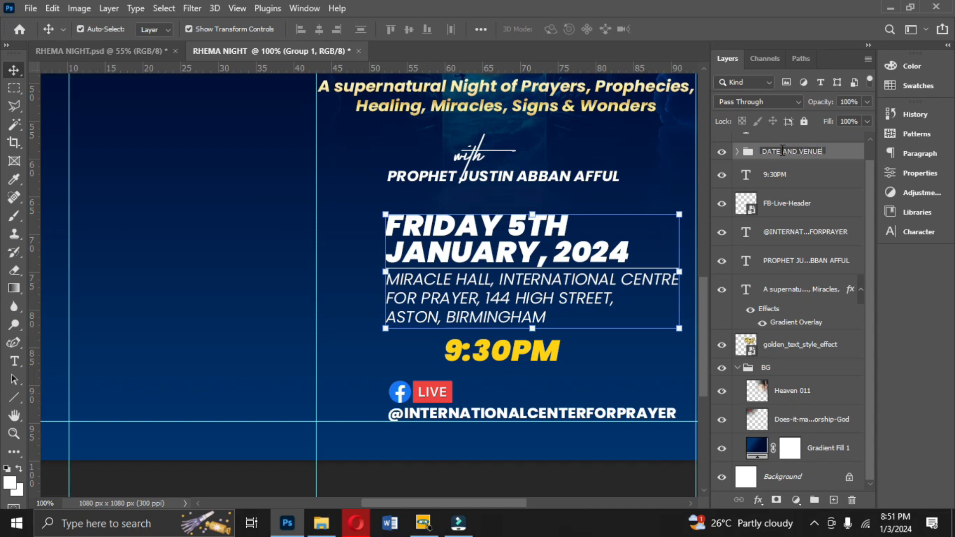
left_click(850, 153)
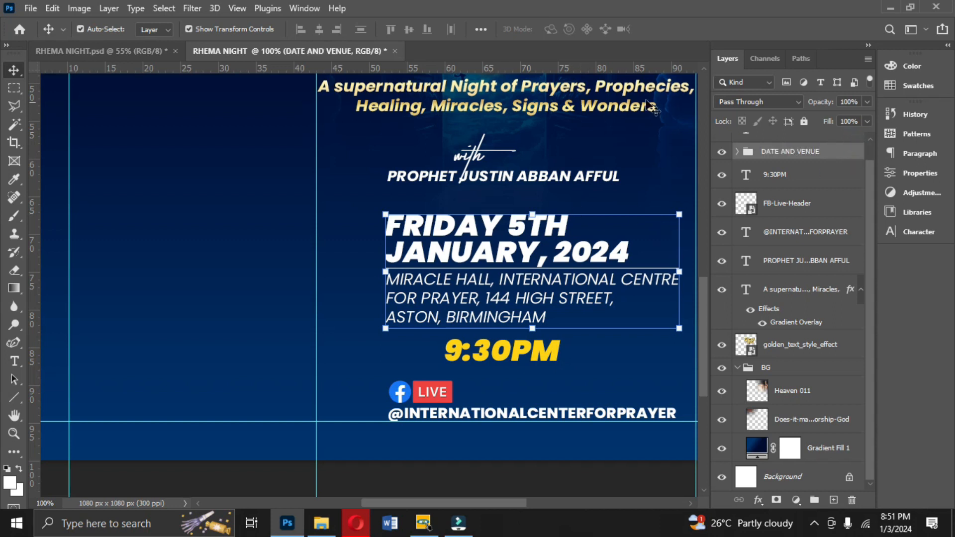
- Center the time text horizontally with the DATE AND VENUE group
left_click(788, 180, "ctrl")
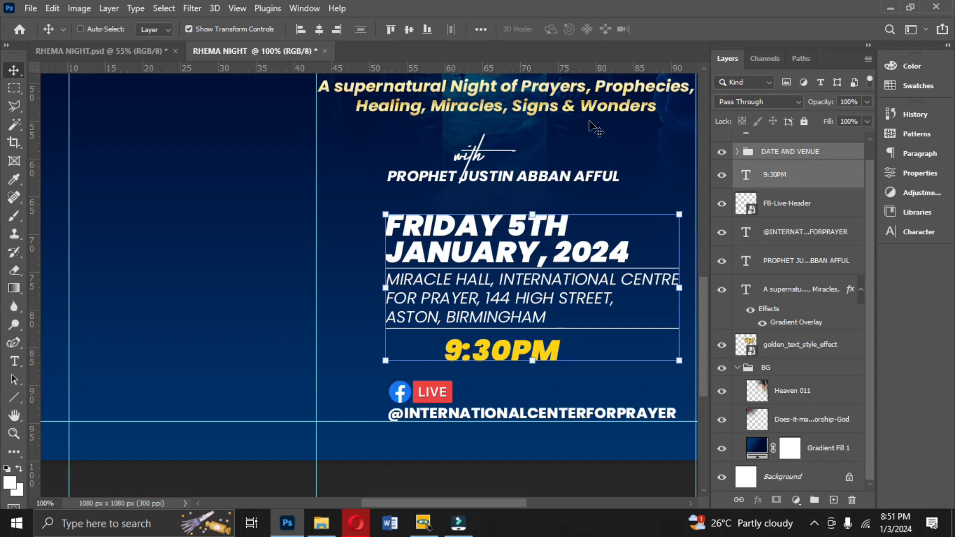
left_click(319, 29)
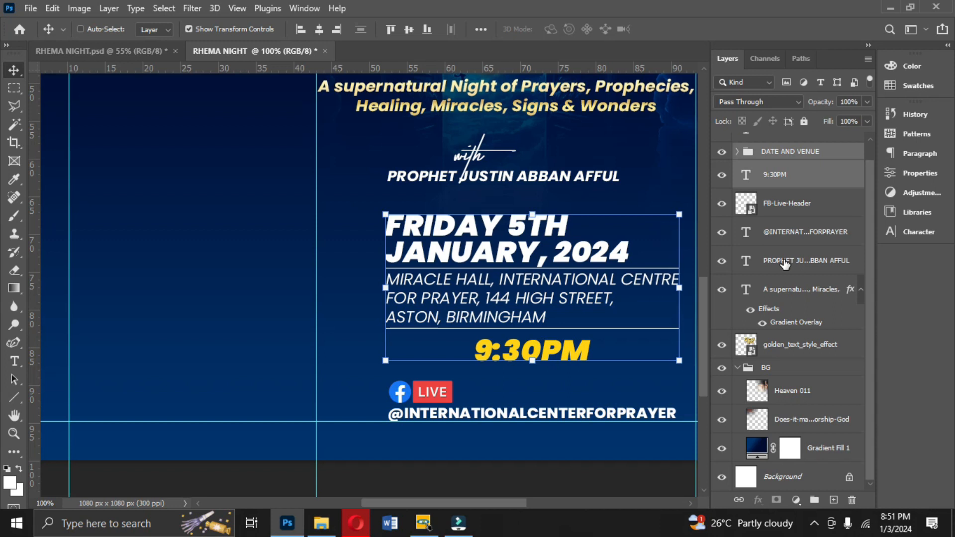
- Add the handle, speaker name, tagline and title to the selection, fit the canvas in view, and align their horizontal centers
left_click(776, 233, "ctrl")
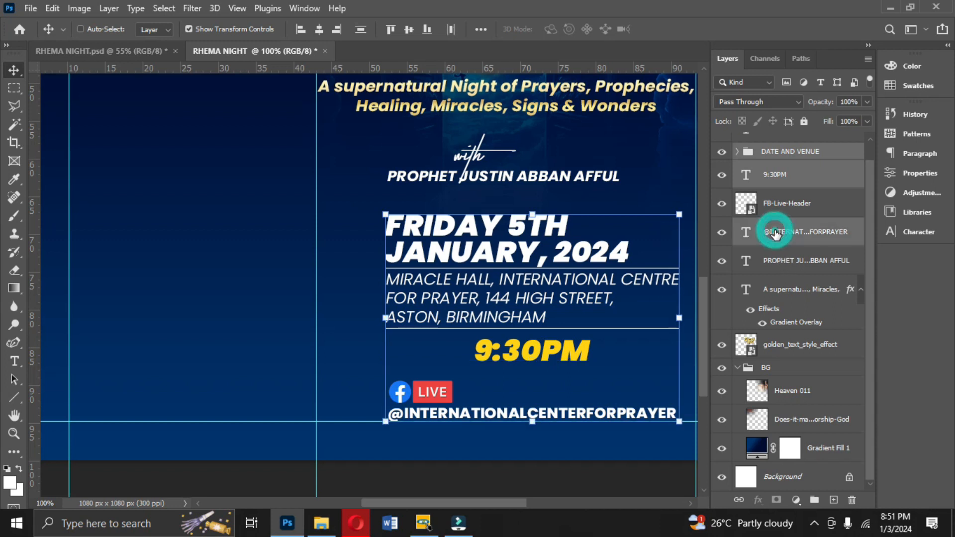
left_click(776, 263, "ctrl")
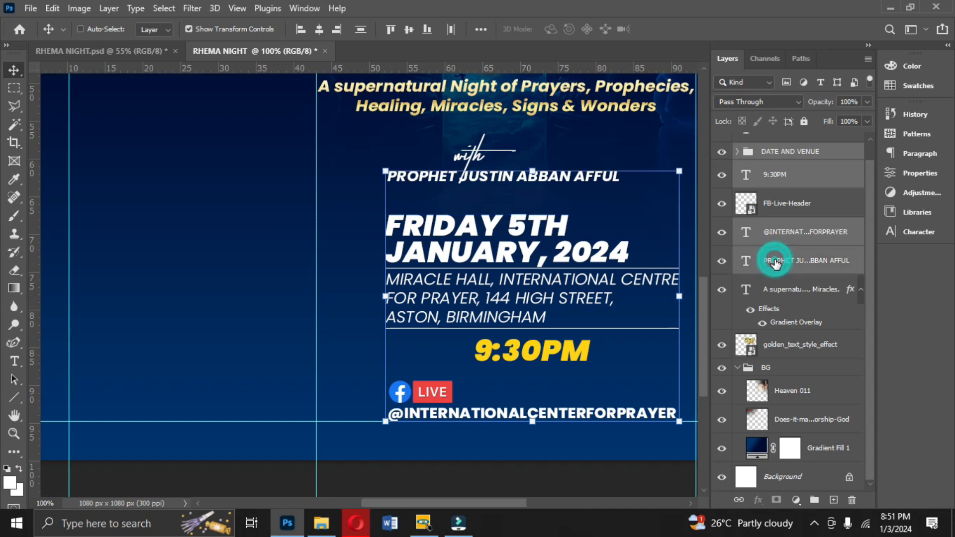
left_click(779, 348, "ctrl")
left_click(779, 294, "ctrl")
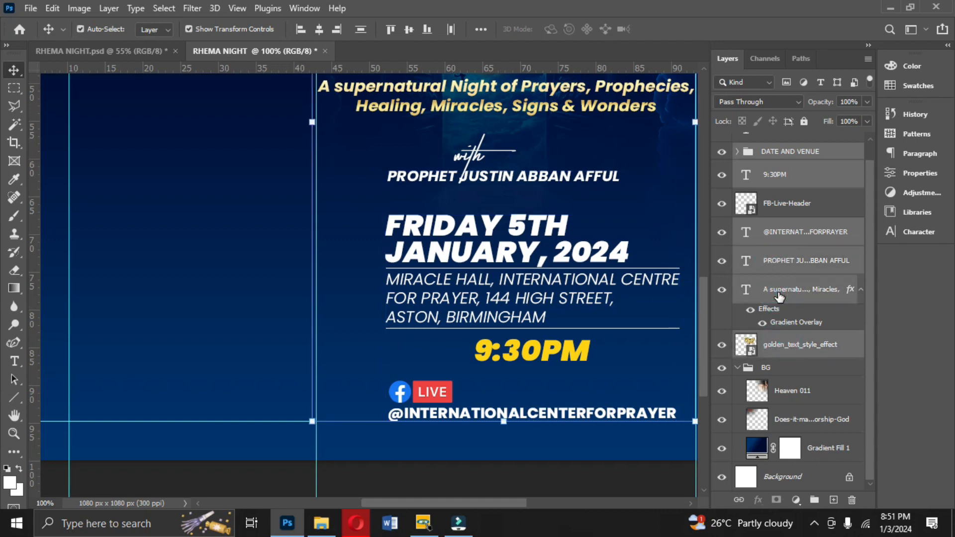
key("ctrl+minus")
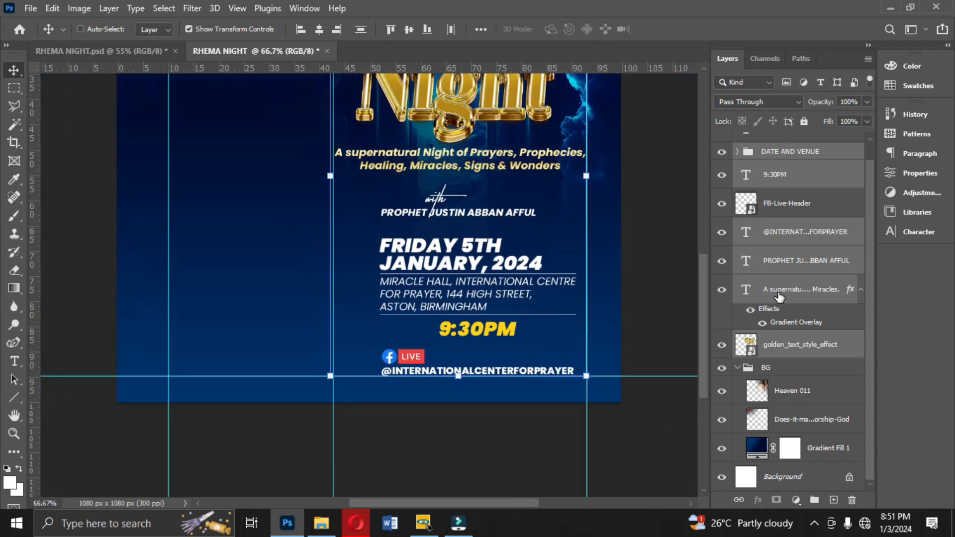
key("ctrl+minus")
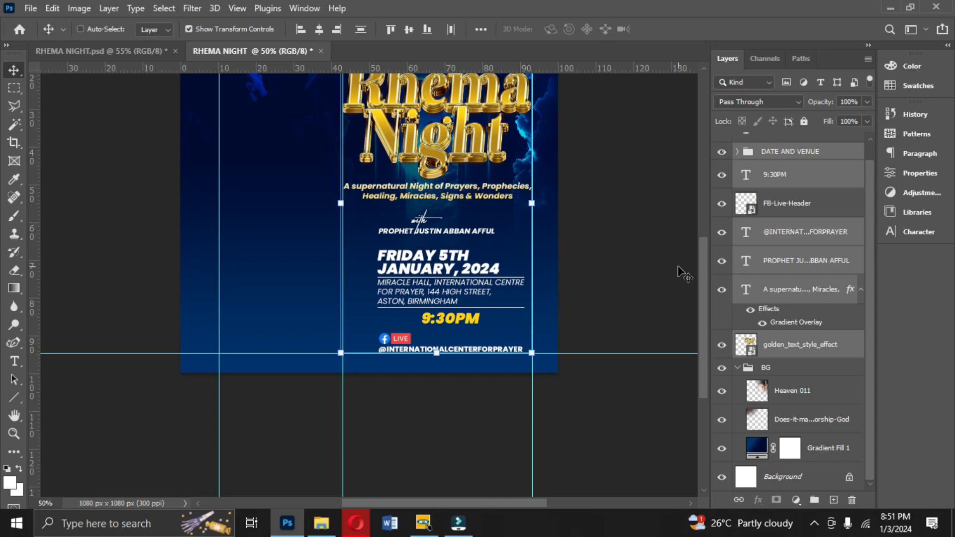
key("ctrl+0")
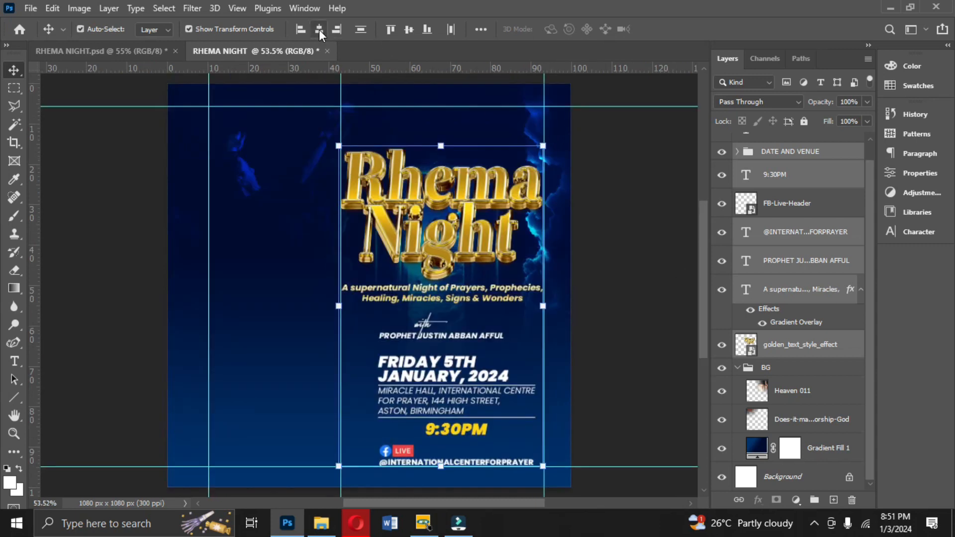
left_click(319, 29)
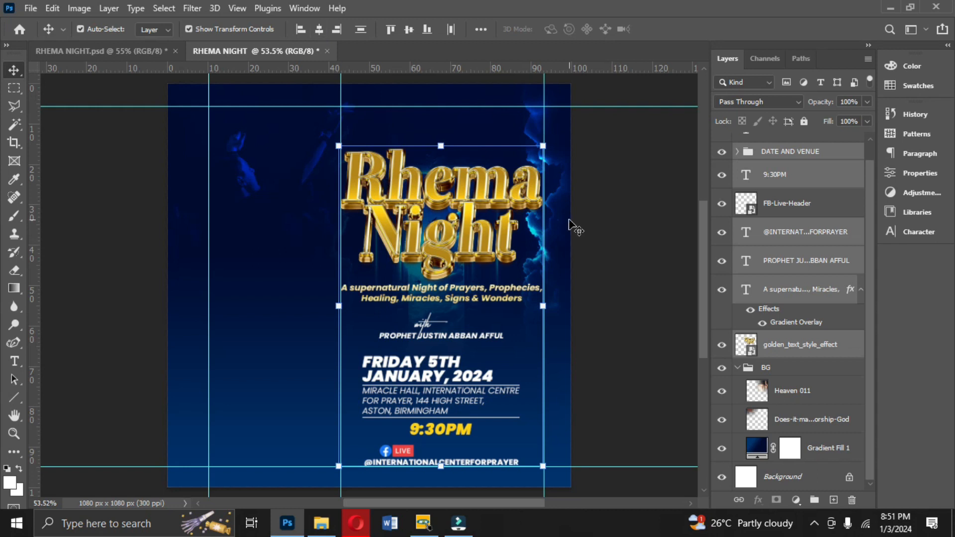
- Nudge the selected text block slightly right and deselect it
key("Right")
key("Right")
key("Right")
key("Right")
key("Right")
key("Right")
key("Right")
key("Right")
key("Right")
key("Right")
key("Right")
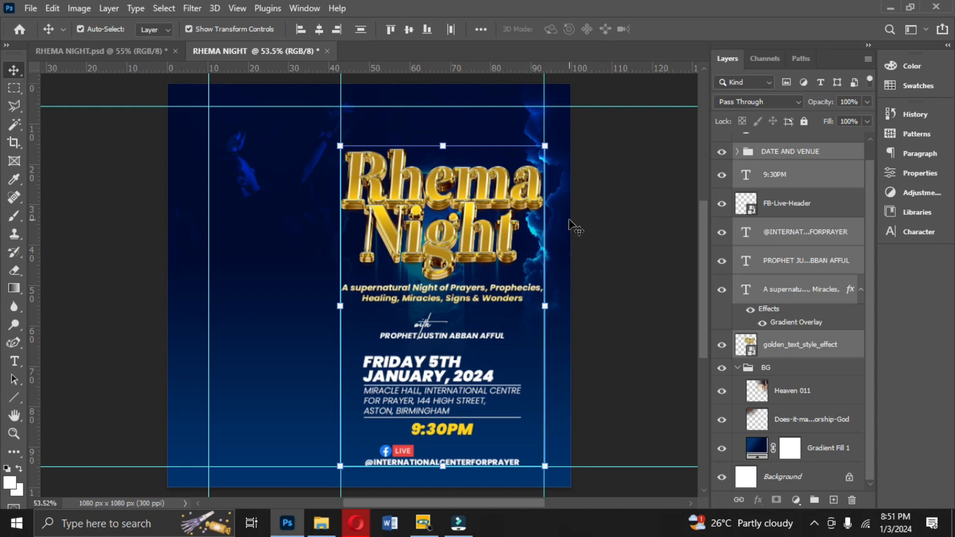
key("Right")
key("Right")
key("Right")
key("Right")
key("Right")
key("Right")
key("Right")
key("Right")
key("Right")
key("Right")
key("Right")
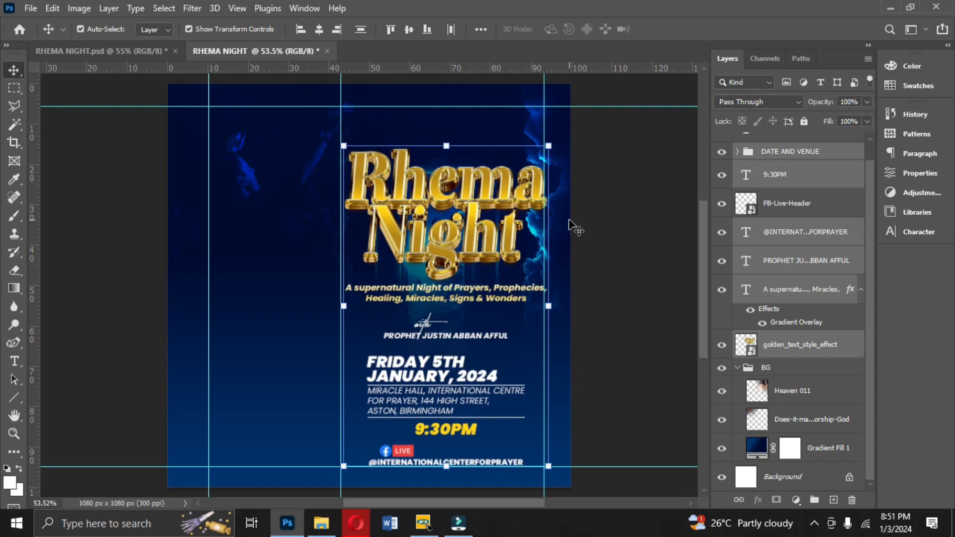
key("Left")
key("Left")
key("Left")
key("Left")
key("Left")
key("Left")
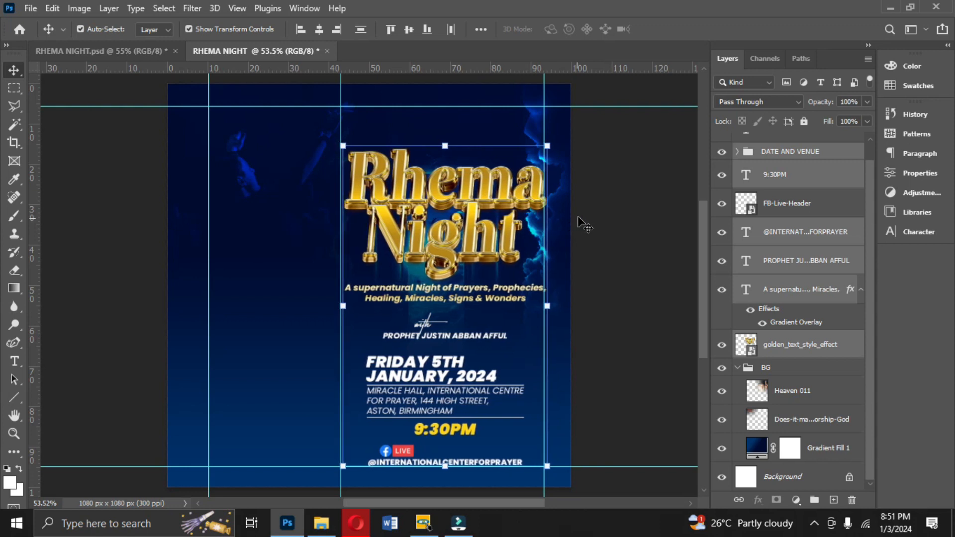
left_click(591, 215)
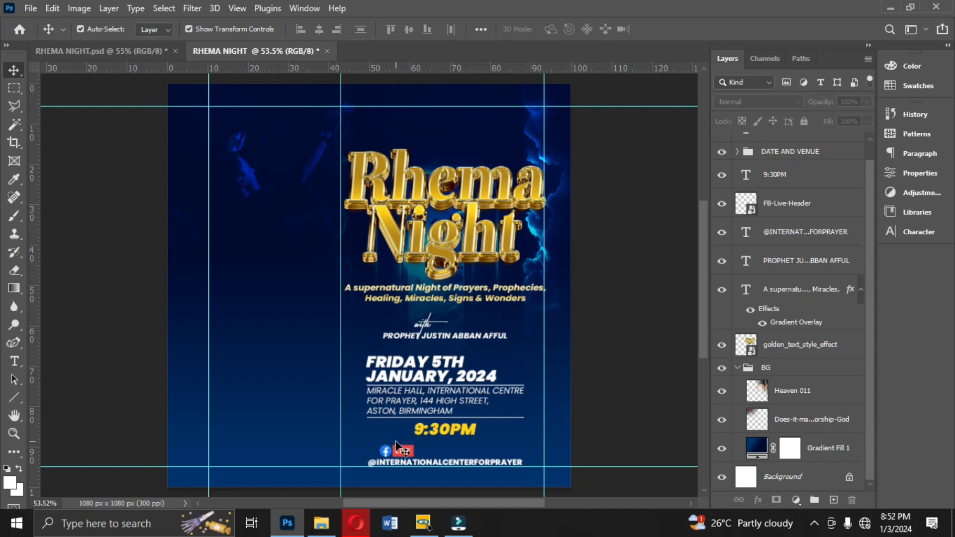
- Shift the Facebook Live graphic slightly left to line up with the handle
left_click_drag(393, 453, 384, 450)
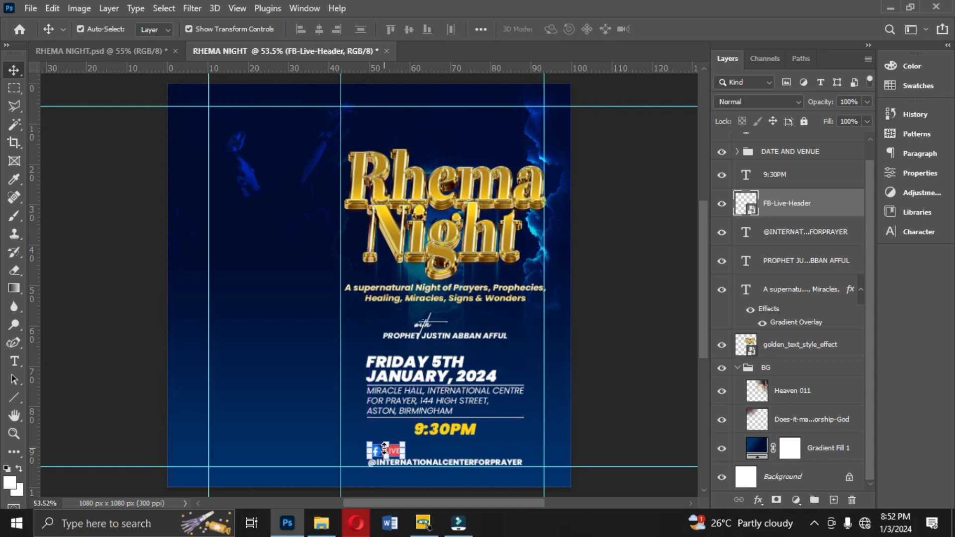
left_click(606, 409)
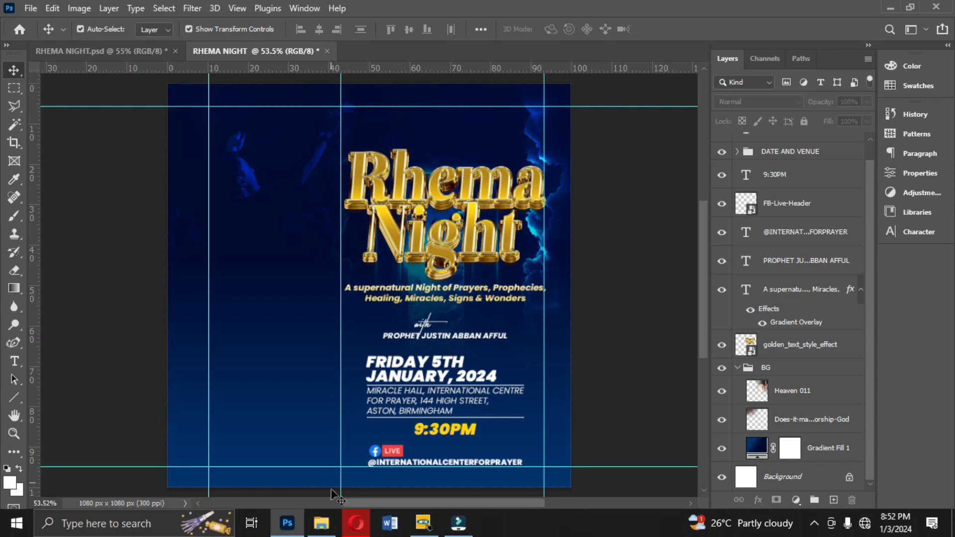
- From File Explorer, place the Prophet Justin photo on the left of the flyer, scaled to about 50%
left_click(321, 523)
left_click_drag(532, 343, 224, 365)
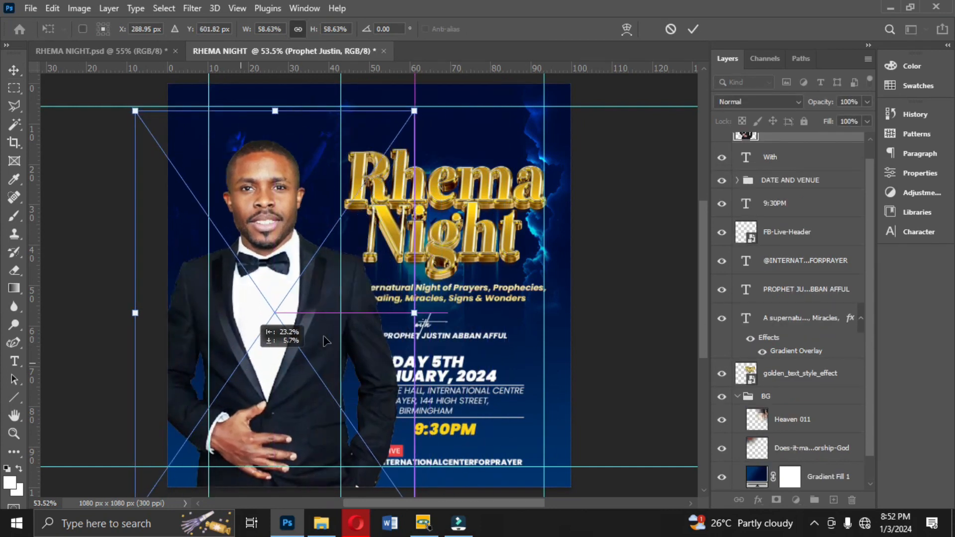
left_click_drag(414, 308, 392, 330)
left_click_drag(271, 376, 270, 387)
left_click_drag(384, 320, 375, 319)
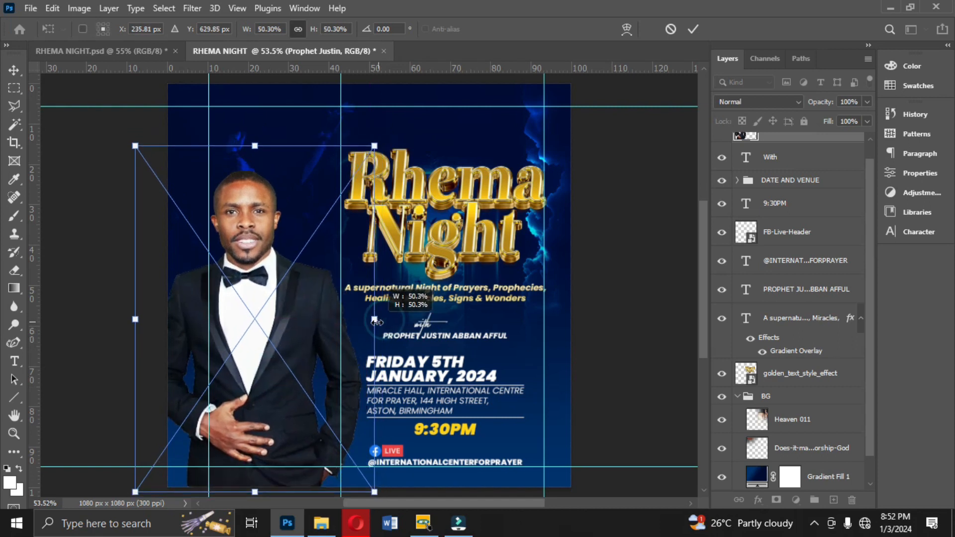
double_click(310, 327)
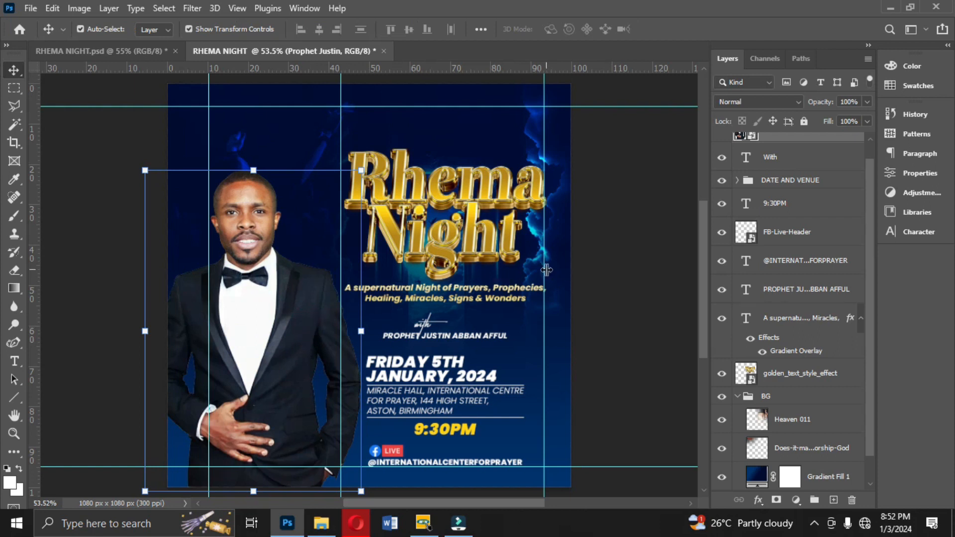
- Remove the two vertical guides running through the text area
left_click(422, 270)
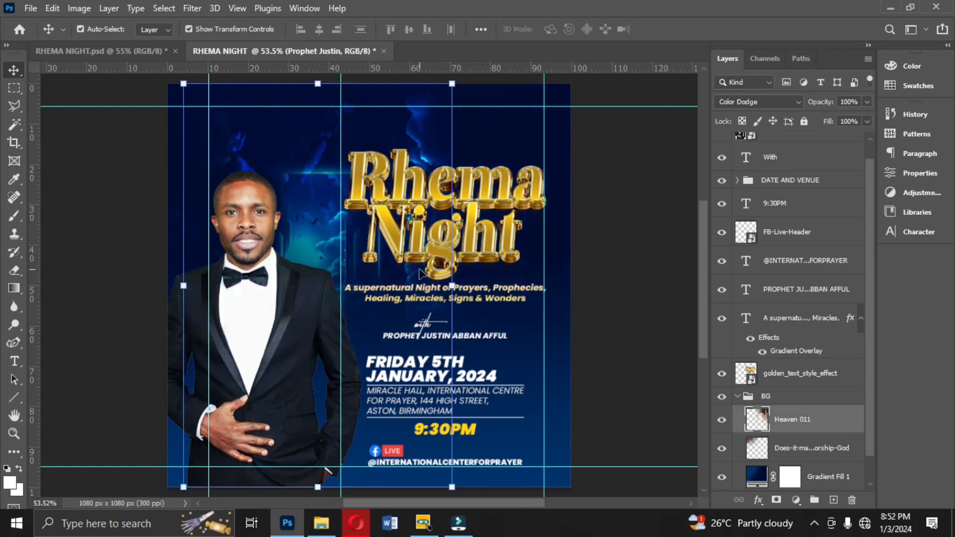
key("ctrl+z")
left_click_drag(544, 205, 0, 248)
left_click_drag(343, 214, 1, 219)
left_click(631, 234)
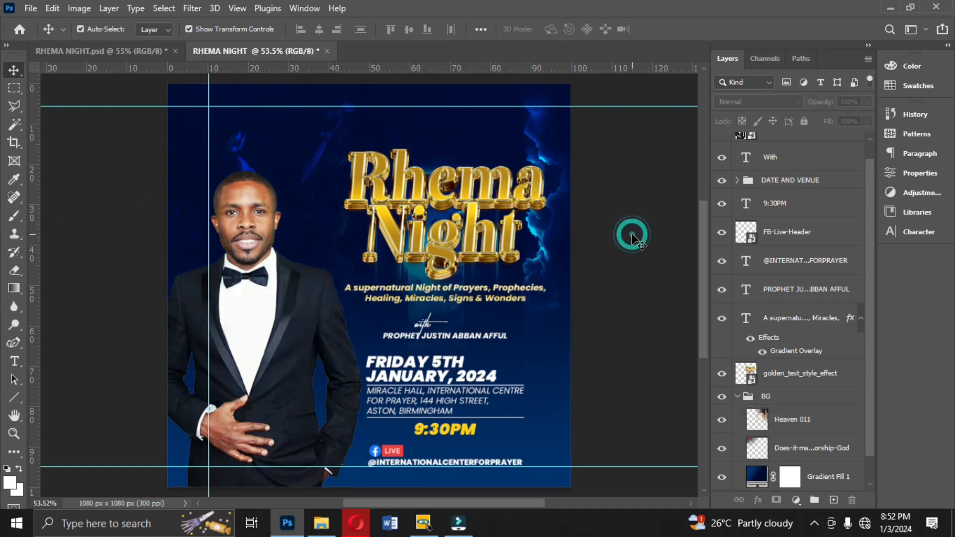
- Delete the placed Prophet Justin photo
left_click(284, 316)
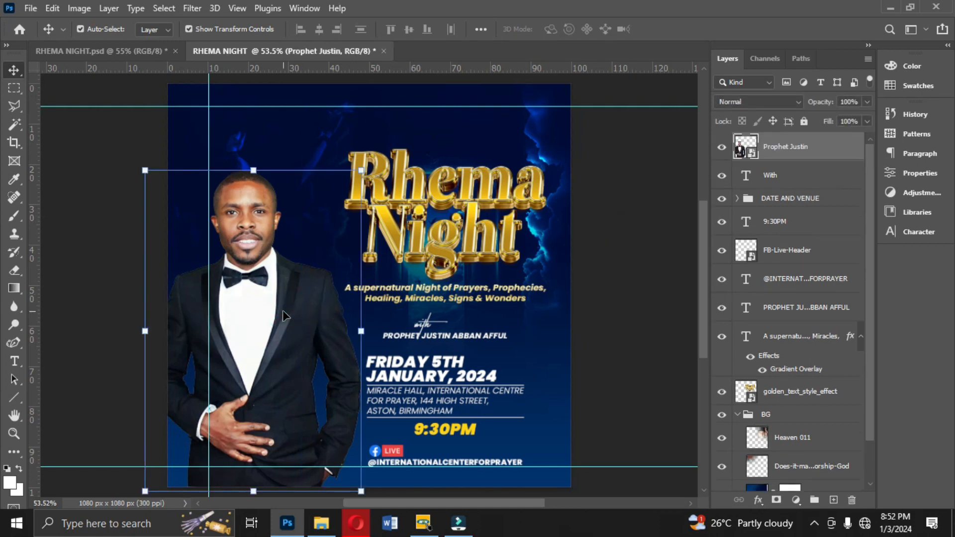
key("Delete")
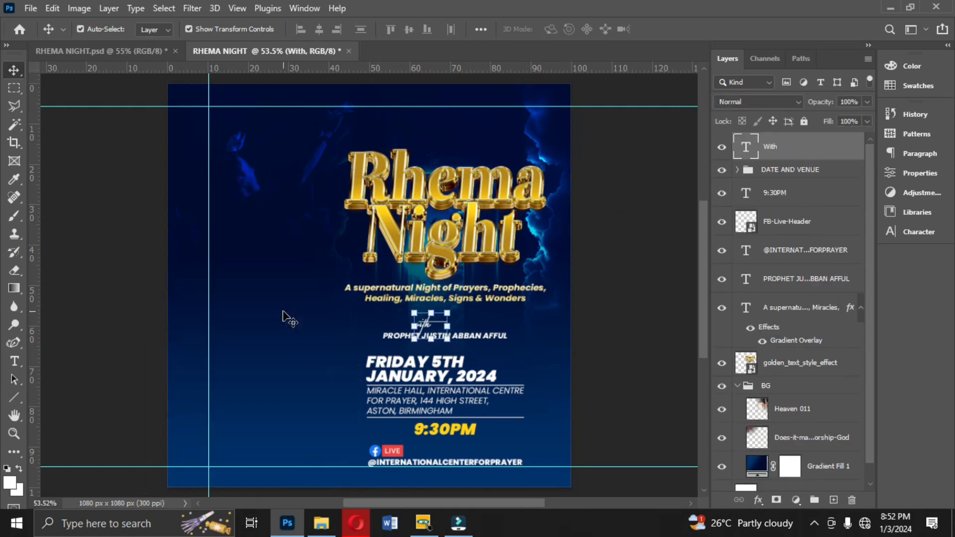
- From the ICP UK folder, place the Pastor Brain photo at the flyer's lower left, scaled down to fit
left_click(317, 525)
left_click(145, 344)
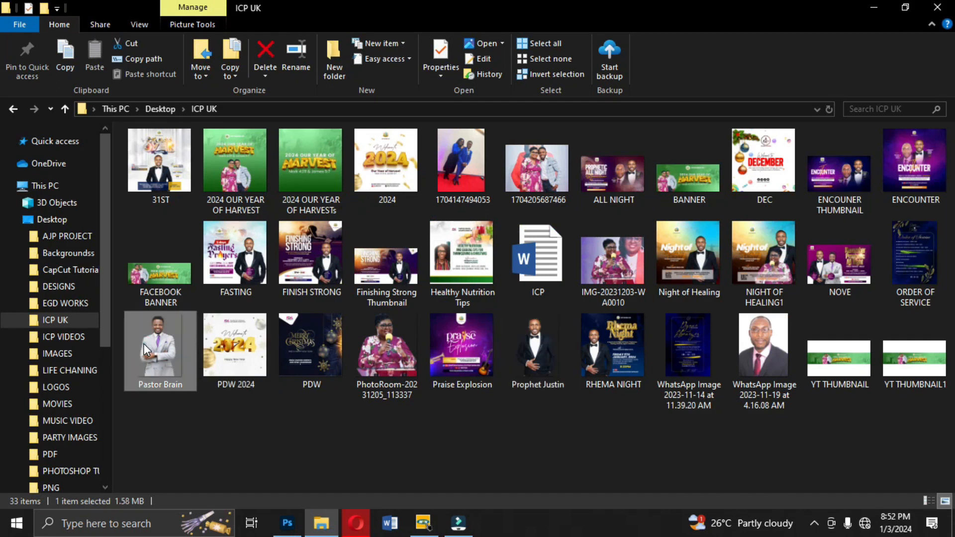
left_click_drag(159, 342, 222, 375)
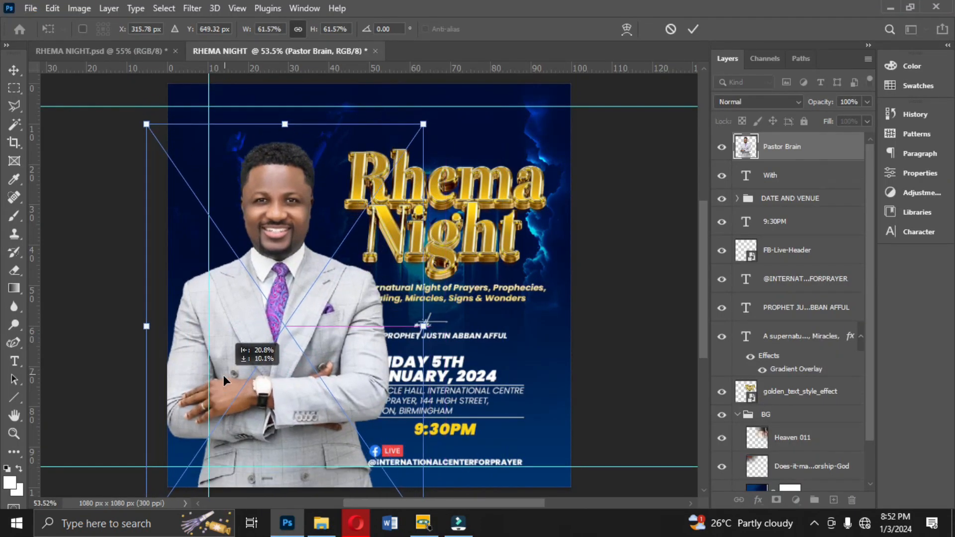
left_click_drag(427, 329, 328, 339)
key("Return")
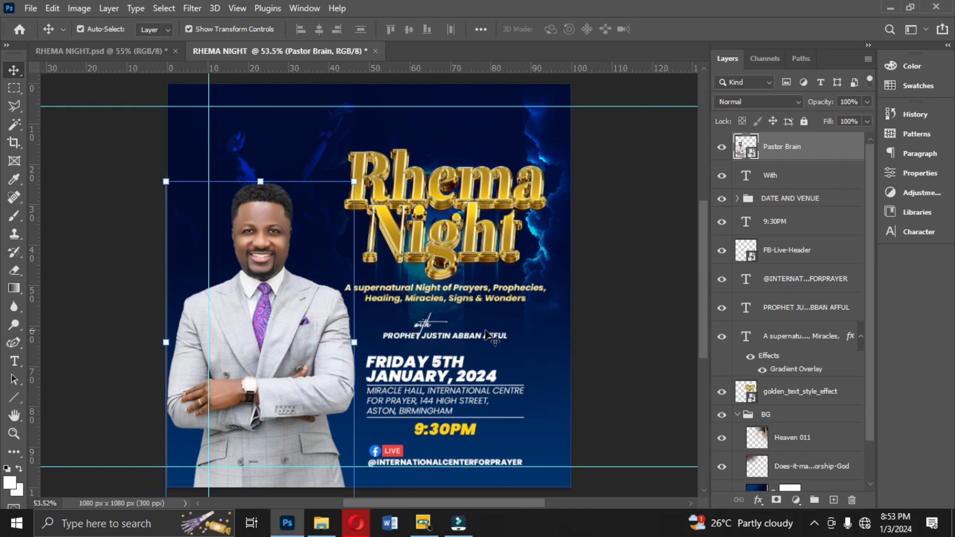
left_click(626, 362)
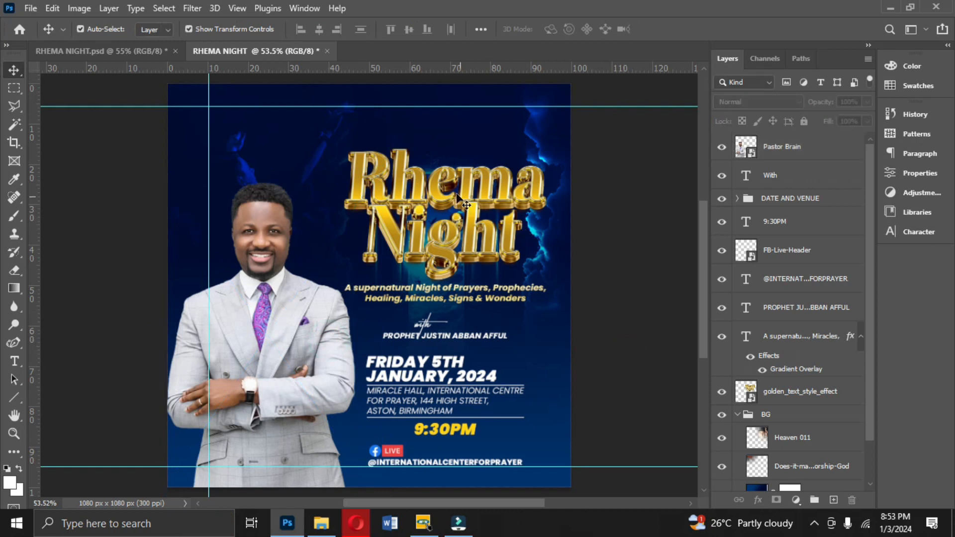
- Remove the top horizontal guide
left_click_drag(482, 107, 482, 66)
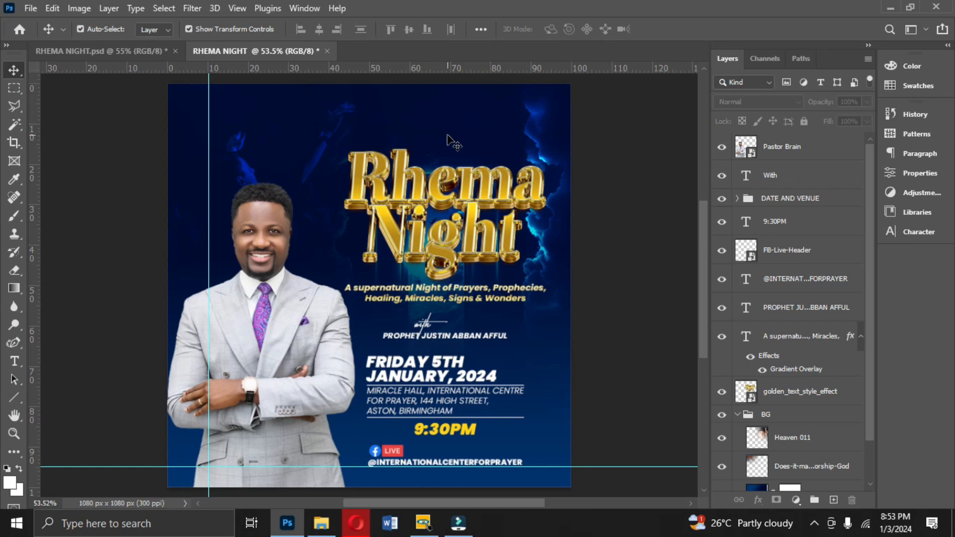
- Compare the working flyer with the original RHEMA NIGHT.psd reference design in the other tab
left_click(434, 219)
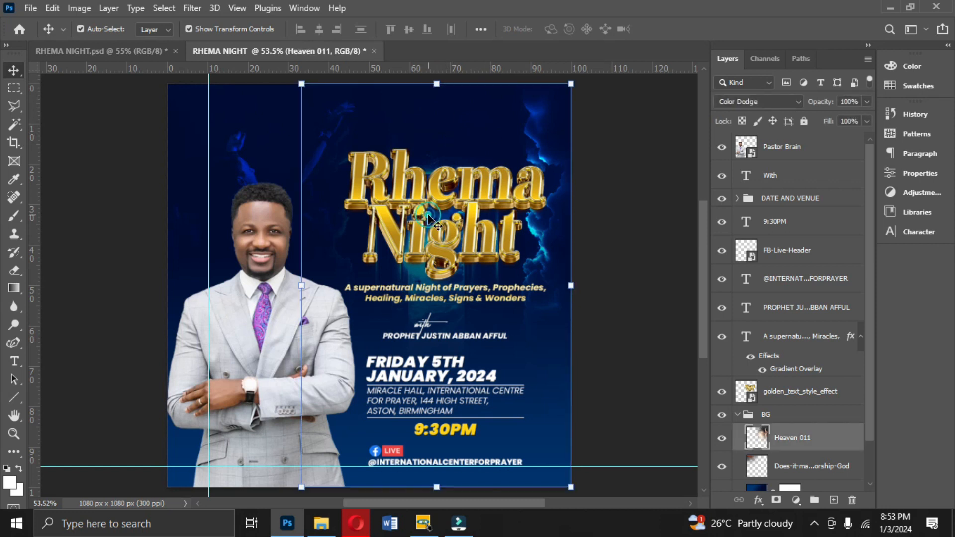
left_click(102, 51)
left_click(417, 166)
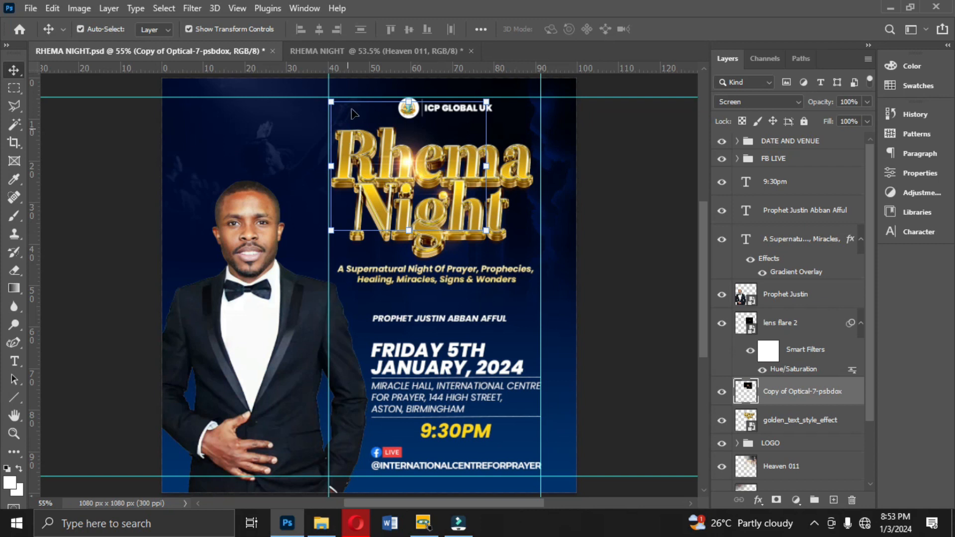
left_click(366, 50)
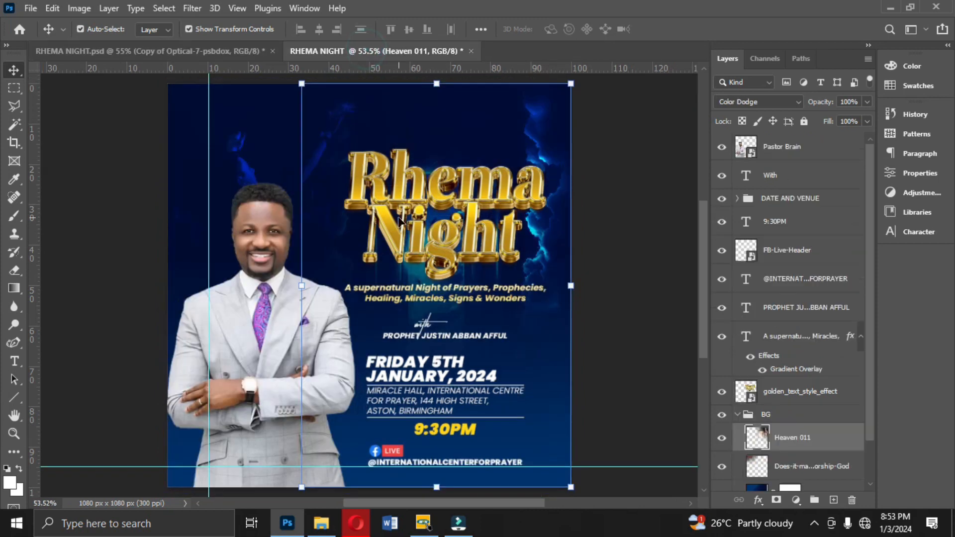
left_click(461, 227)
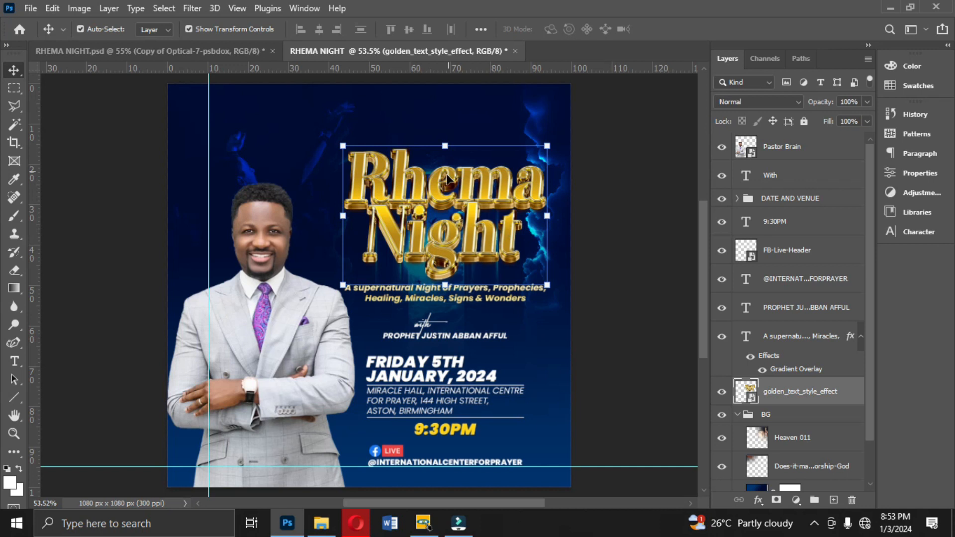
- Place the Copy of Optical-7-psbdox lens flare from the Vectors VEC folder over the Rhema Night title, scaled down
left_click(321, 524)
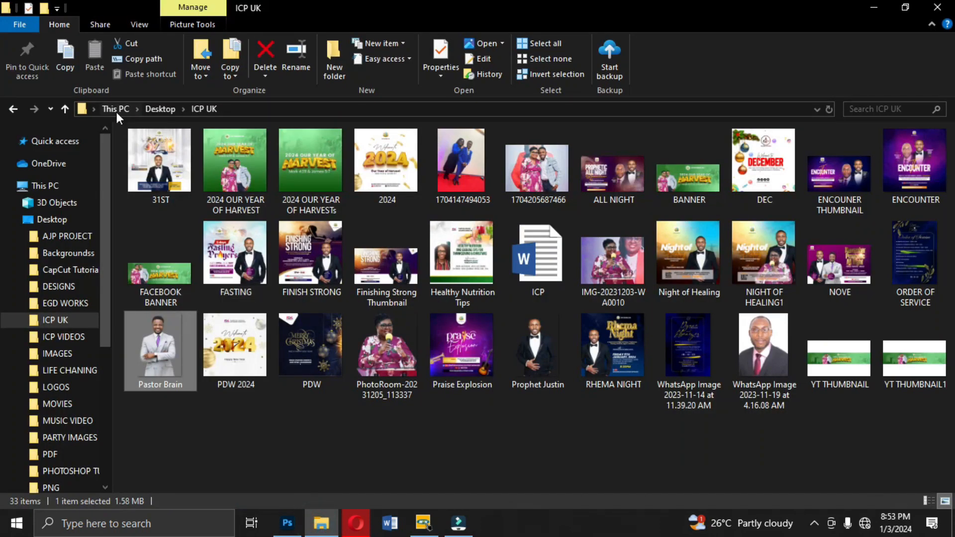
left_click(13, 108)
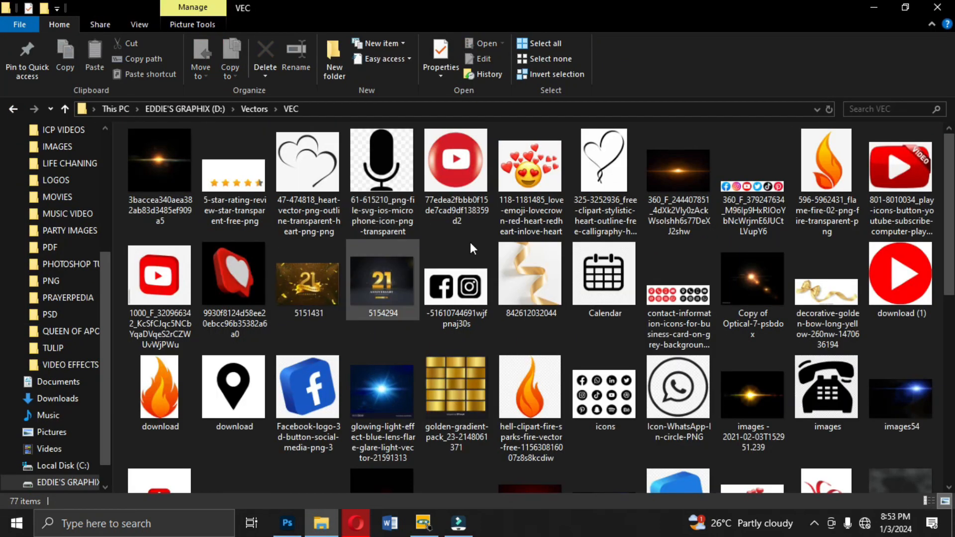
left_click(742, 297)
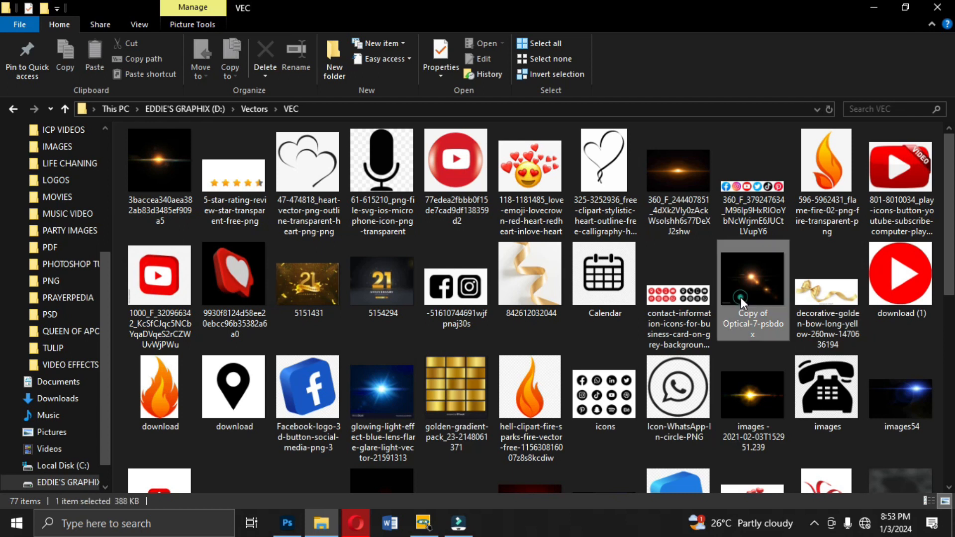
left_click_drag(753, 285, 476, 229)
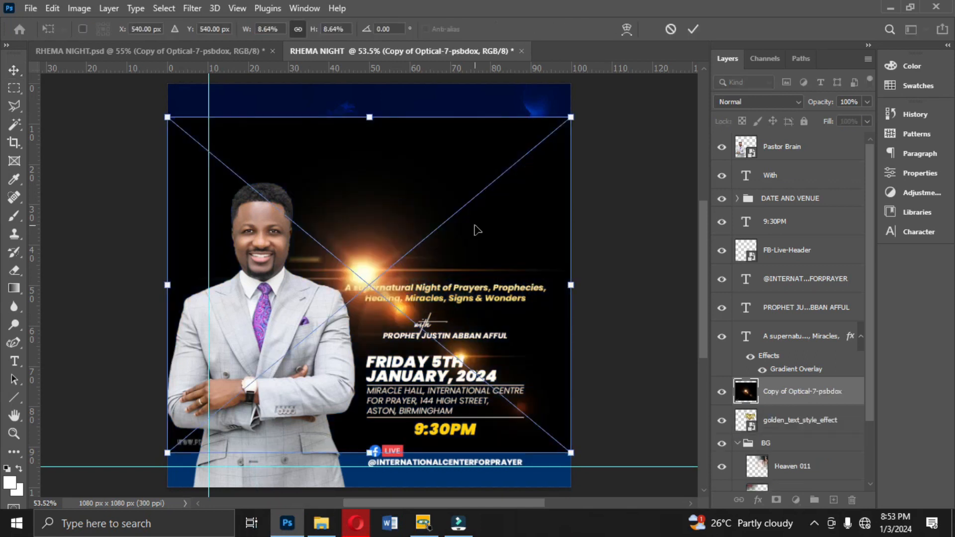
left_click_drag(395, 260, 465, 288)
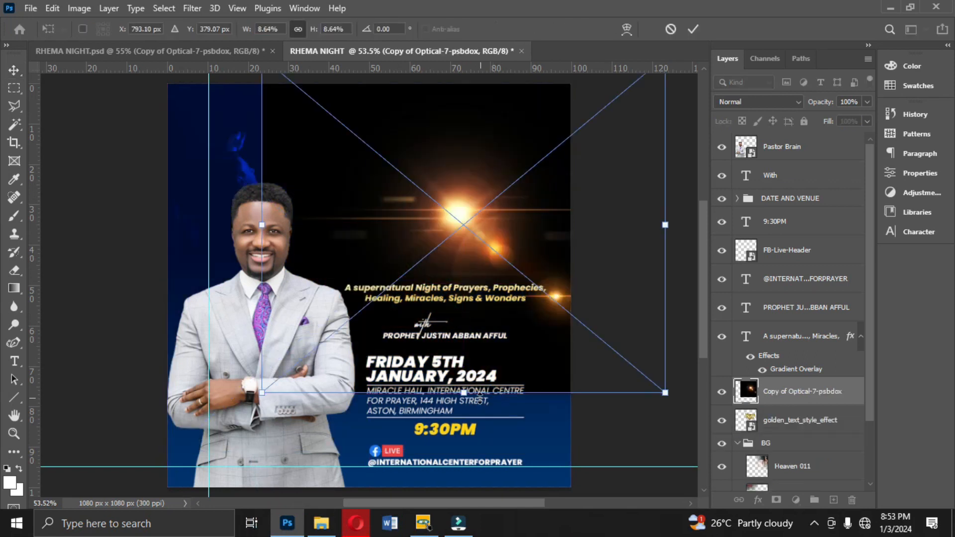
left_click_drag(465, 395, 463, 268)
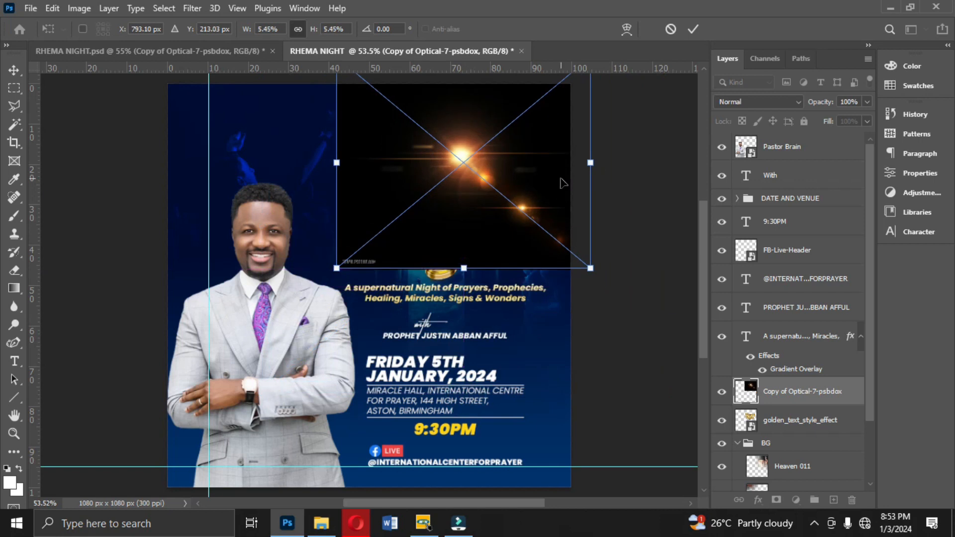
left_click_drag(589, 162, 525, 162)
left_click_drag(467, 161, 495, 202)
key("Return")
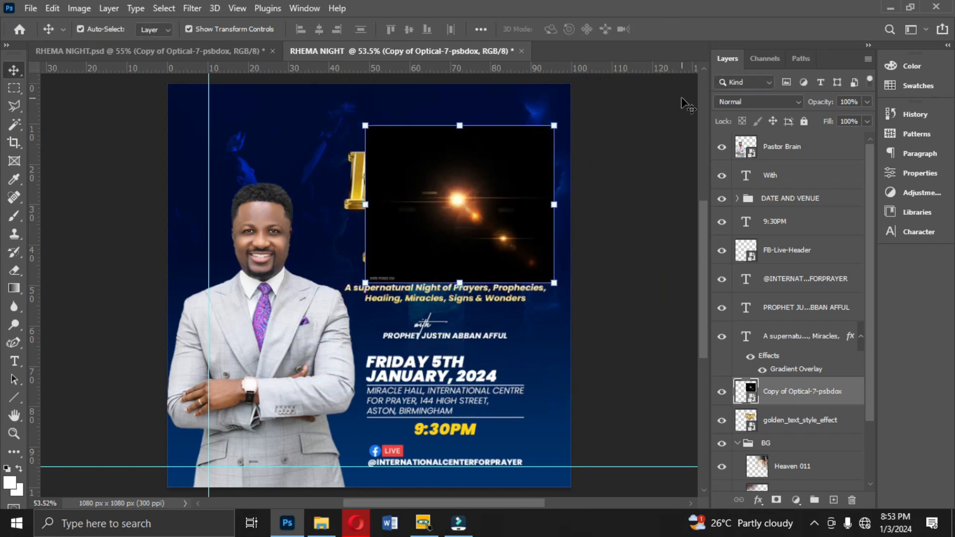
- Set the lens flare layer to Screen blend mode and shift it left over the title
left_click(747, 102)
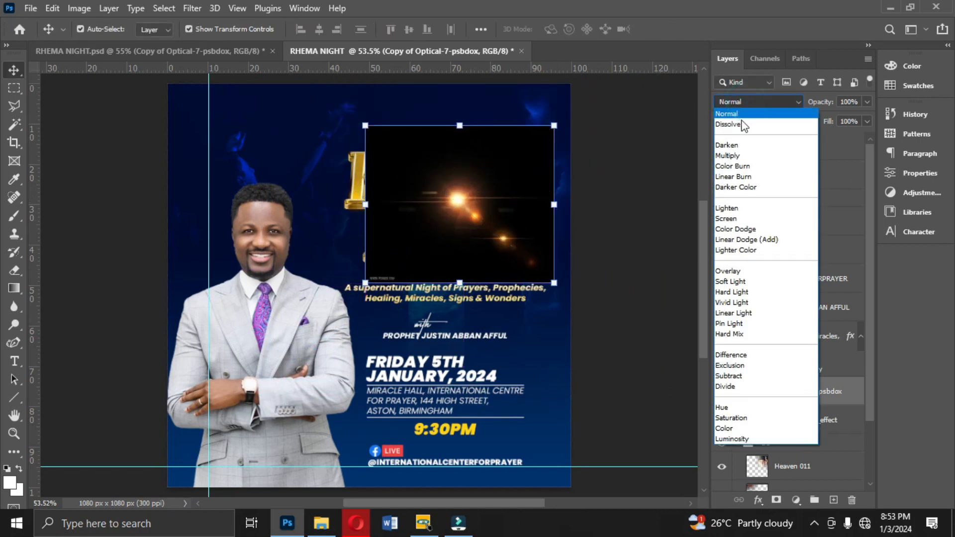
left_click(742, 219)
left_click_drag(464, 193, 425, 193)
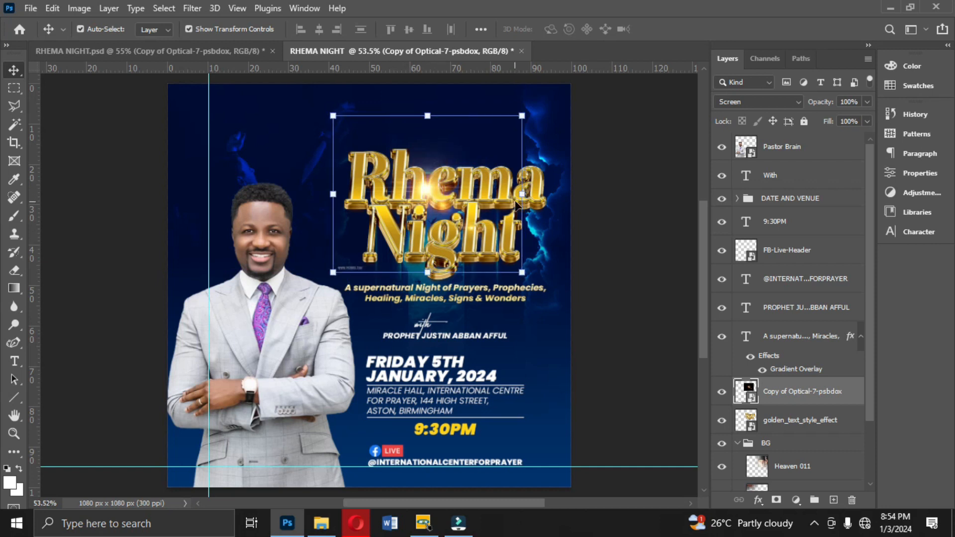
- Rasterize the lens flare layer and remove its watermark corner using a rectangular selection
right_click(785, 395)
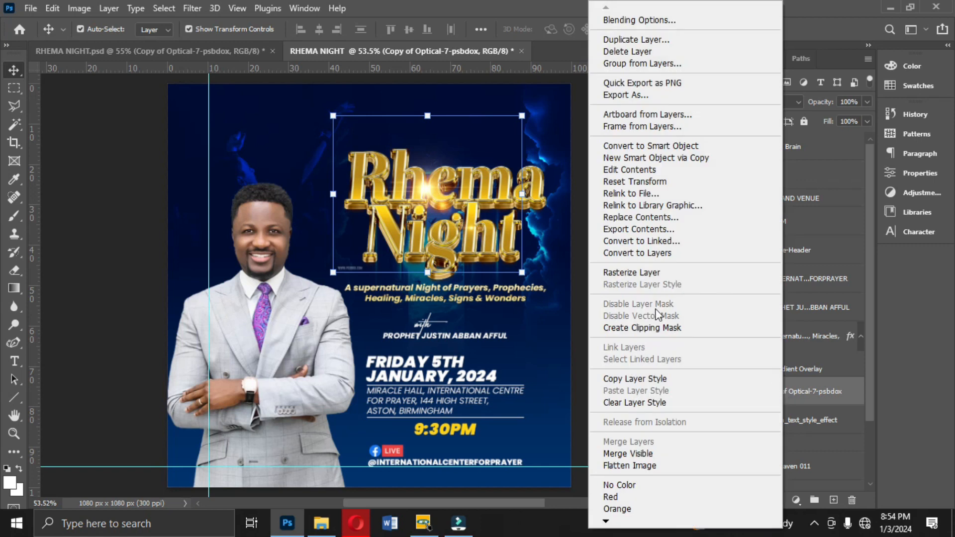
left_click(641, 273)
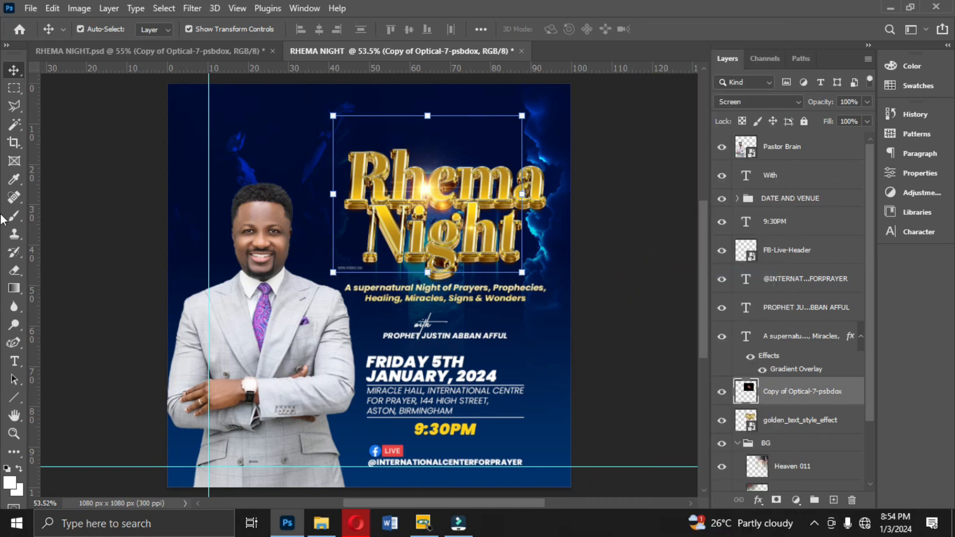
left_click(16, 91)
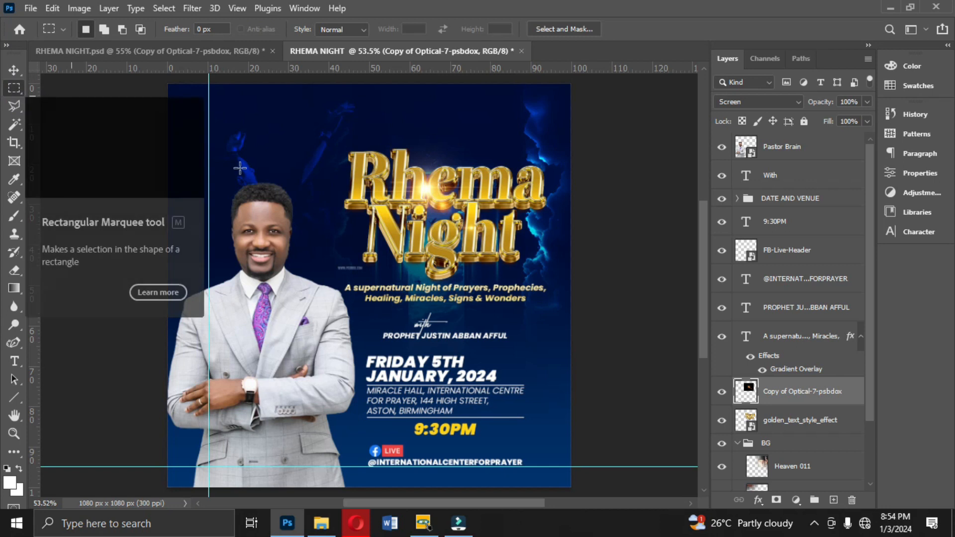
left_click_drag(292, 234, 378, 332)
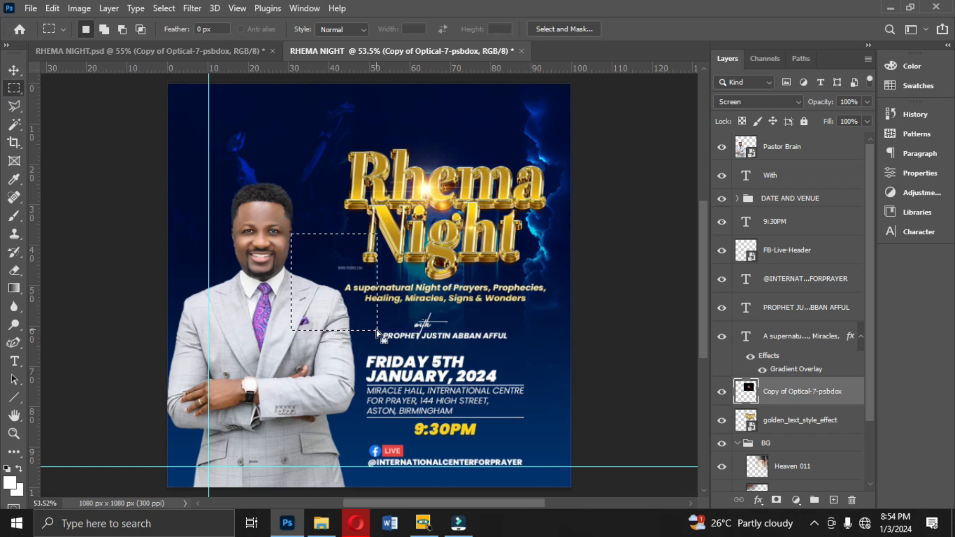
left_click(378, 331)
- Check the Heaven 011 overlay layer's blend mode, keeping it on Color Dodge
left_click(14, 70)
left_click(628, 269)
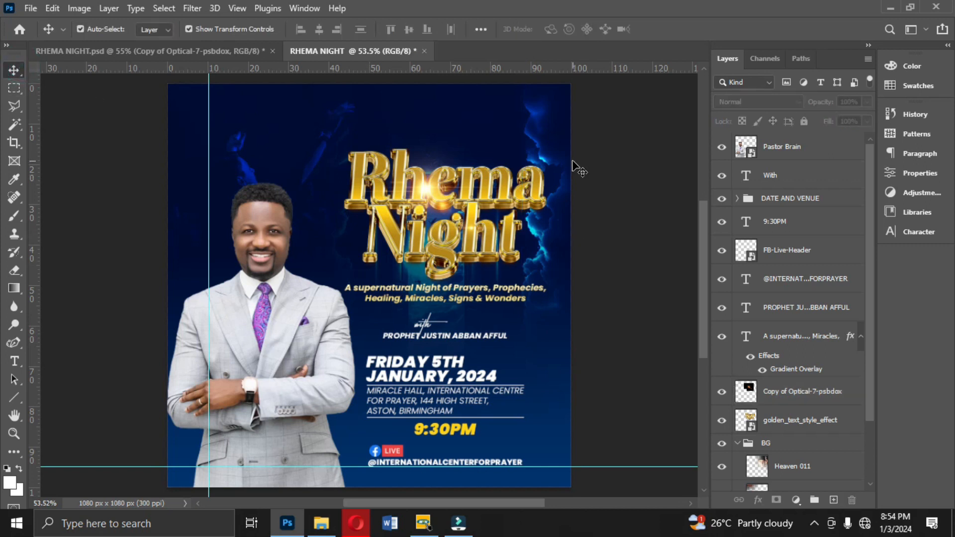
left_click(545, 146)
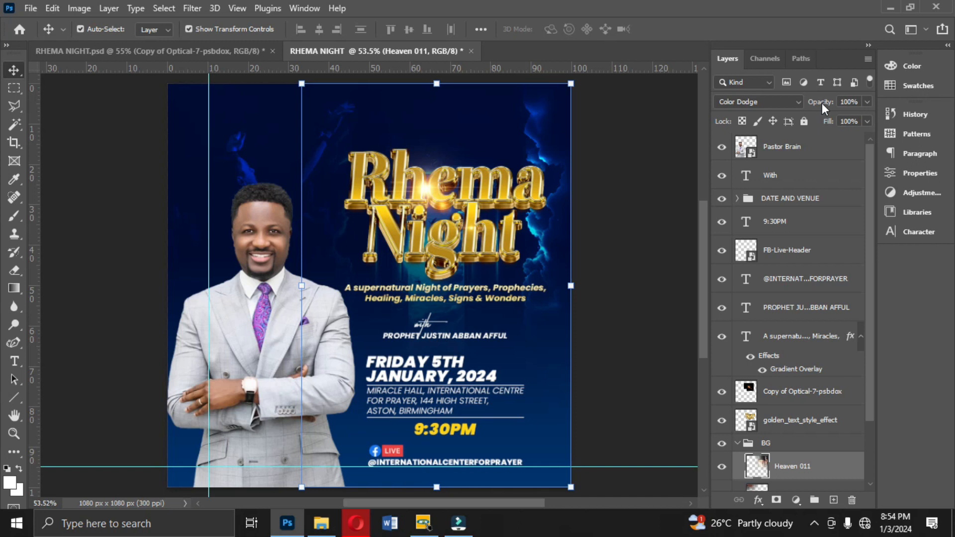
left_click(785, 105)
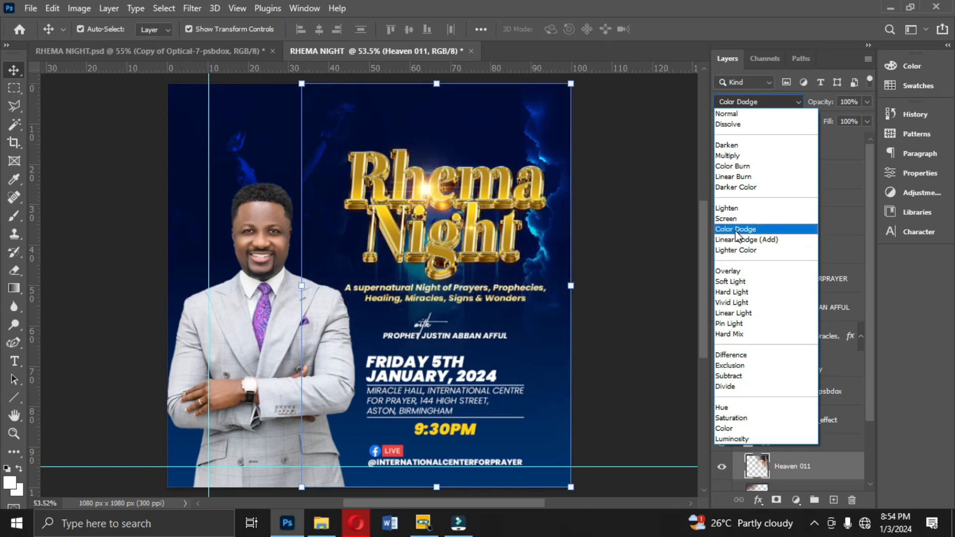
left_click(736, 230)
left_click(606, 221)
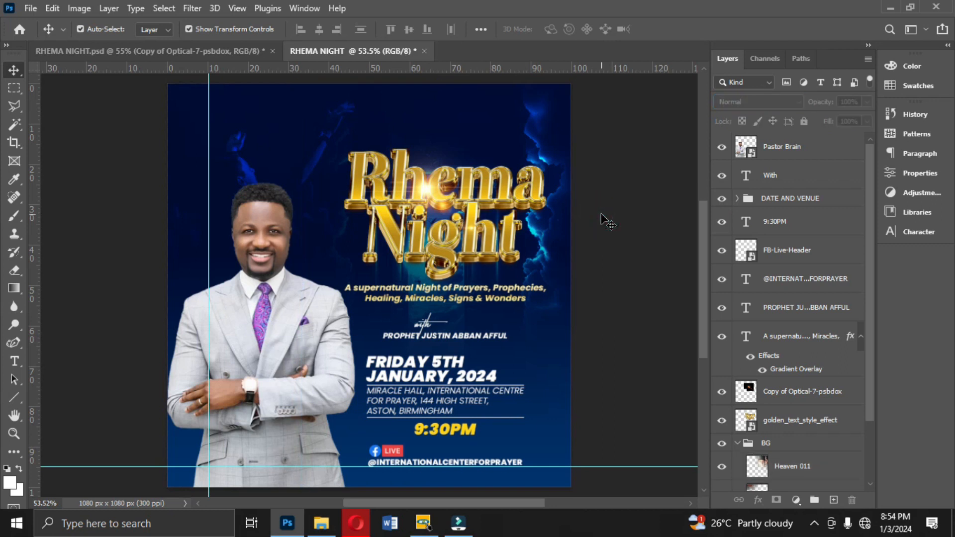
- Adjust the position of the blue lightning overlay near the flyer's upper left
left_click_drag(296, 159, 296, 137)
left_click_drag(228, 245, 227, 195)
left_click_drag(249, 144, 257, 169)
key("Return")
left_click(624, 319)
left_click(317, 371)
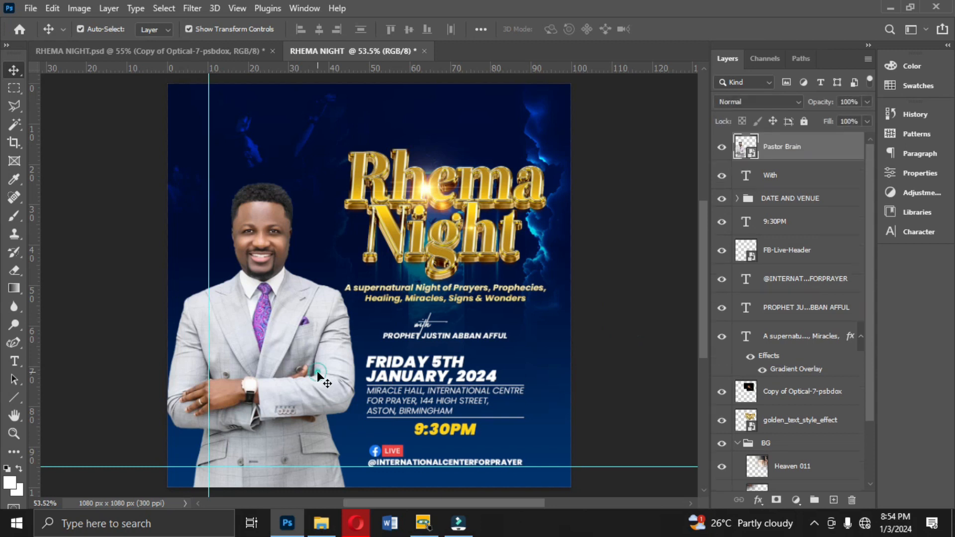
left_click(606, 373)
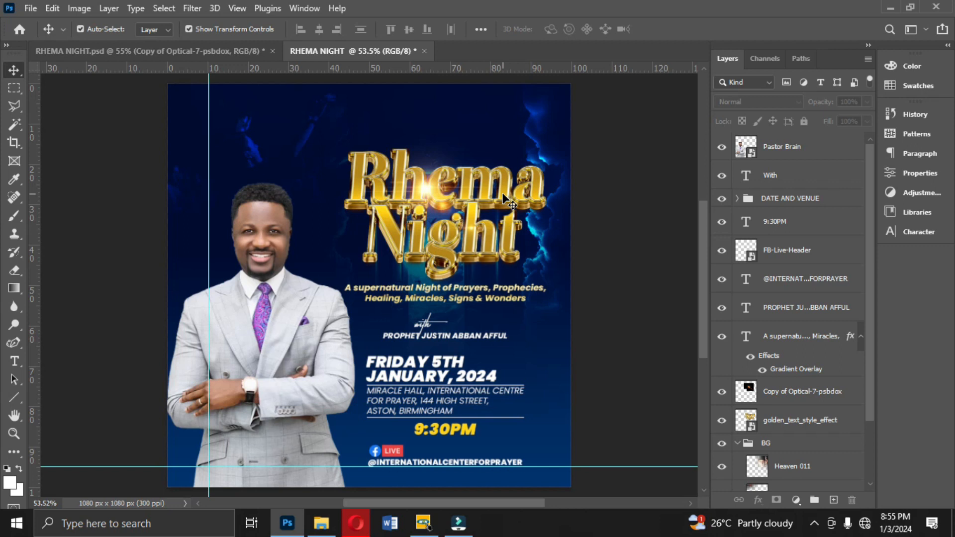
- Export the flyer as a JPG at Great quality, saved to the Desktop as RHEMA NIGHT_
left_click(29, 10)
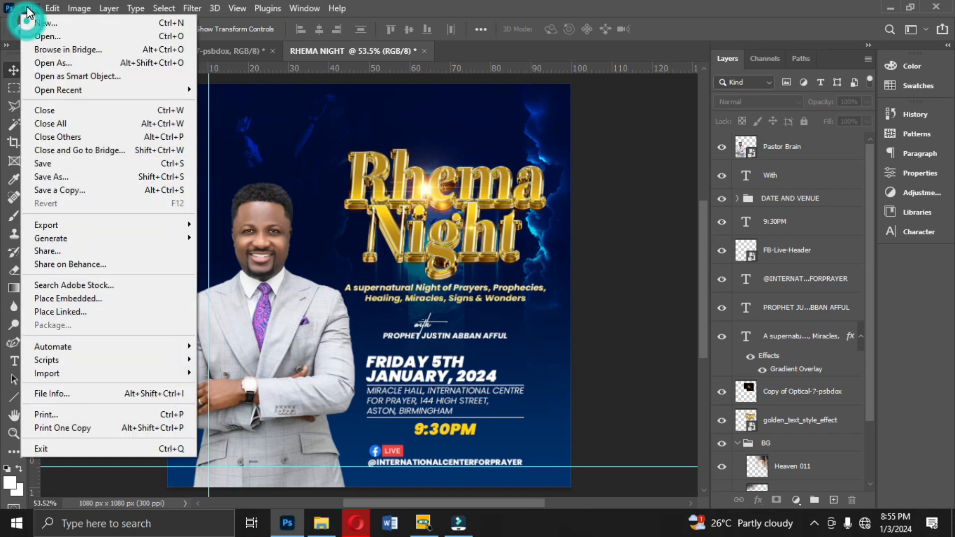
mouse_move(78, 227)
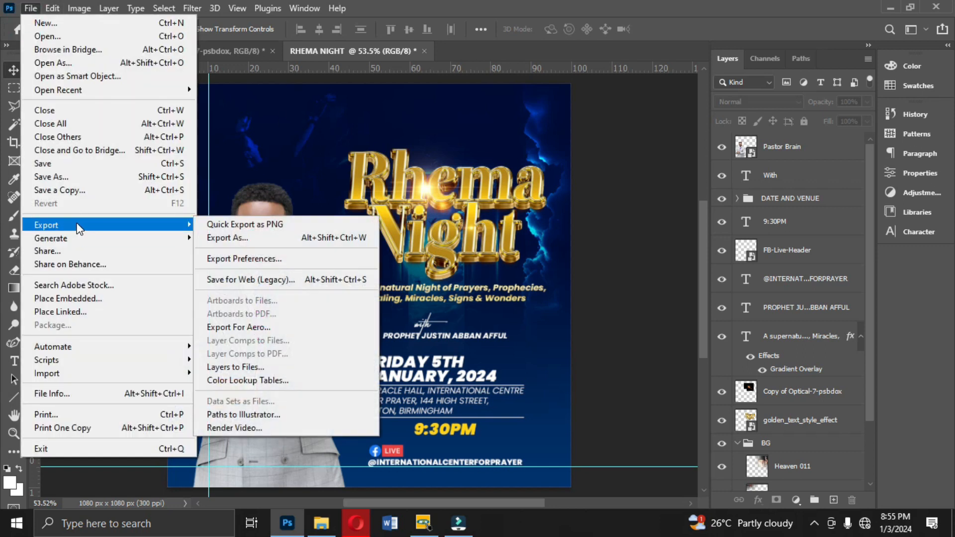
left_click(217, 238)
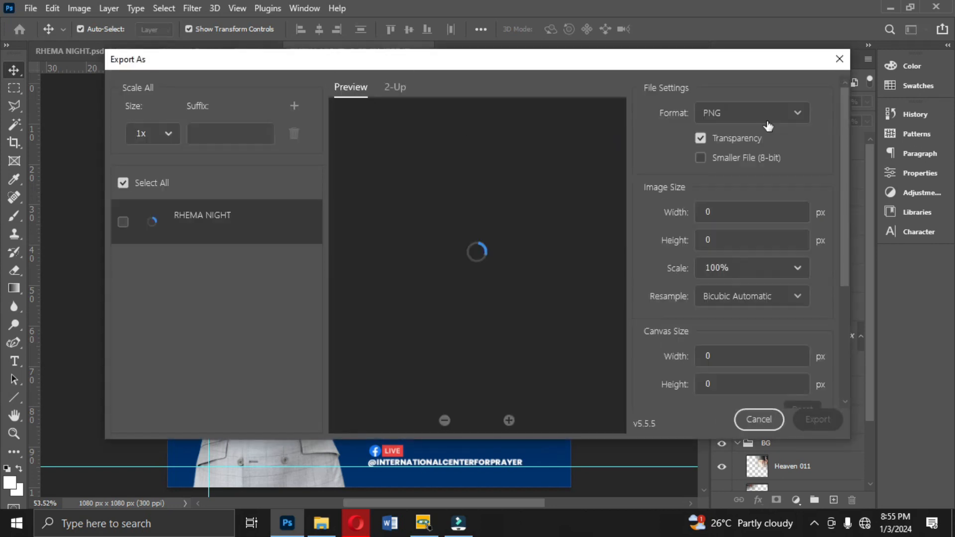
left_click(759, 123)
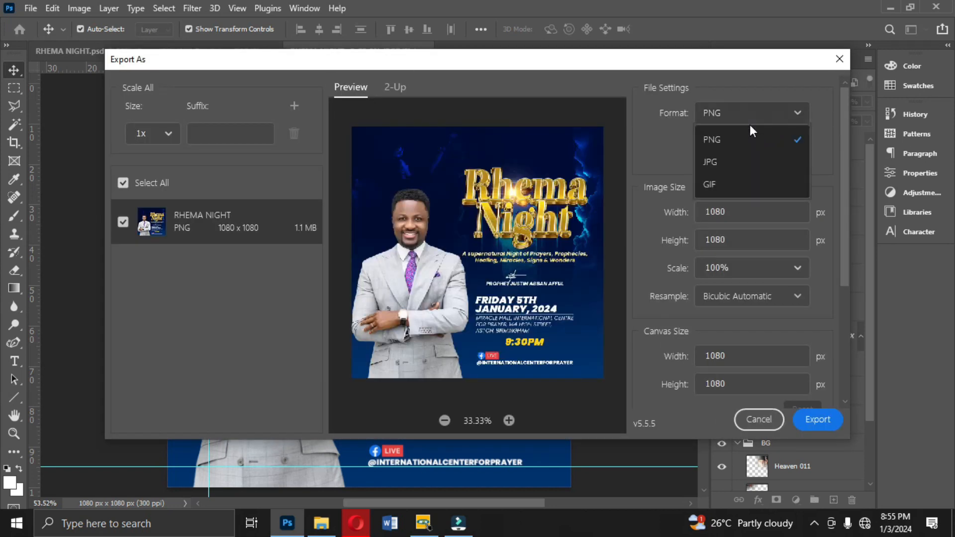
left_click(727, 160)
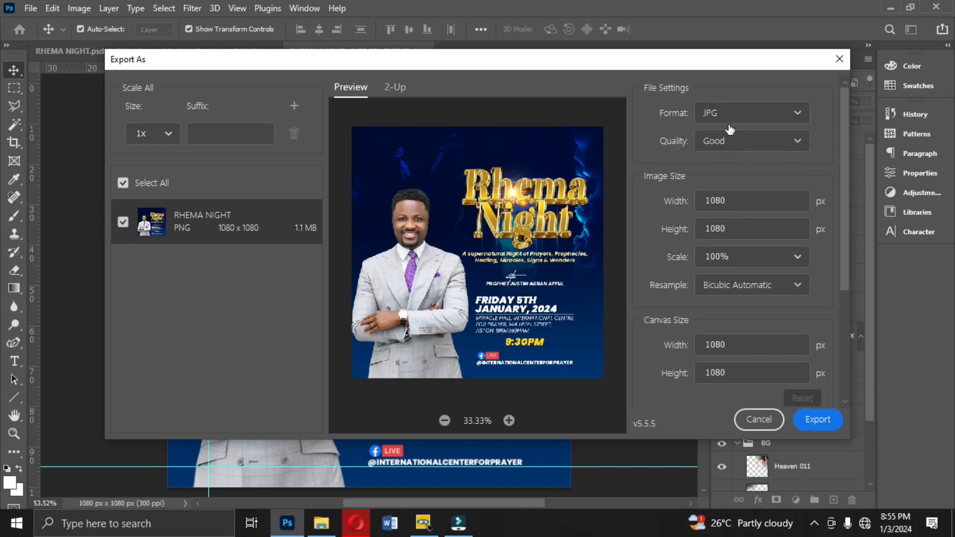
left_click(748, 144)
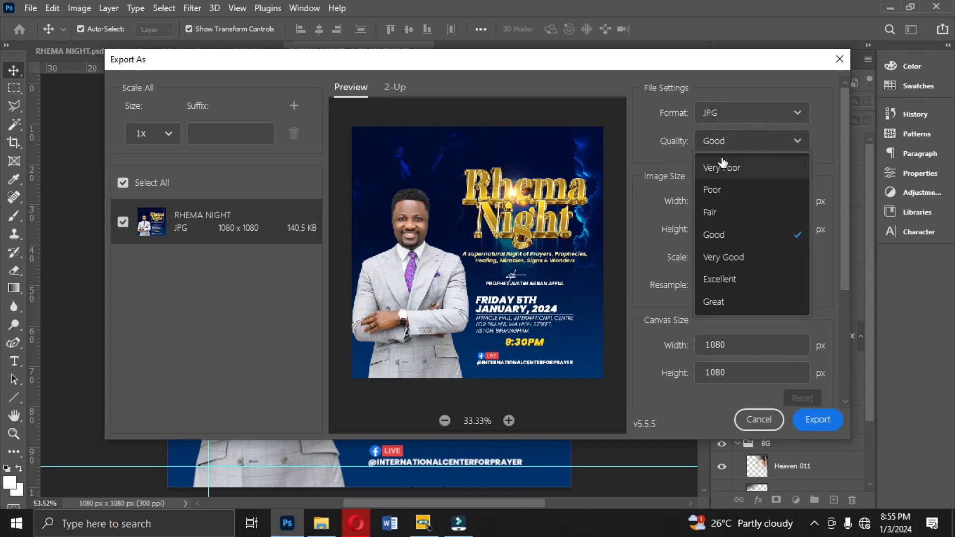
left_click(736, 304)
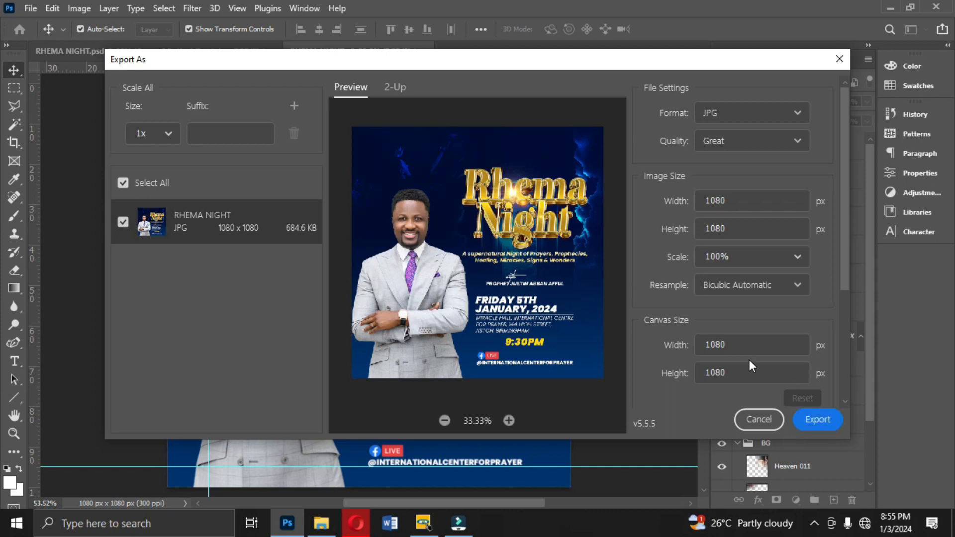
left_click(824, 423)
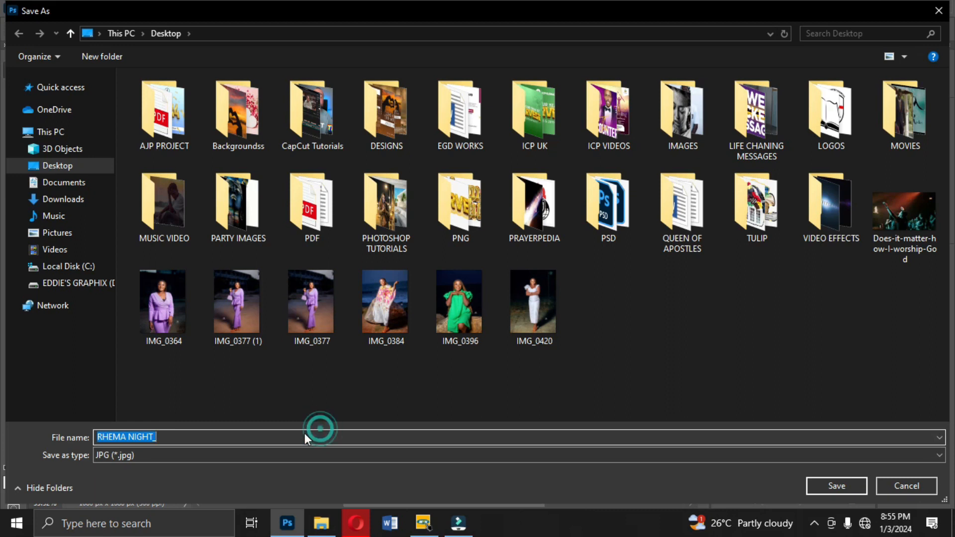
left_click(265, 437)
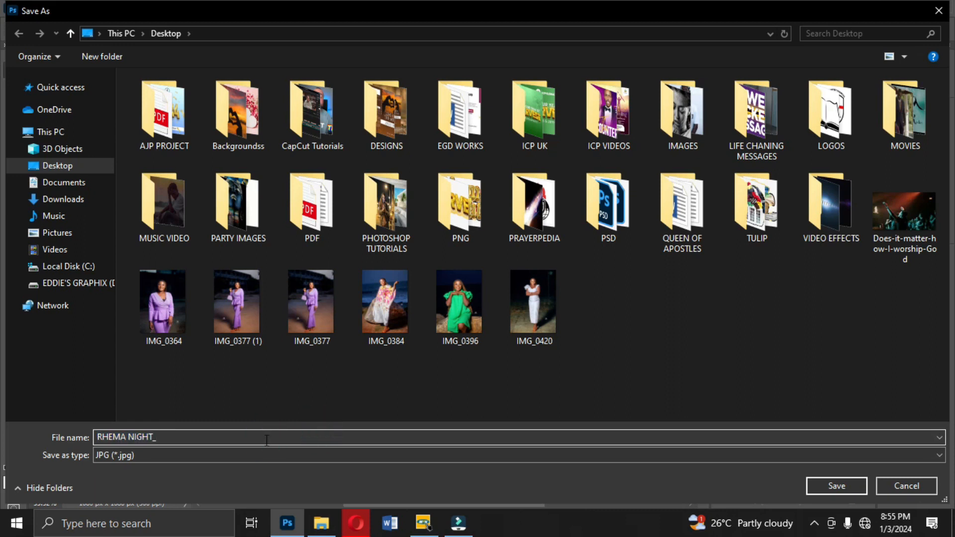
left_click(835, 489)
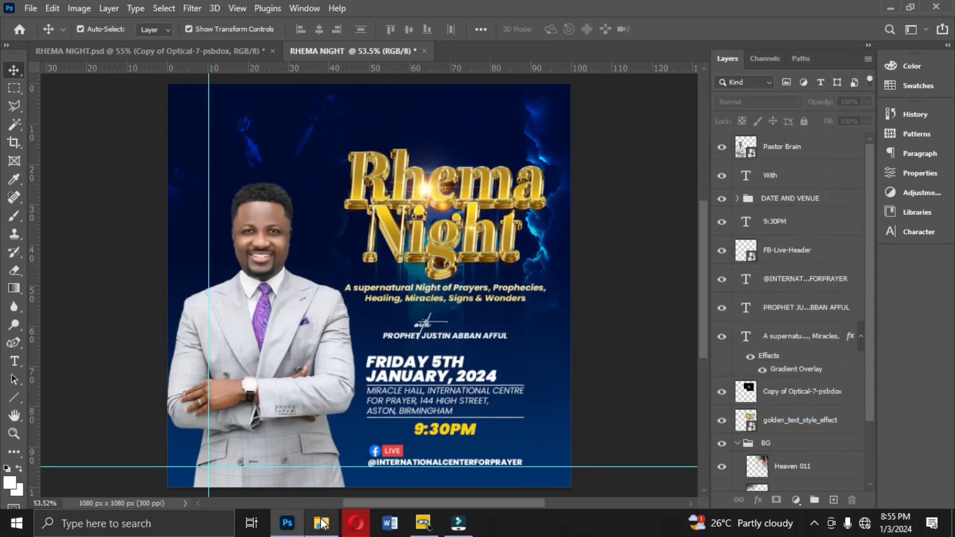
- Open the exported RHEMA NIGHT image from the Desktop to review it
left_click(321, 523)
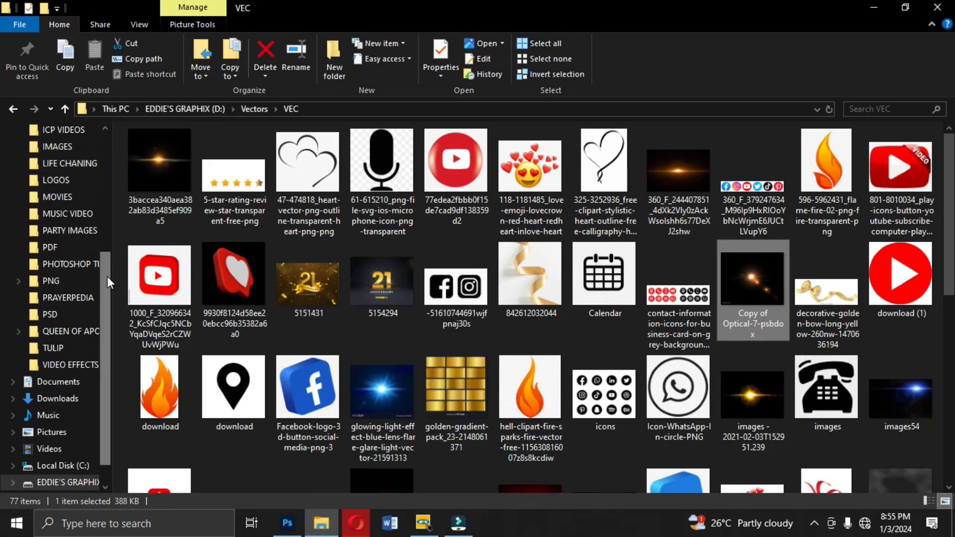
left_click_drag(106, 276, 91, 143)
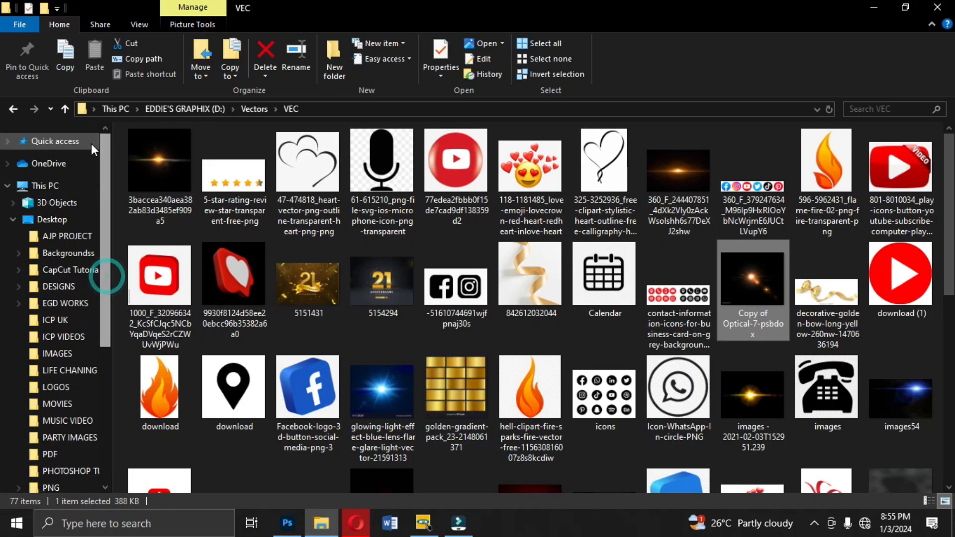
left_click(49, 220)
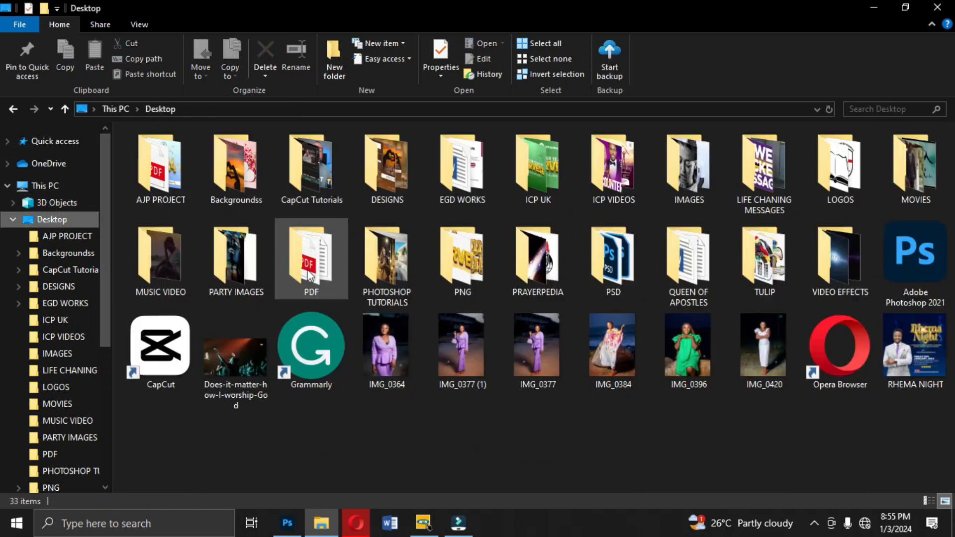
double_click(932, 367)
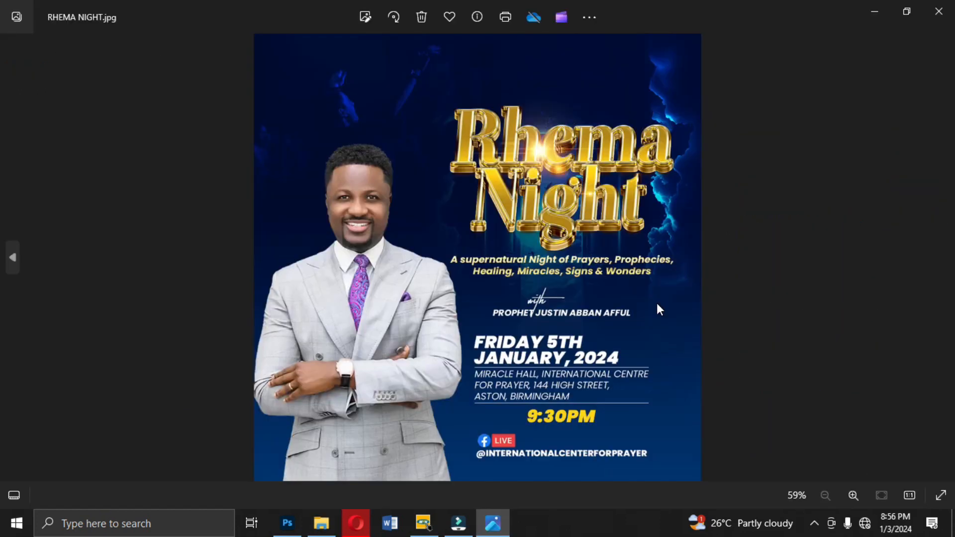